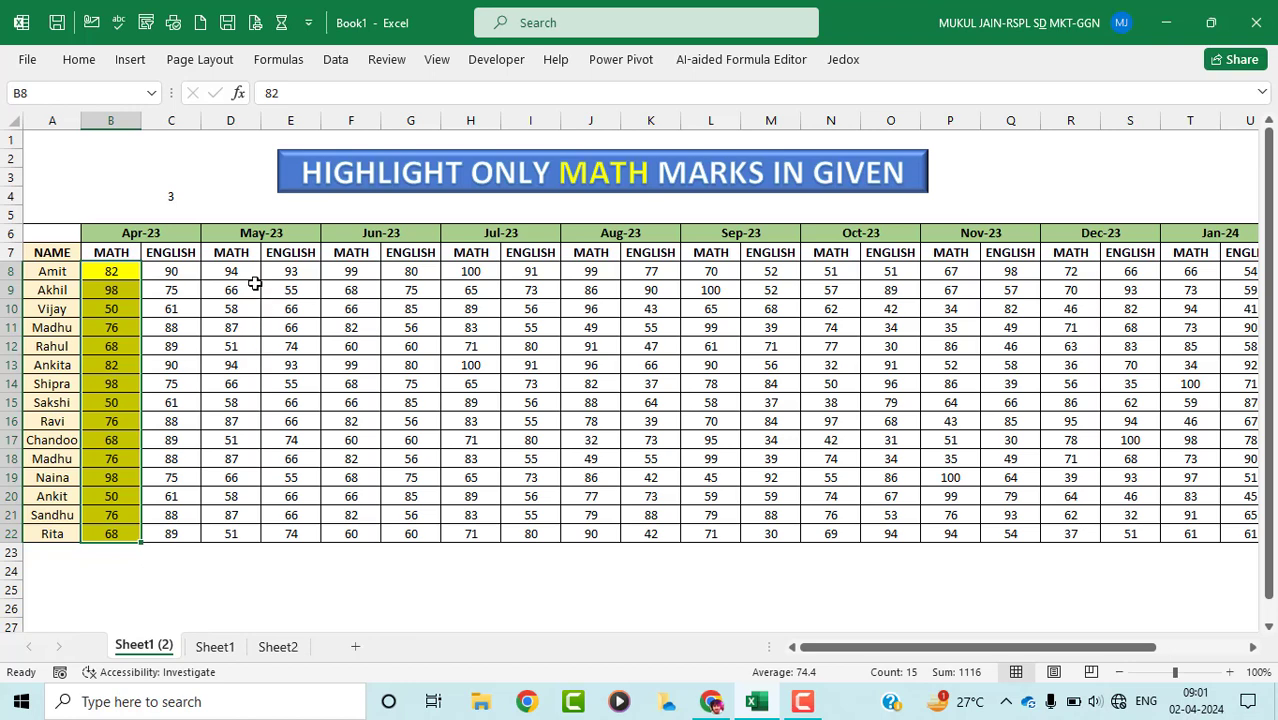
Step: Fill the May-23 MATH marks D8:D22 yellow, then select and release the Jun-23 marks F8:F22
left_click_drag(245, 273, 237, 527)
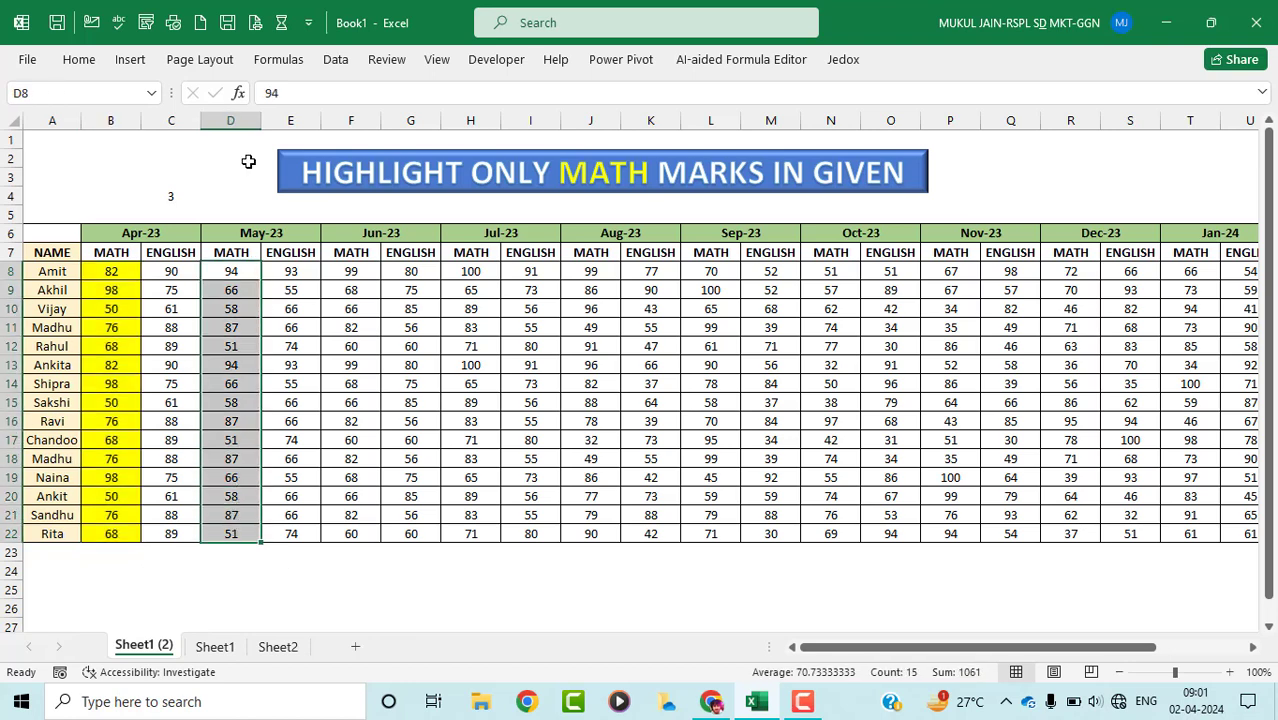
left_click(78, 59)
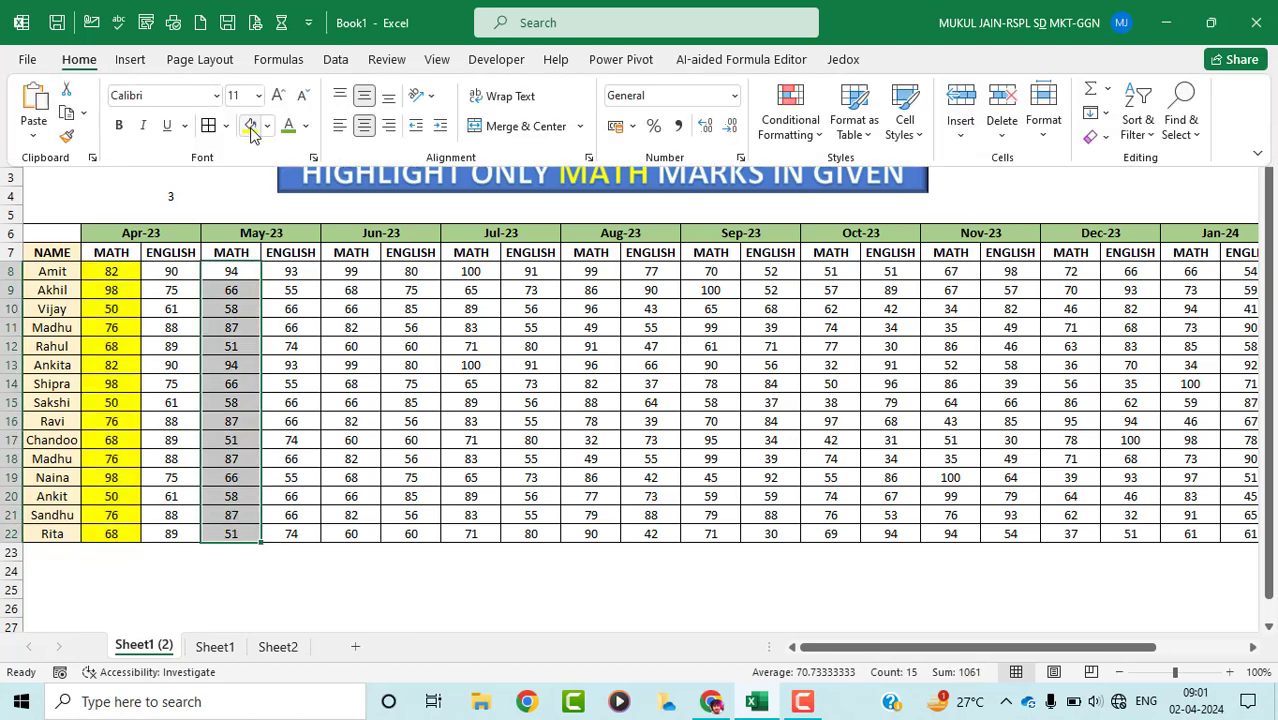
left_click(250, 124)
left_click(362, 274)
left_click_drag(362, 274, 352, 532)
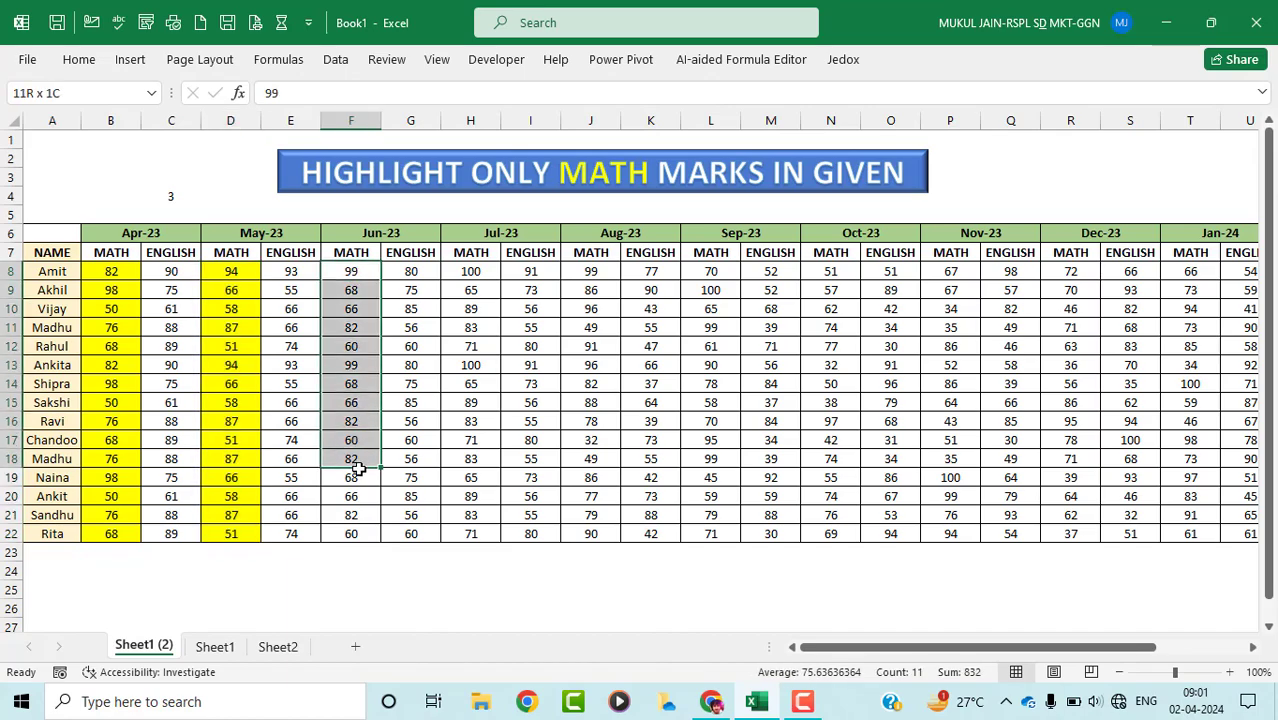
scroll(705, 362, "right", 3)
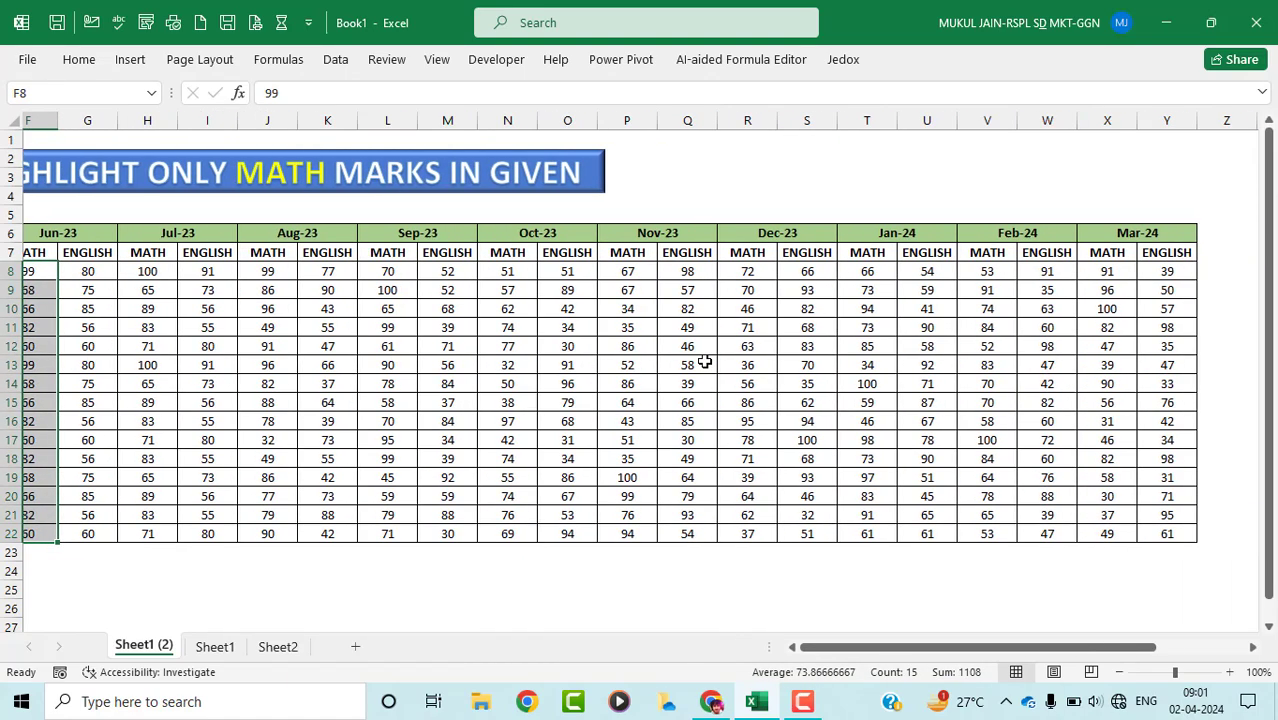
scroll(705, 362, "right", 2)
scroll(705, 362, "left", 1)
scroll(705, 362, "left", 4)
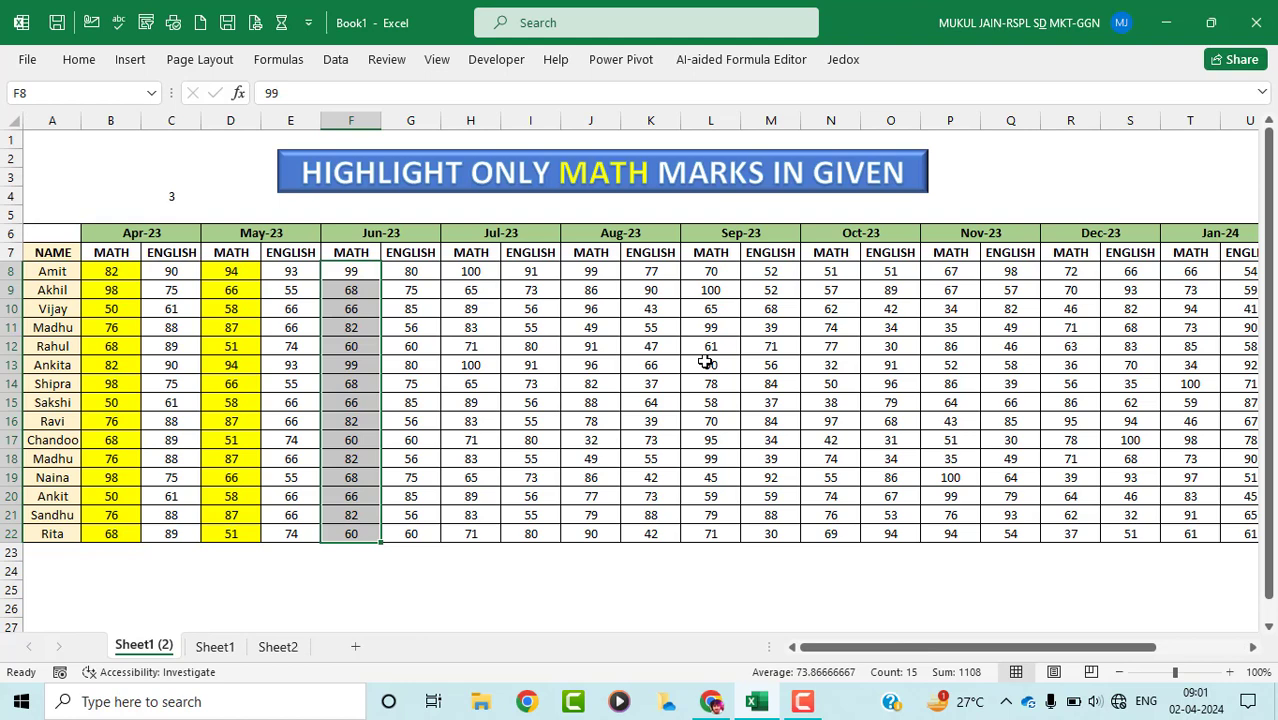
left_click(494, 360)
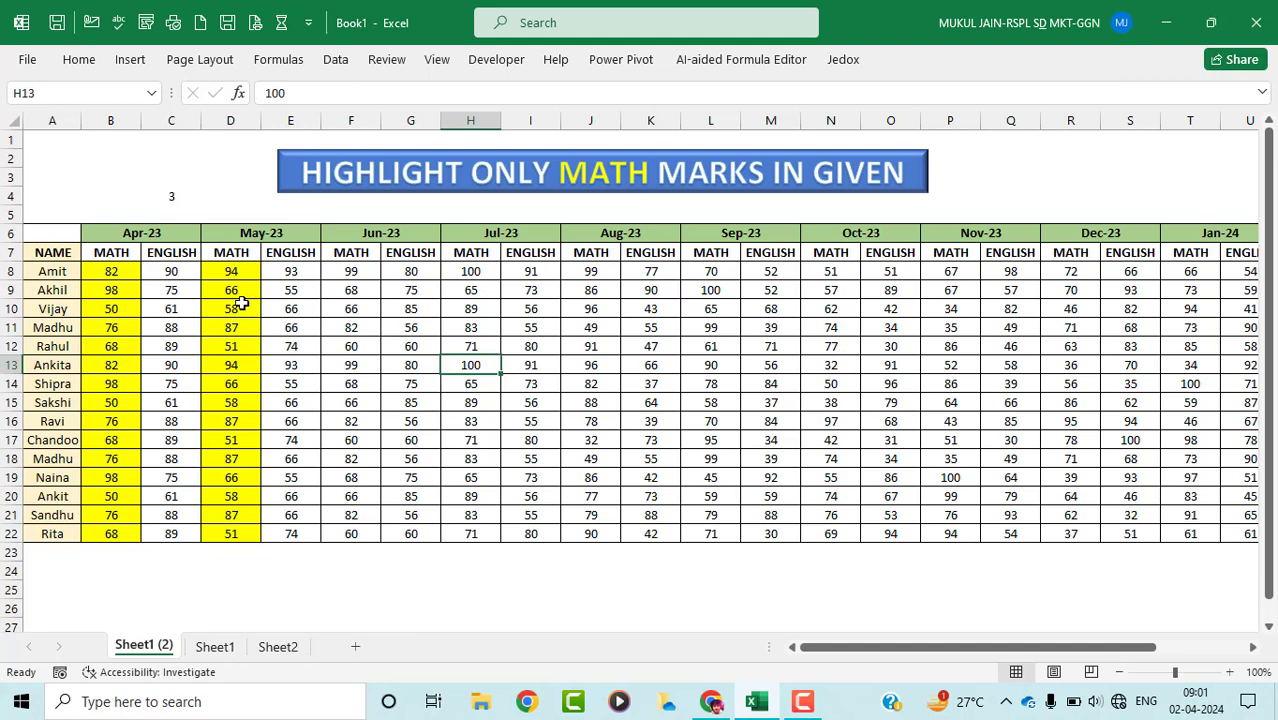
Step: Set the Apr-23 and May-23 marks B8:D22 to No Fill
mouse_move(118, 273)
left_mouse_down()
mouse_move(238, 549)
mouse_move(236, 534)
left_mouse_up()
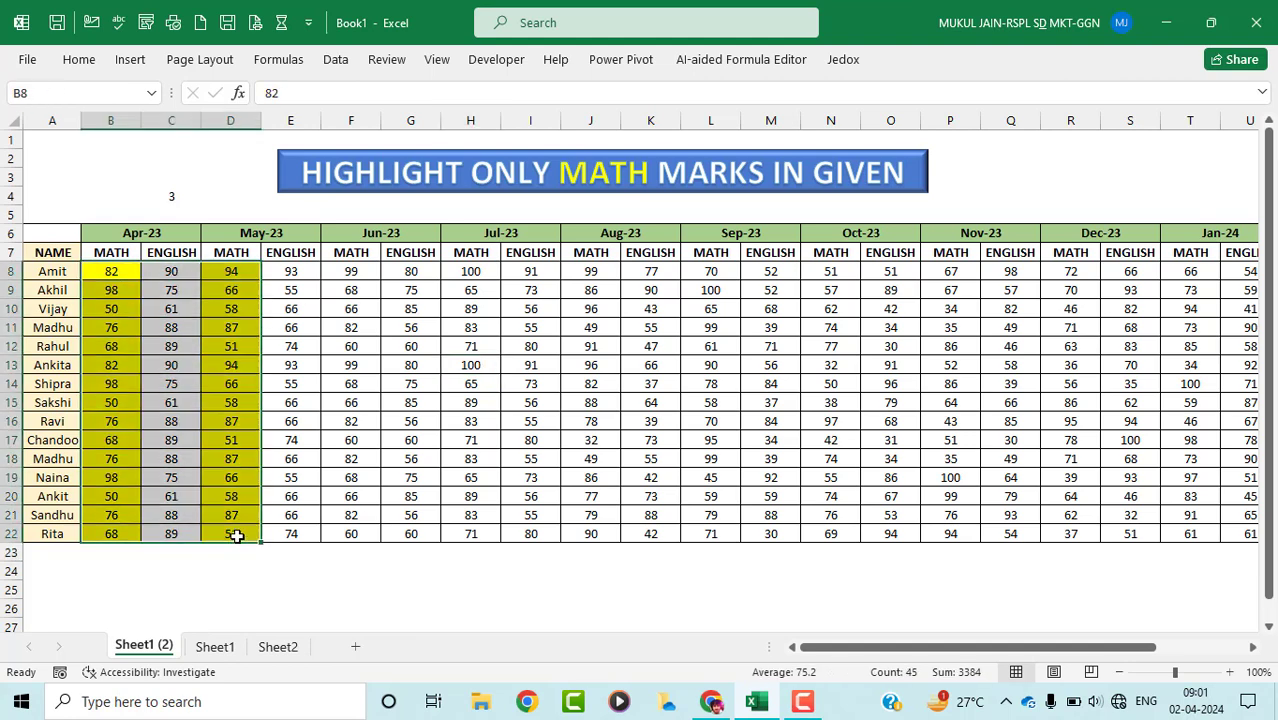
left_click(79, 60)
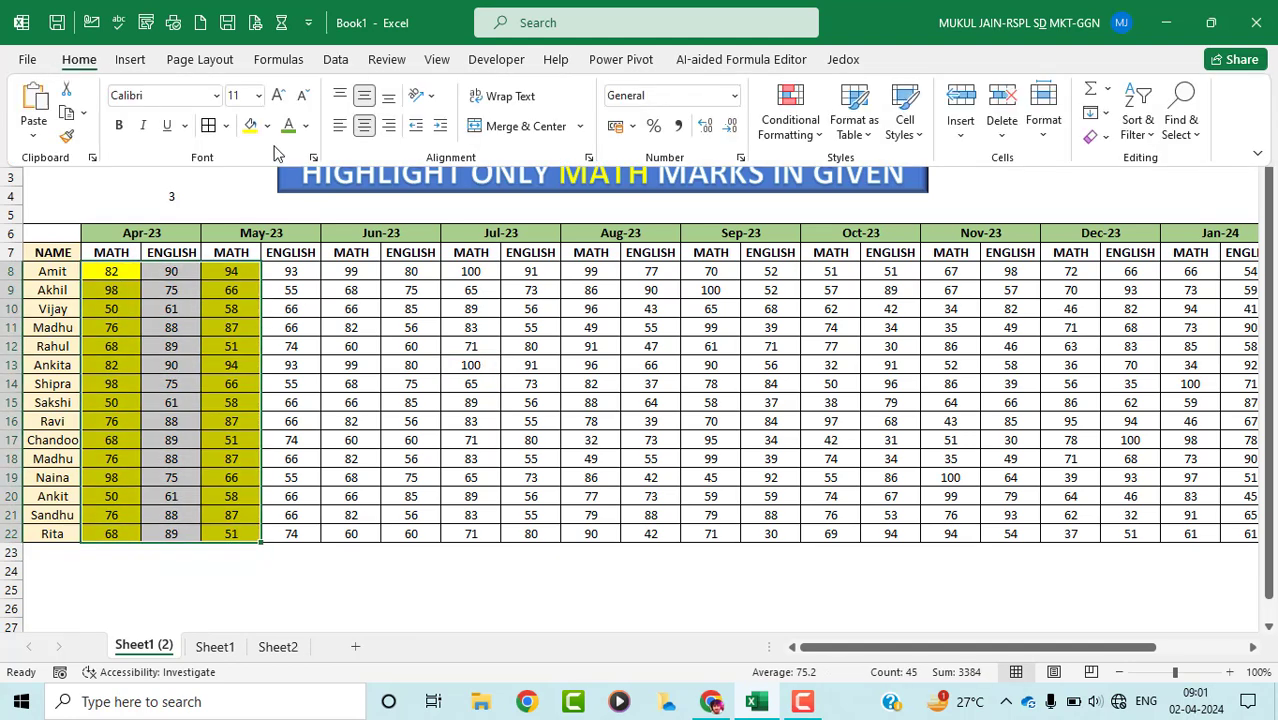
left_click(267, 125)
left_click(275, 335)
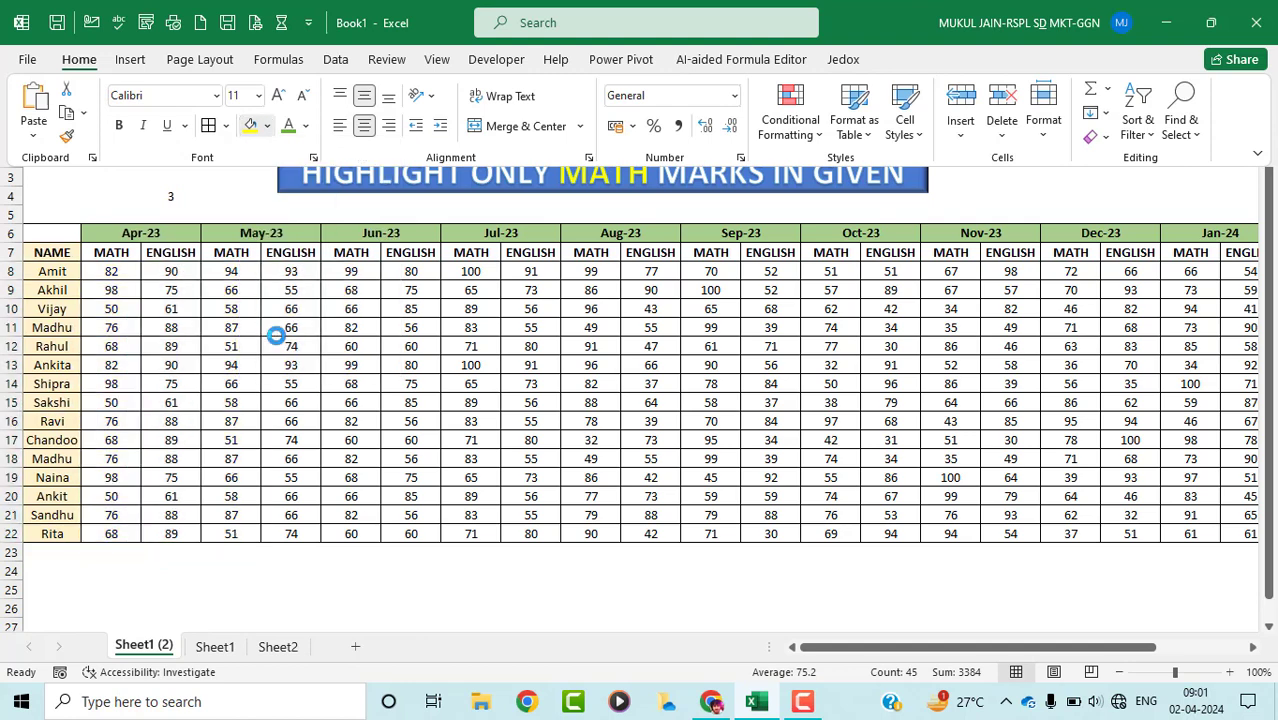
left_click(281, 405)
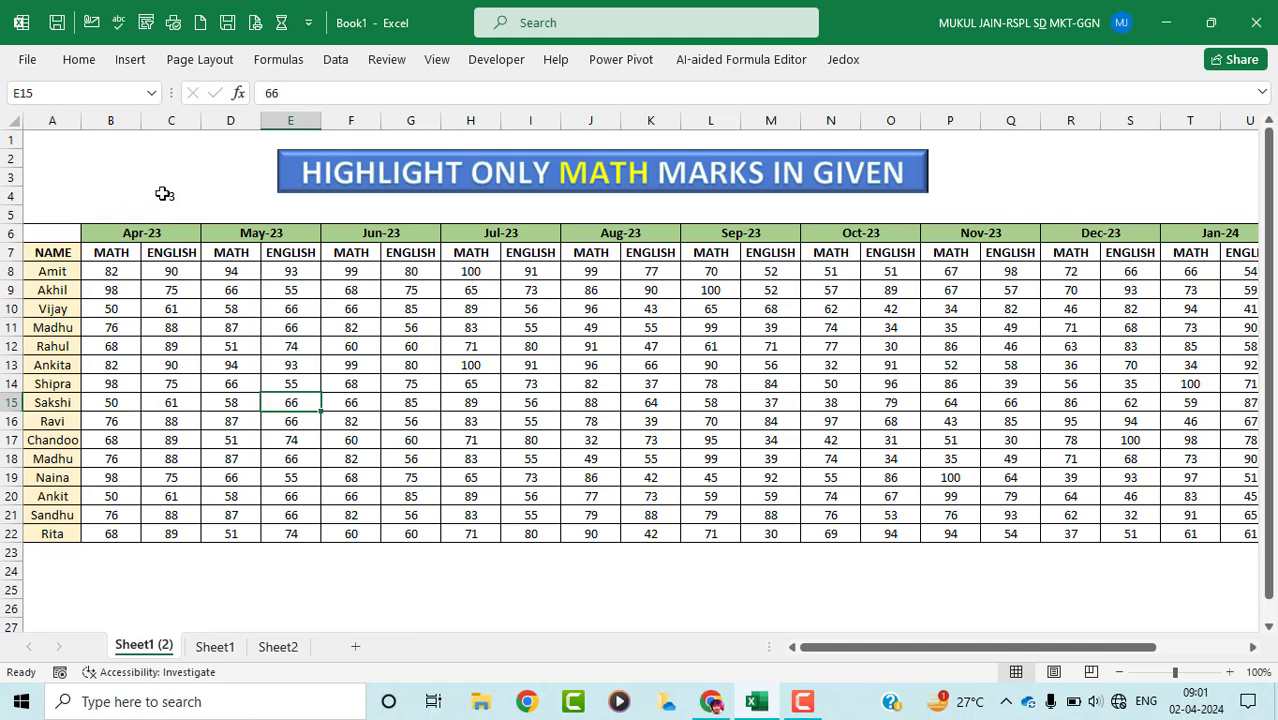
Step: Clear the stray 3 in C4:D5 above the Apr-23 header and check the table block from B7
left_click_drag(232, 215, 146, 190)
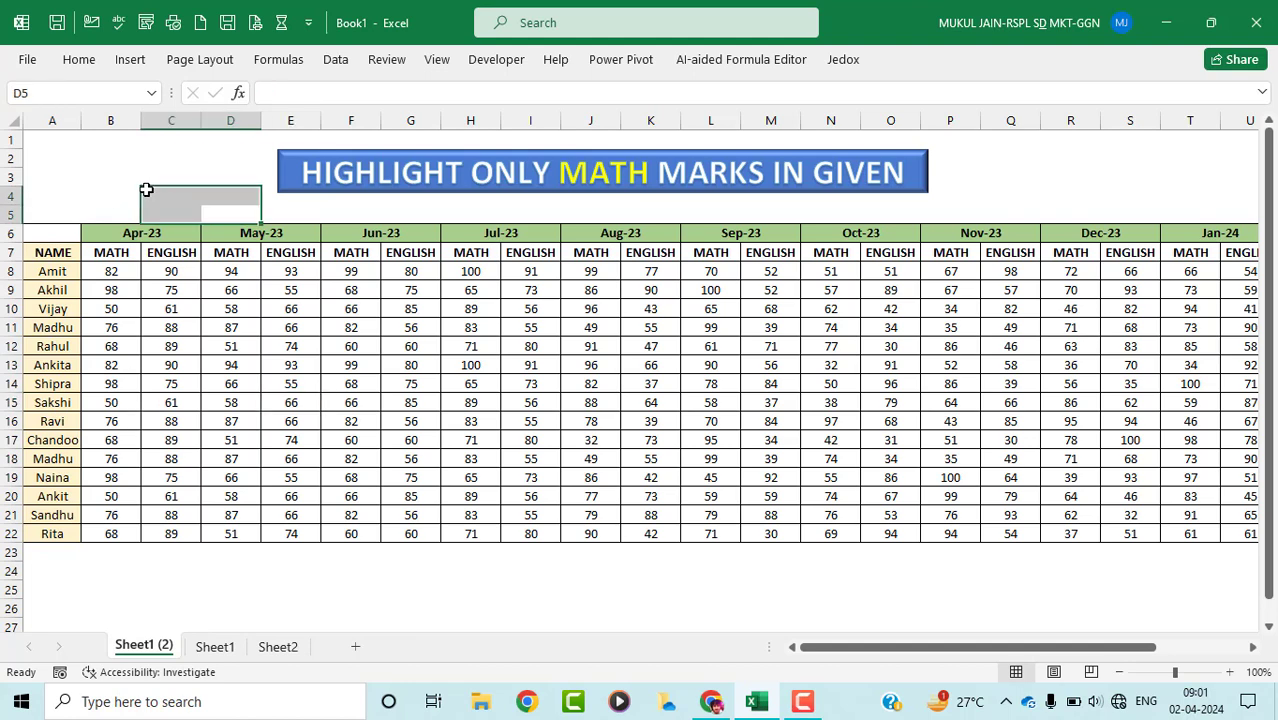
left_click(267, 209)
left_click(116, 200)
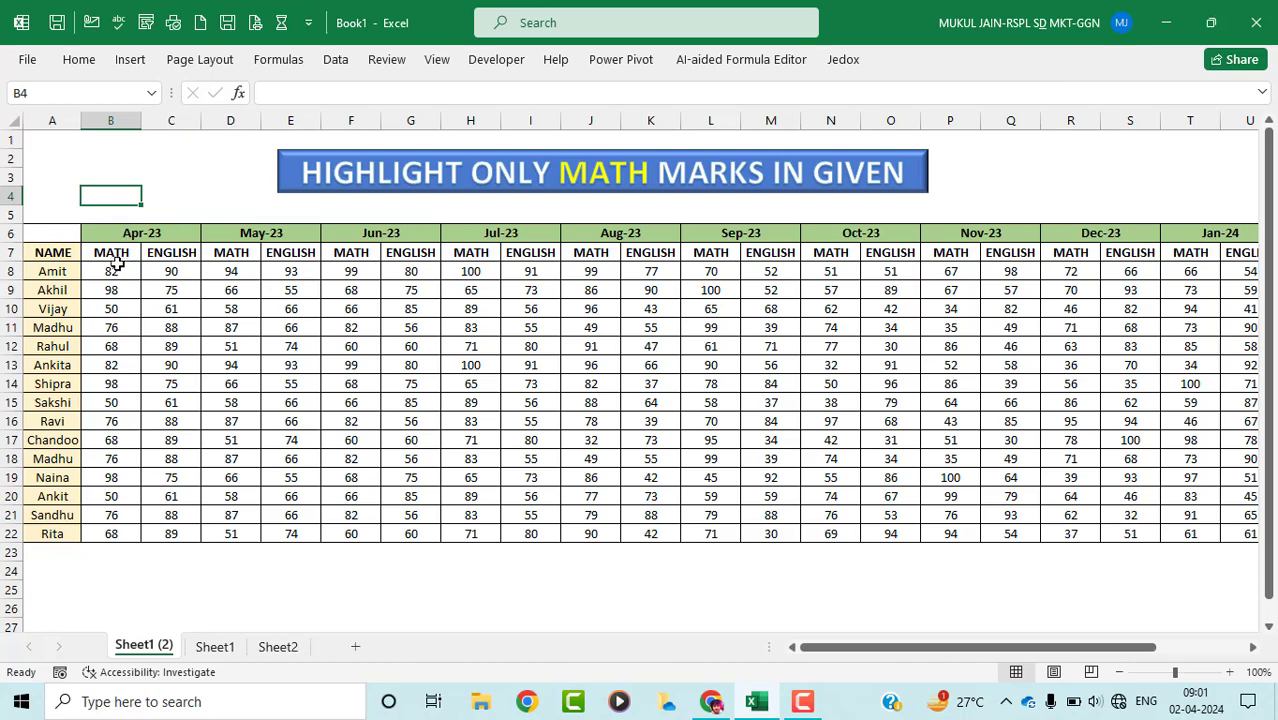
left_click(112, 253)
left_click_drag(105, 248, 650, 421)
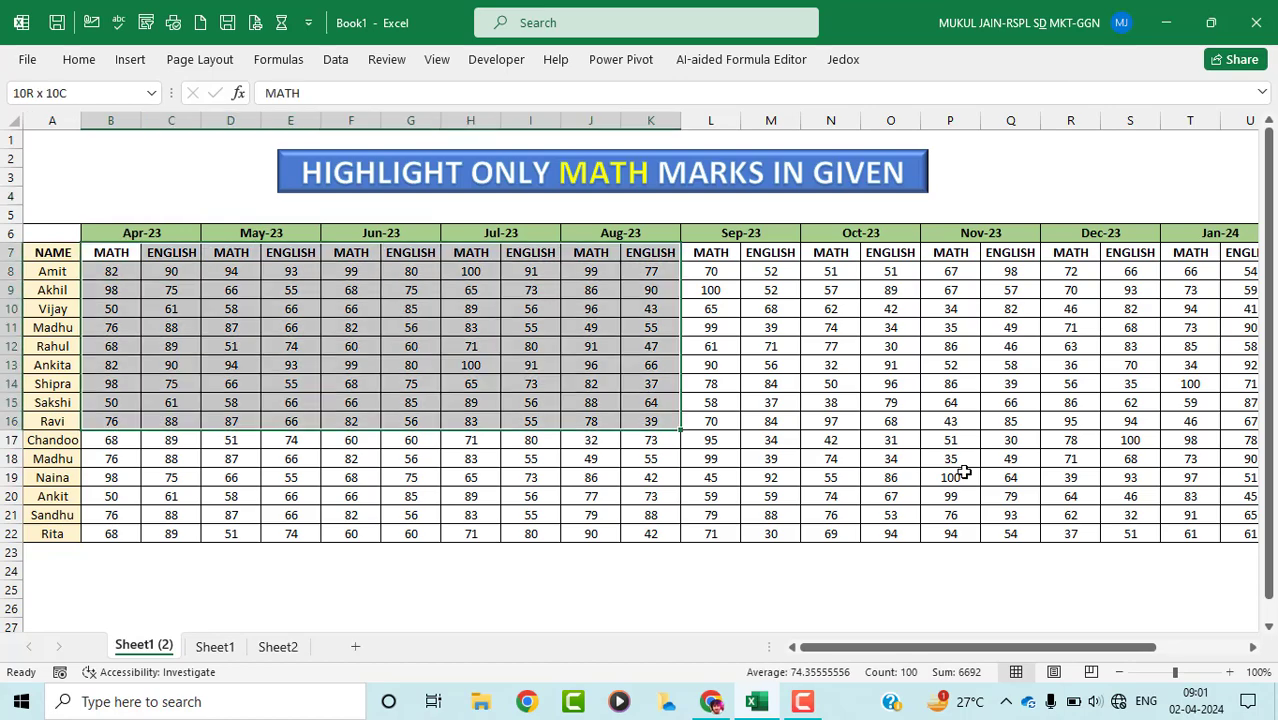
left_click_drag(963, 472, 1230, 540)
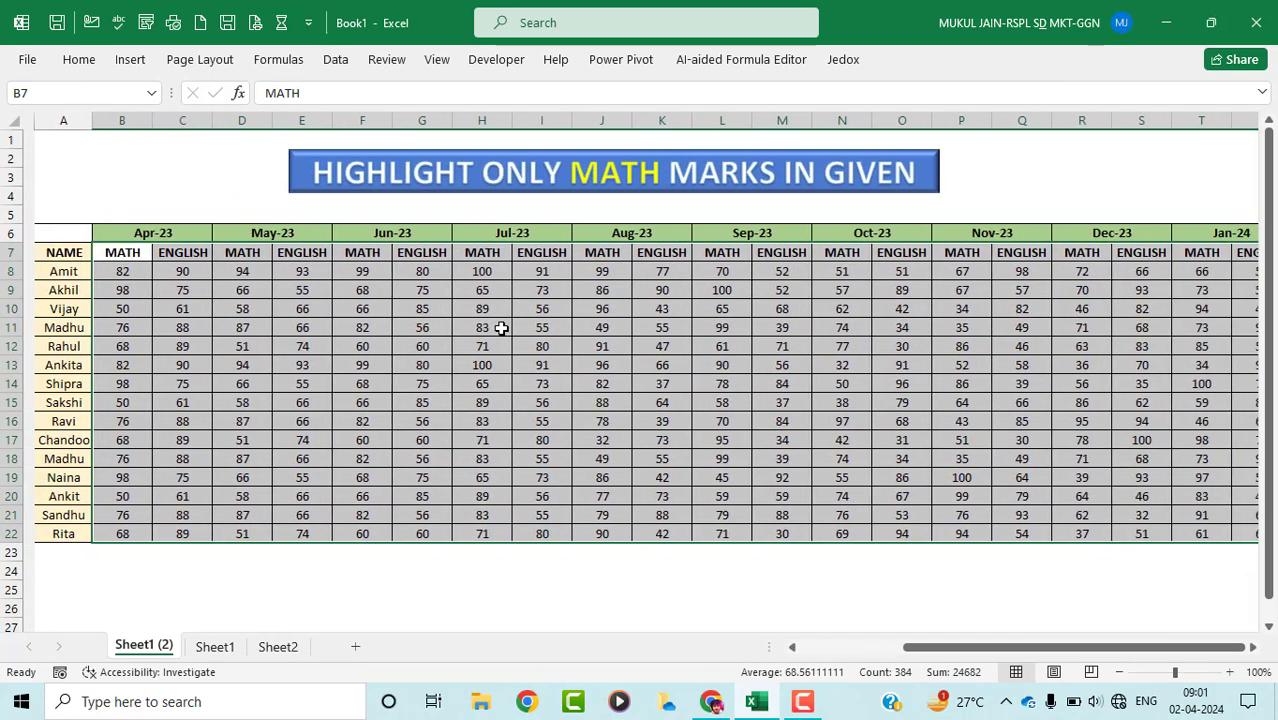
left_click(106, 212)
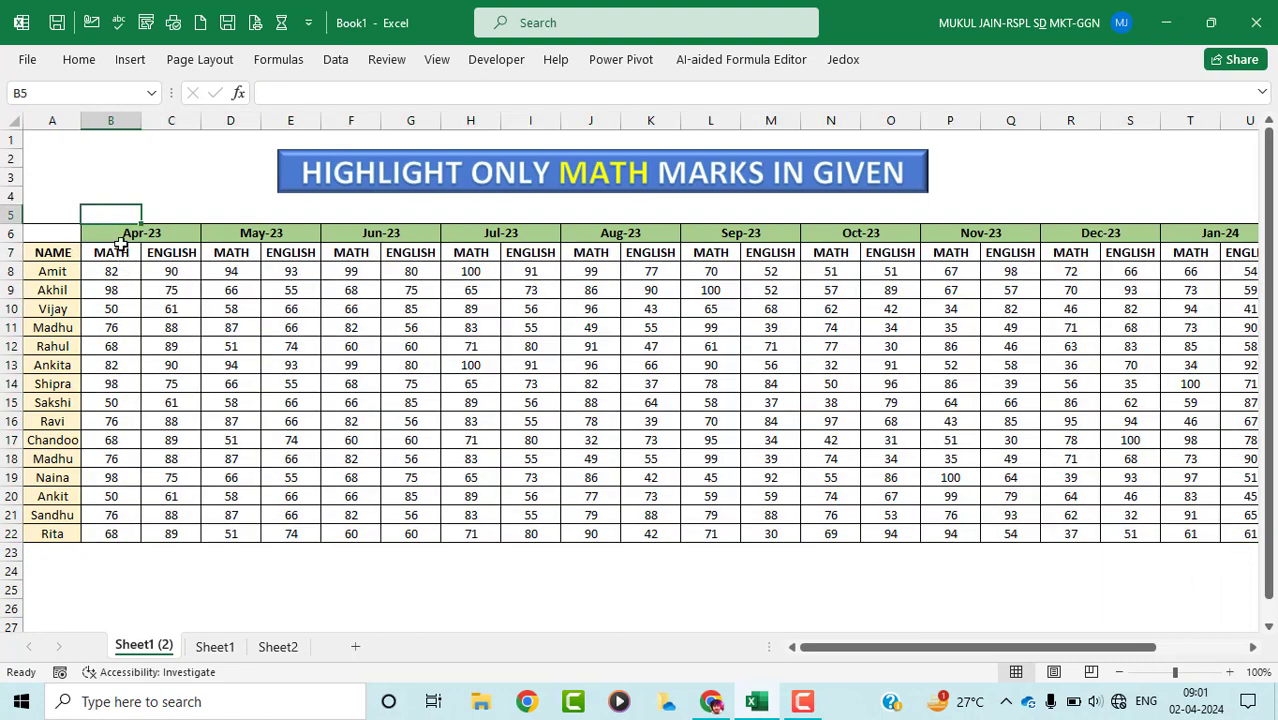
Step: Enter the numbers 1, 2, 3, 4 and 5 across cells B5:F5
type("1")
key("Tab")
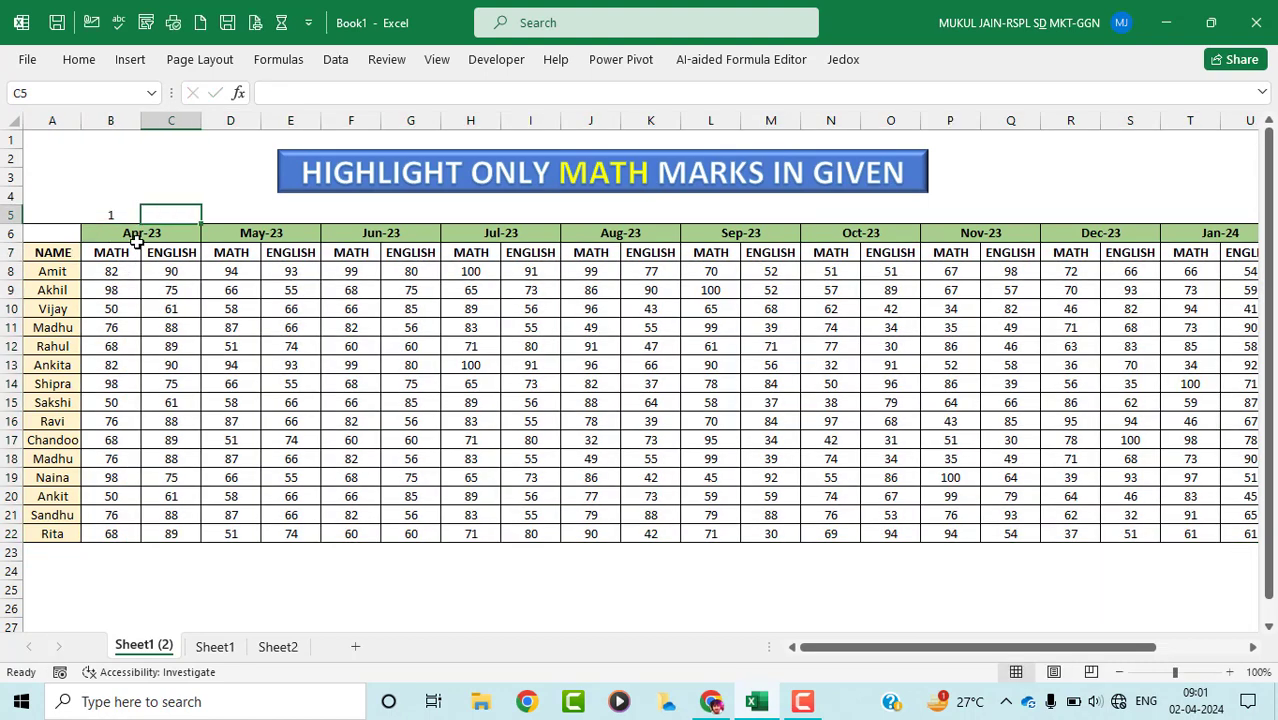
type("2")
key("Tab")
type("3")
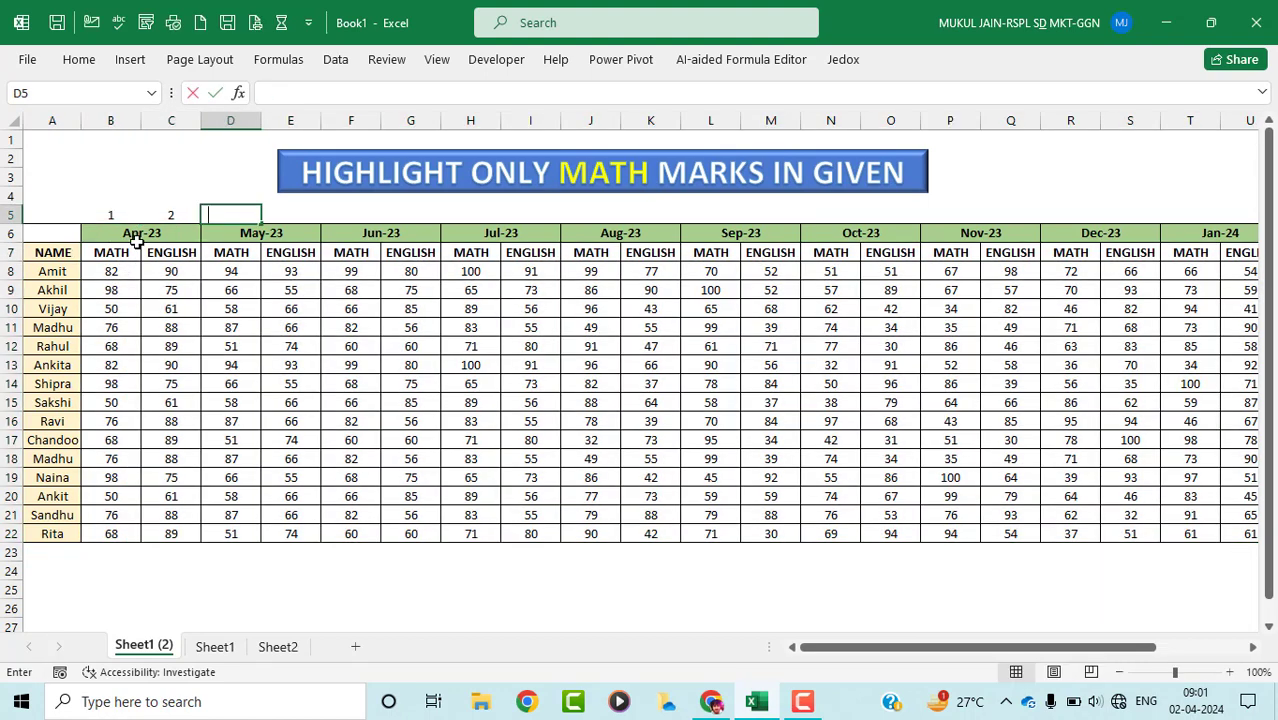
key("Tab")
type("4")
key("Tab")
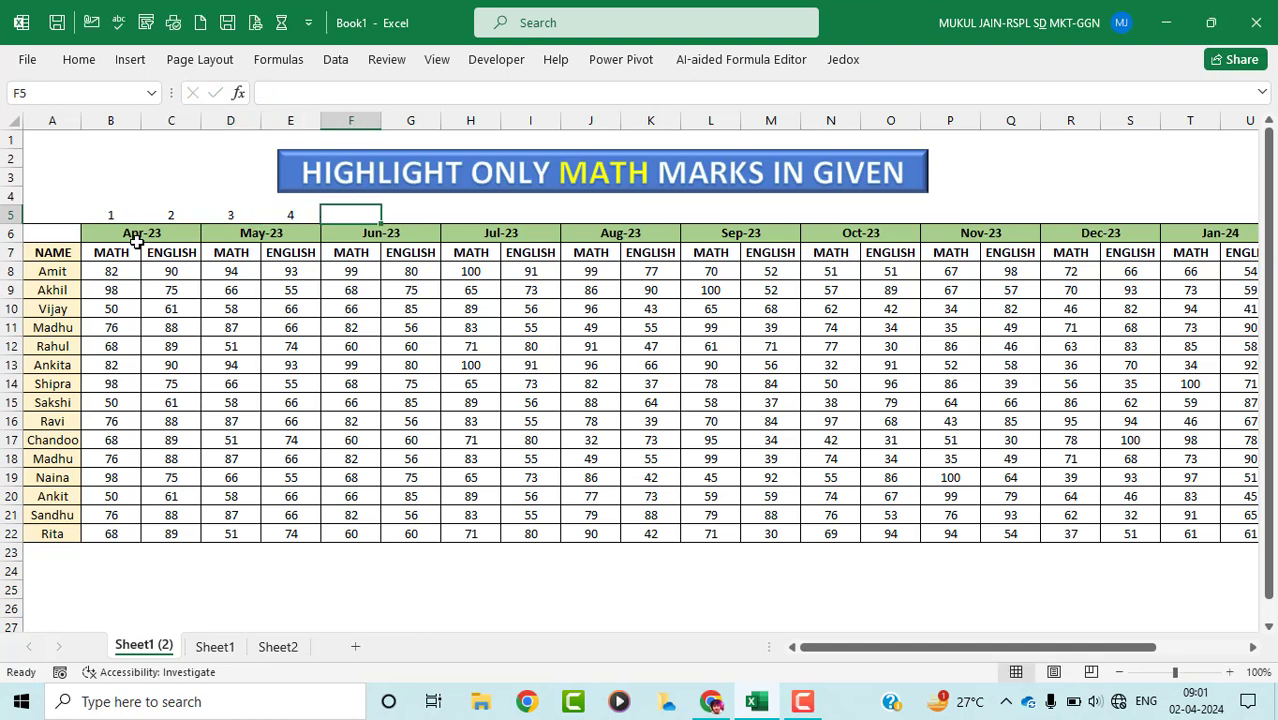
type("5")
key("Return")
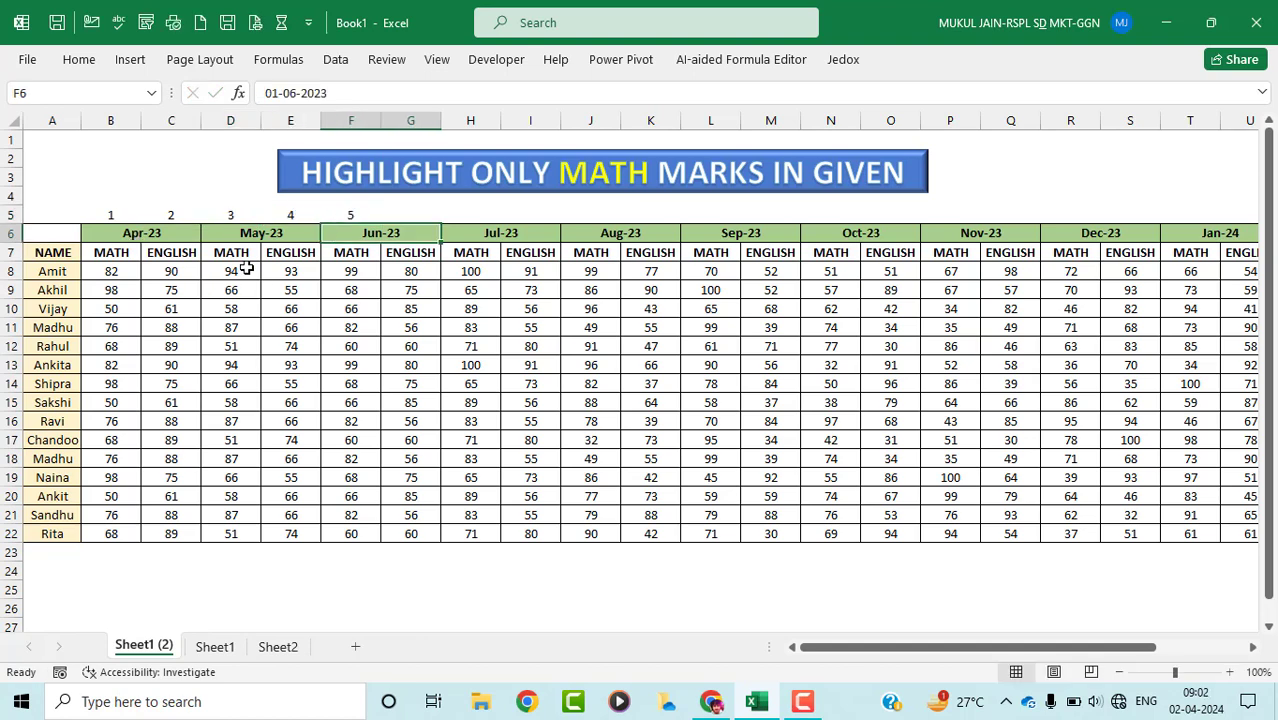
Step: Select the MATH columns B, D and F in turn, ending on cell F5
left_click(115, 268)
left_click(115, 252)
left_click(110, 120)
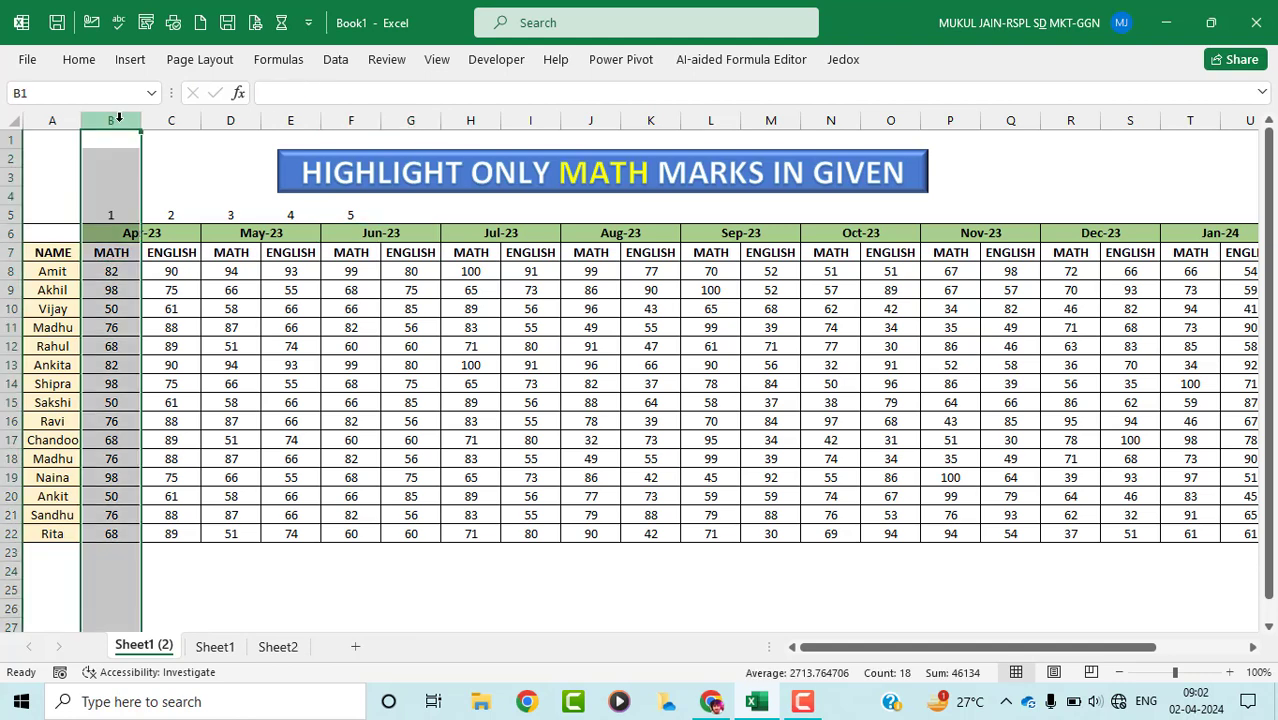
left_click(220, 120)
left_click(352, 120)
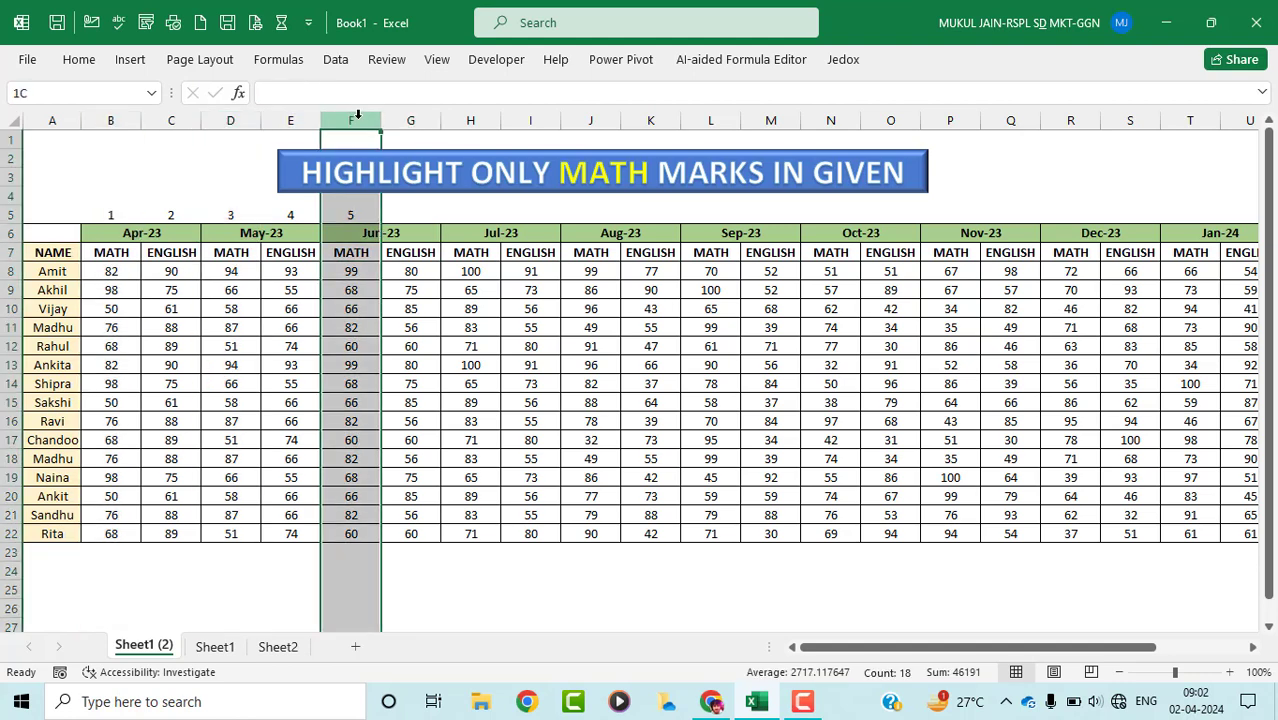
left_click(344, 218)
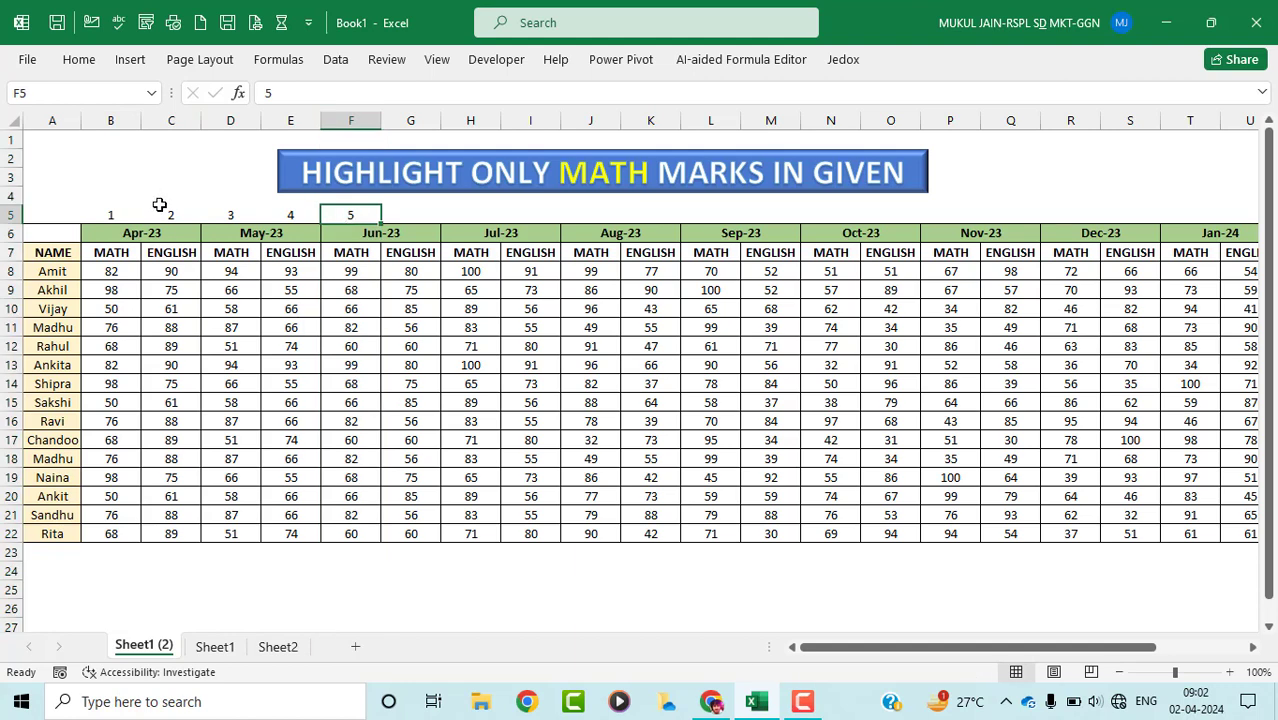
Step: Step along the numbers in row 5 and down to the MATH heading, returning to B5
left_click(112, 196)
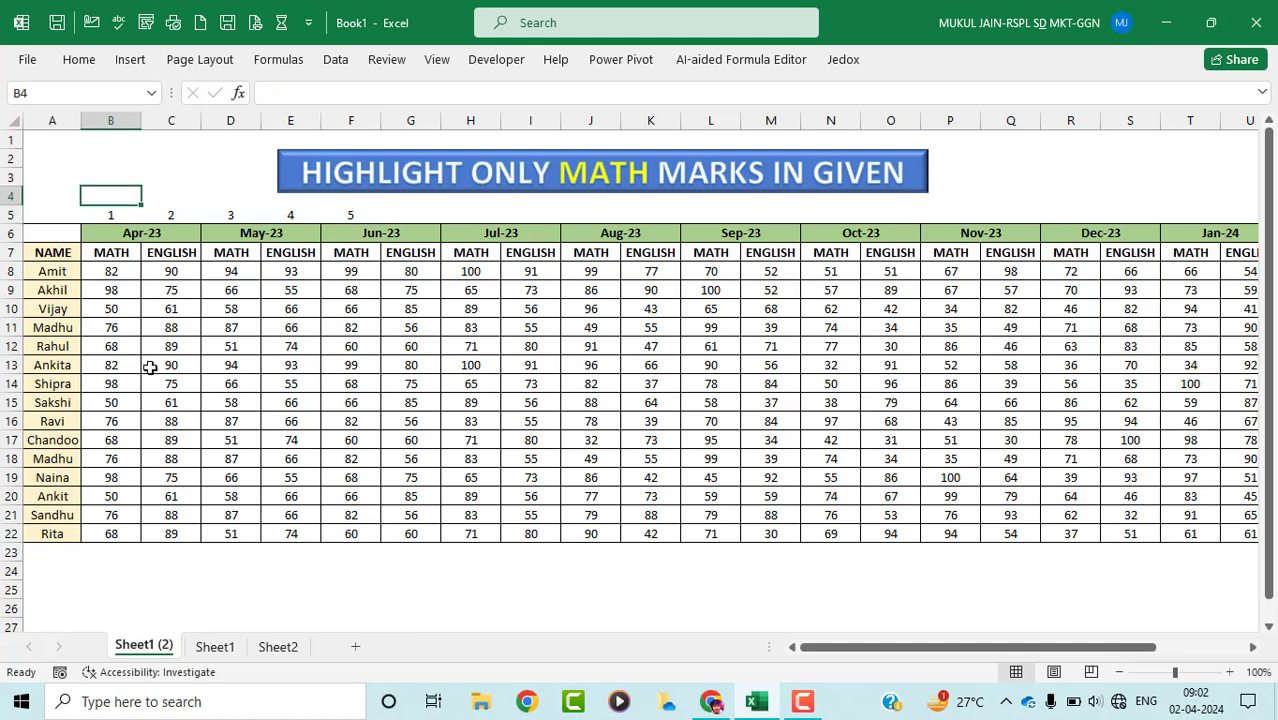
key("Down")
key("Up")
key("Down")
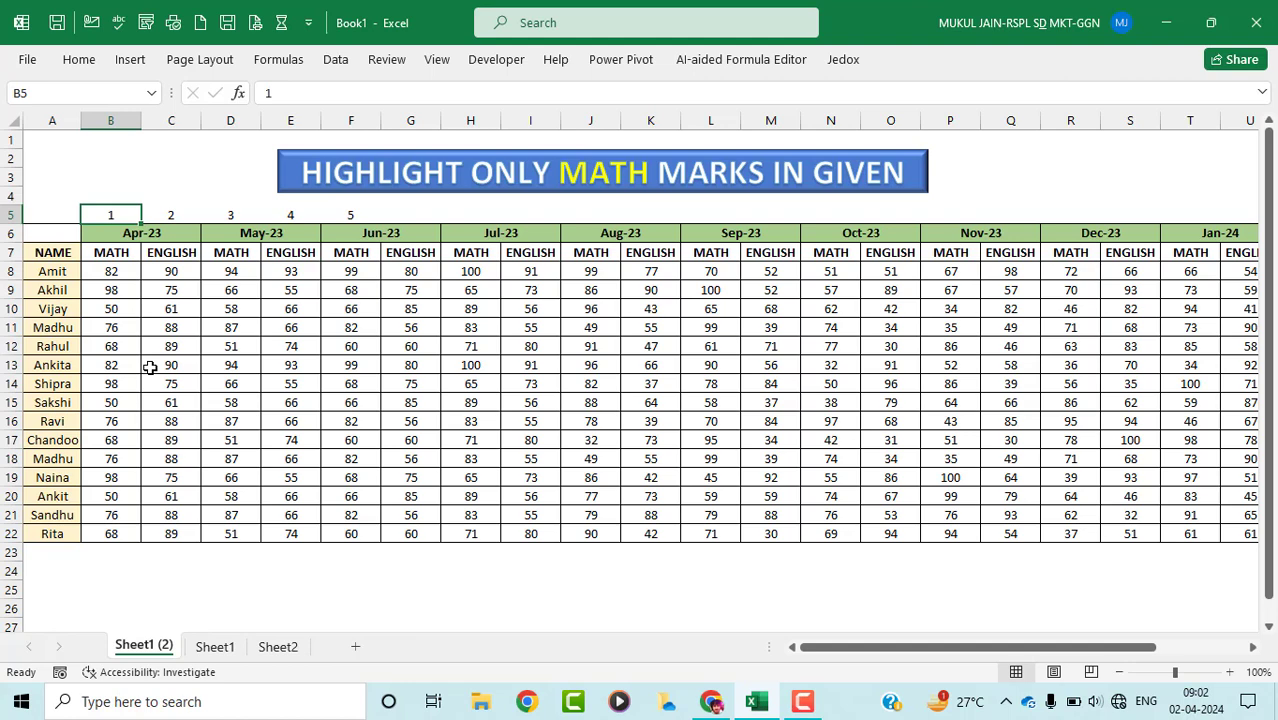
key("Right")
key("Right")
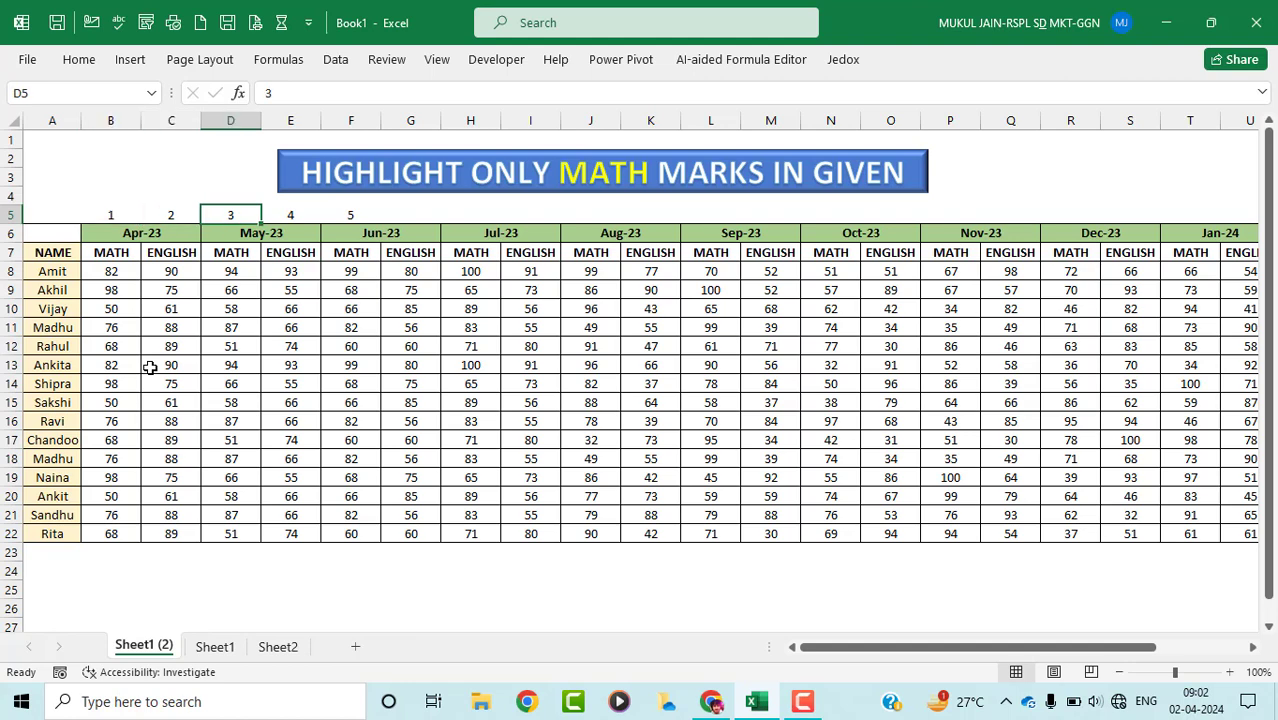
key("Right")
key("Right")
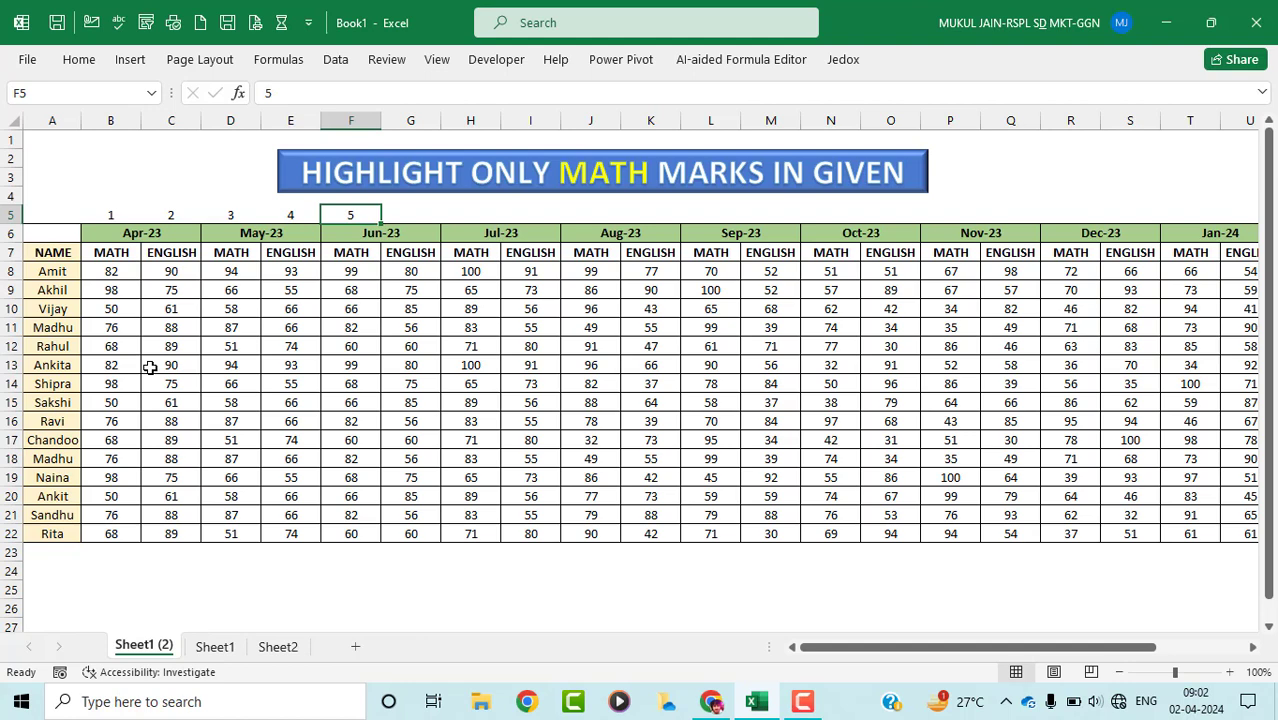
key("Left")
key("Left")
key("Left")
key("Left")
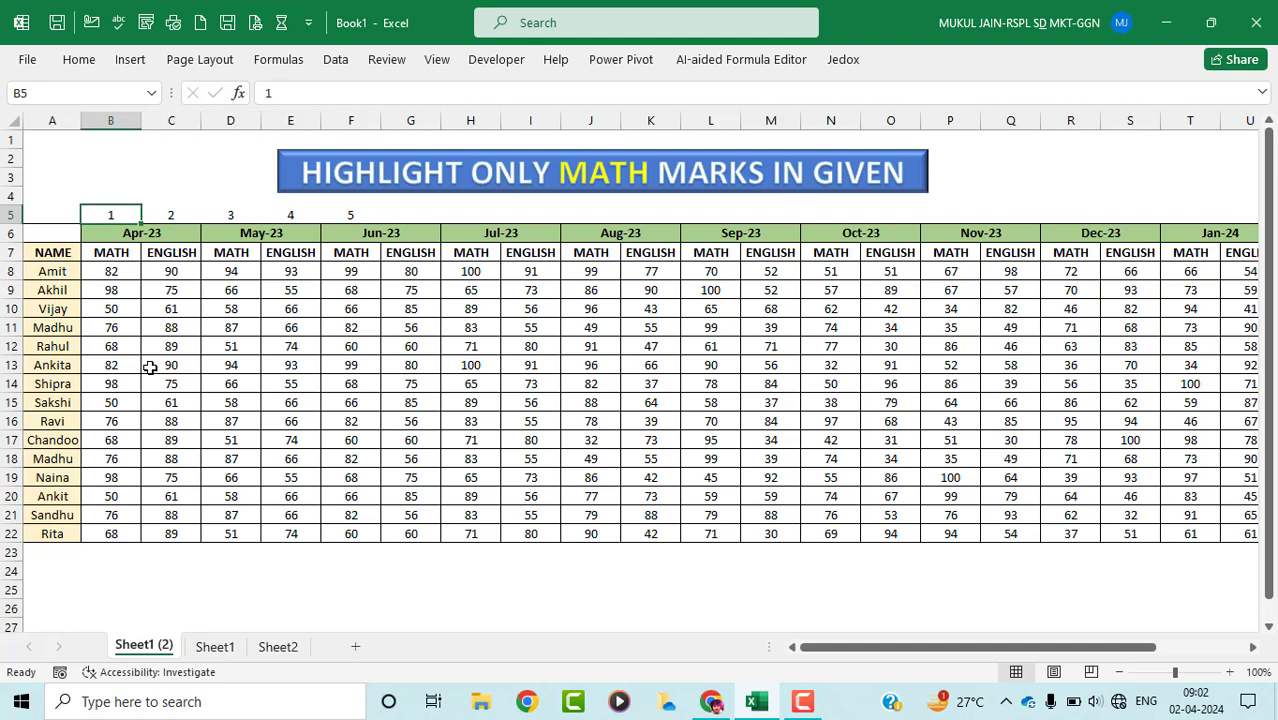
key("Down")
key("Down")
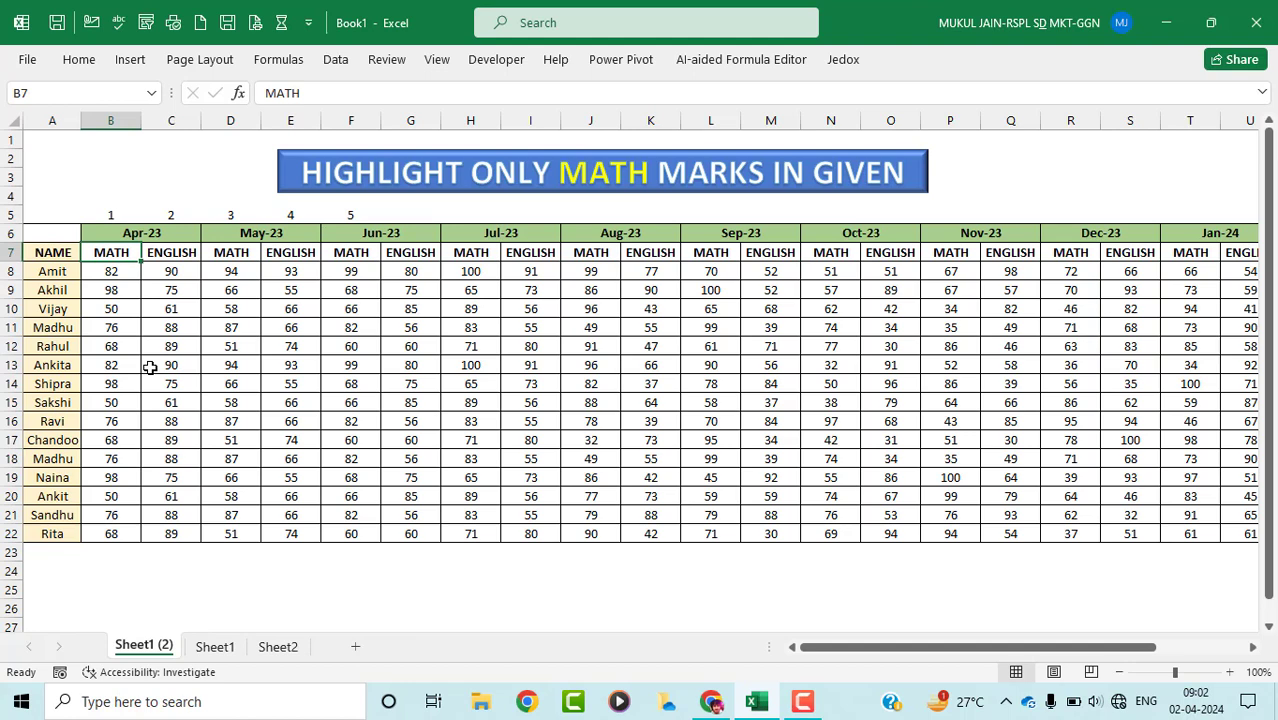
key("Up")
key("Up")
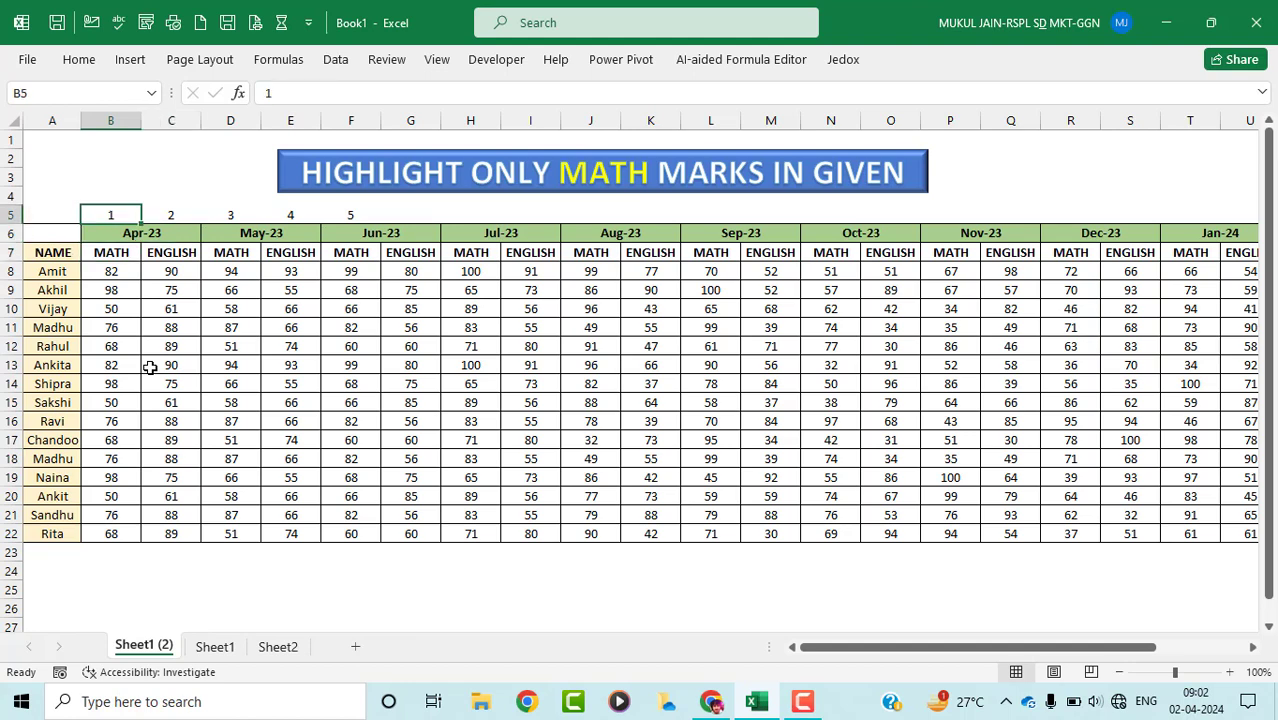
Step: Select the numbers in row 5 from B5 and delete them
key("shift+Right")
key("shift+Right")
key("shift+Right")
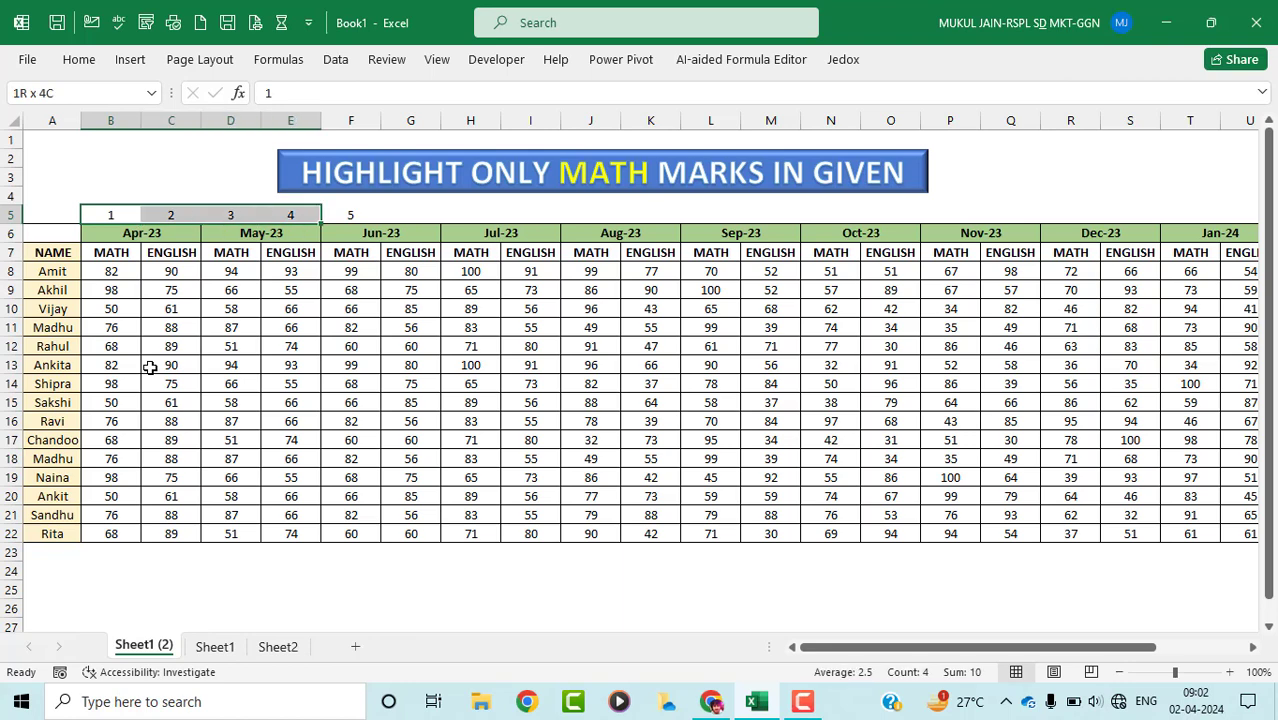
key("shift+Right")
key("Delete")
key("Left")
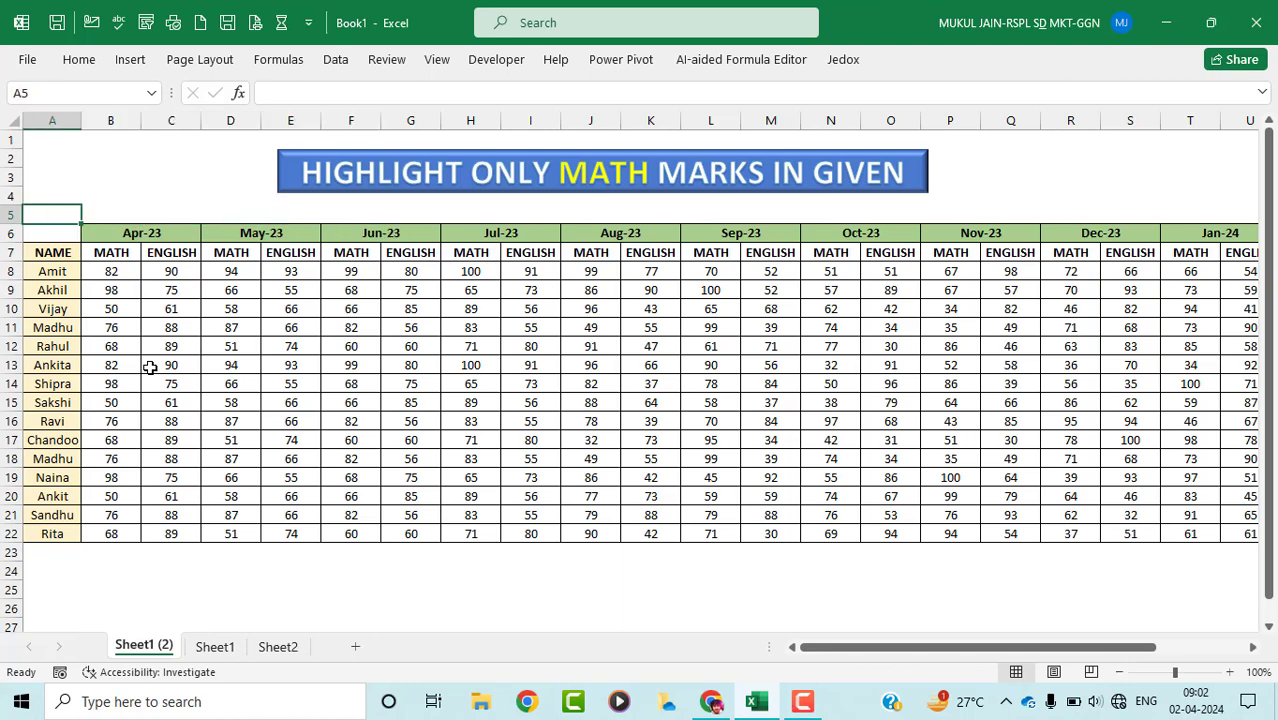
key("Right")
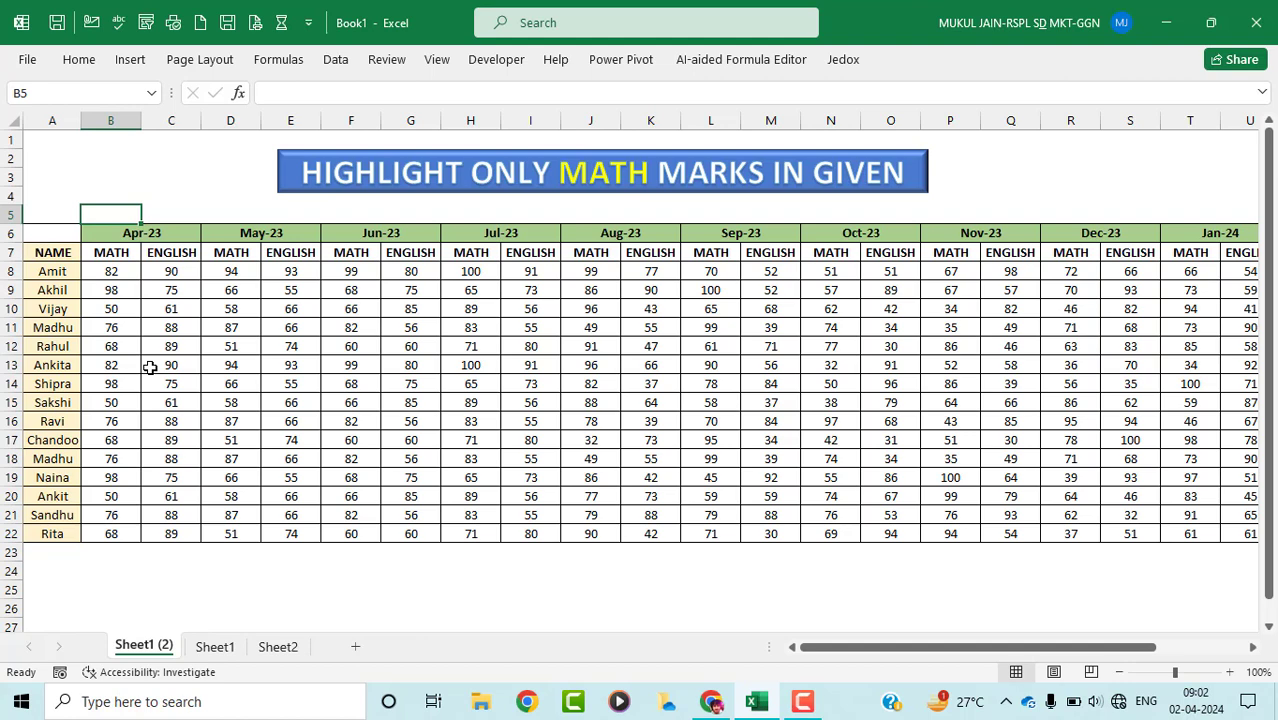
Step: Enter =ISEVEN(1) in B5, which returns FALSE, and look over the Apr-23 MATH marks
type("=I")
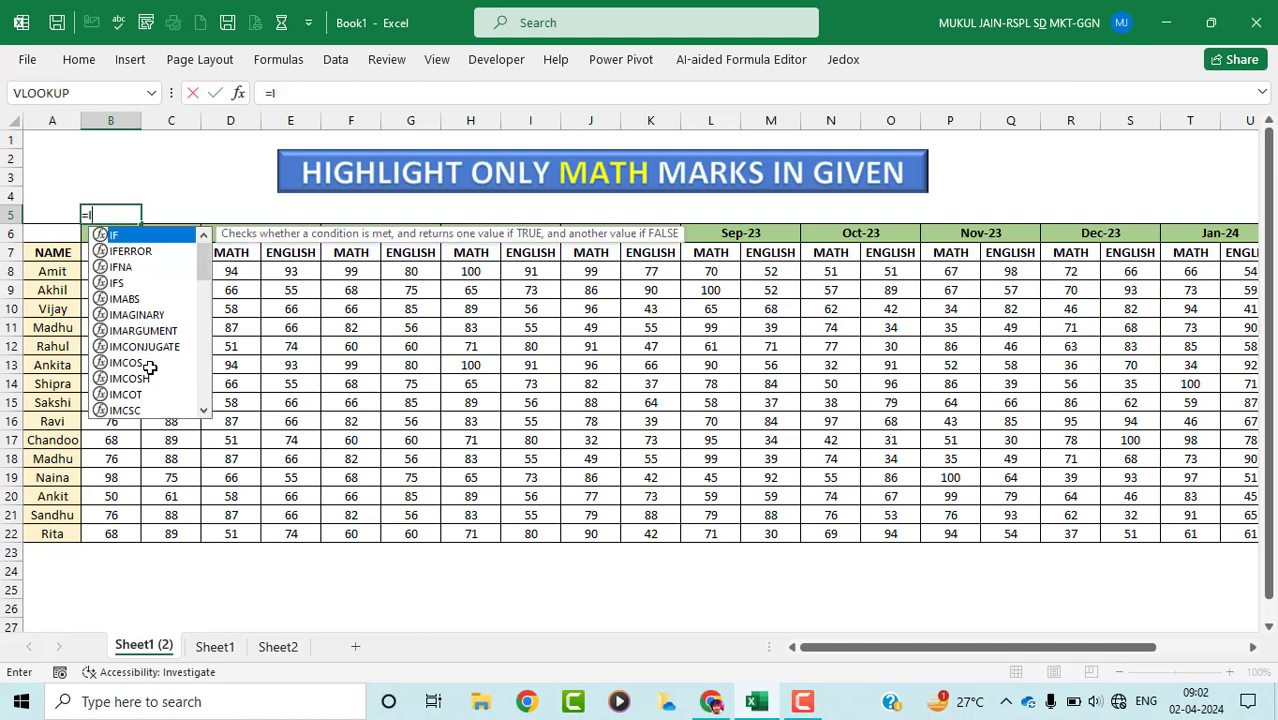
type("SEVEN")
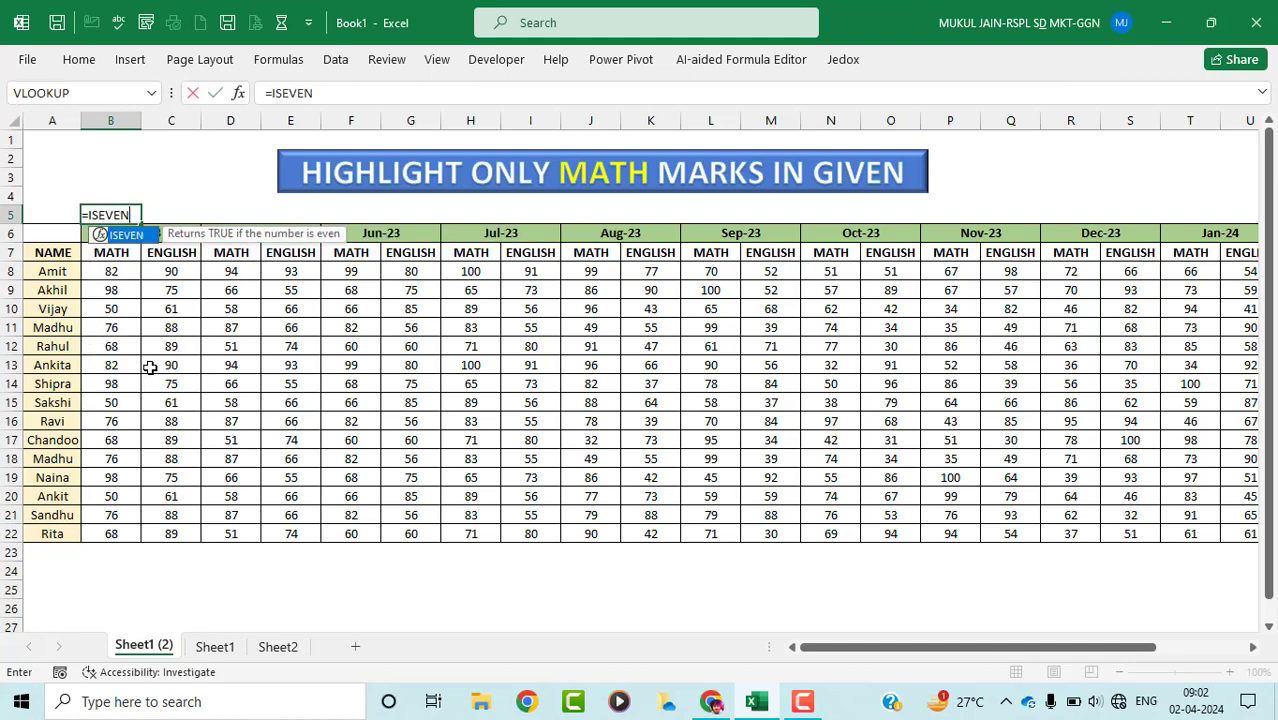
type("(")
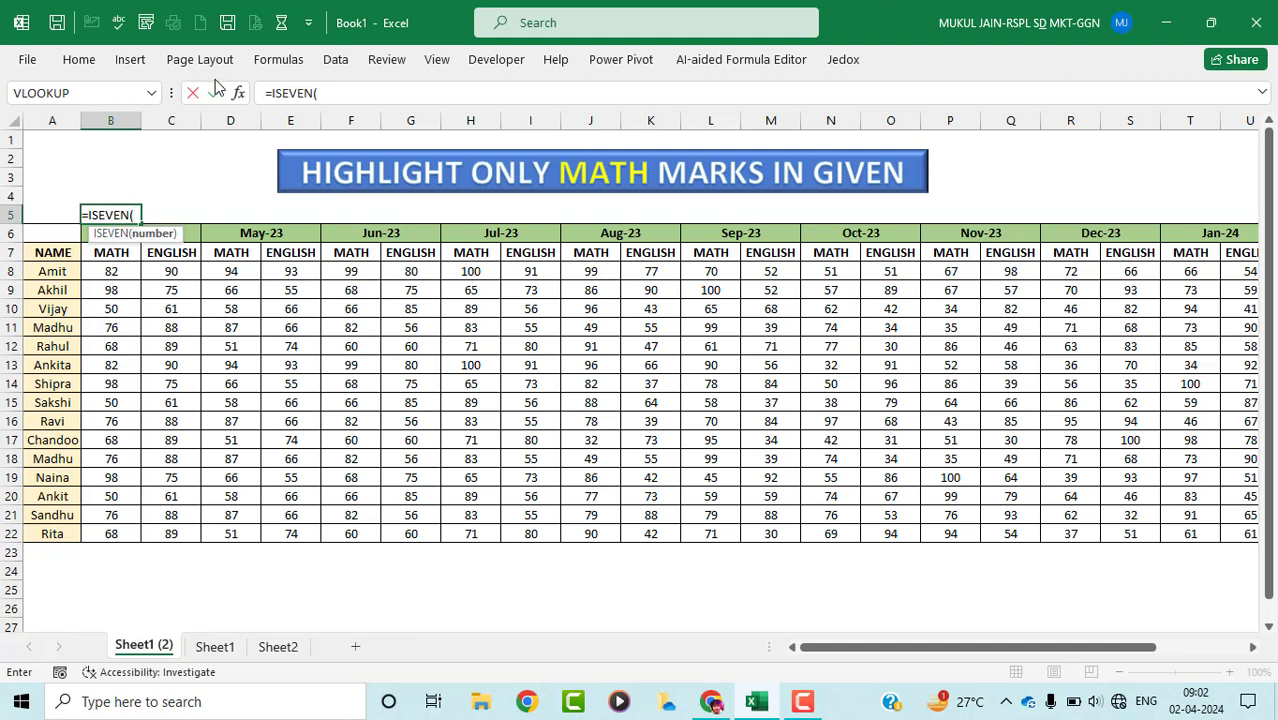
type("1")
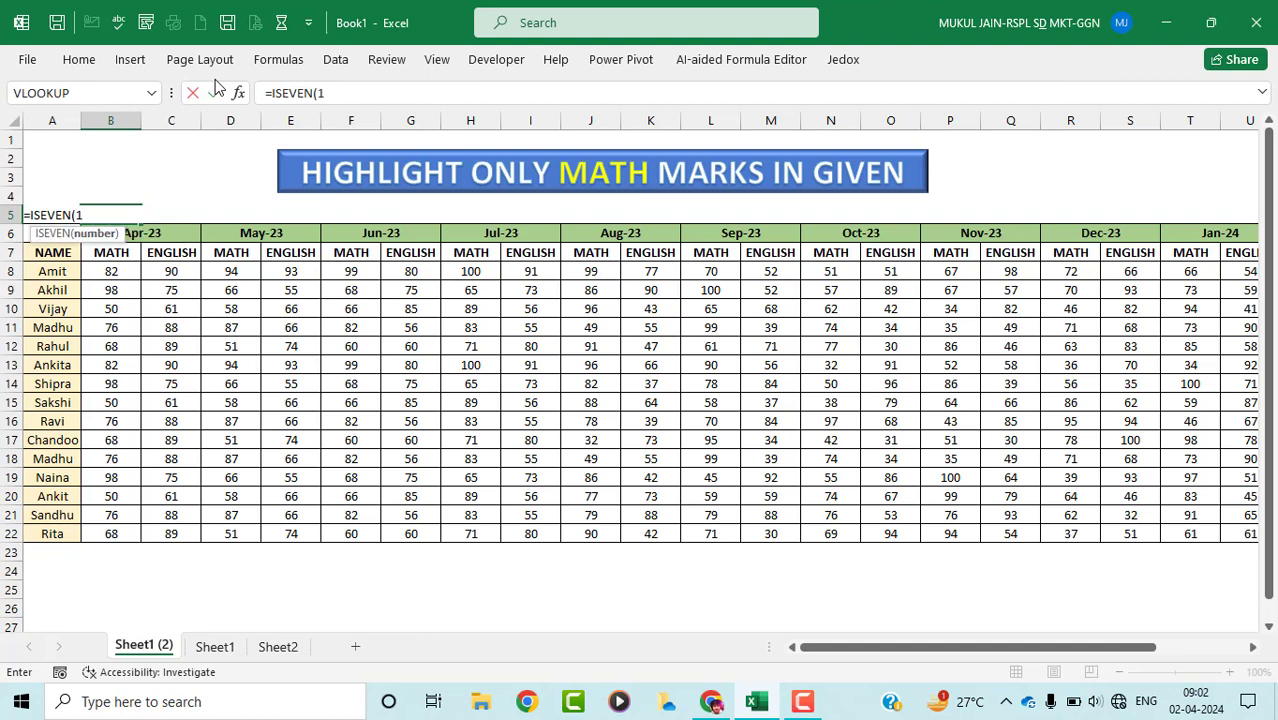
key("Return")
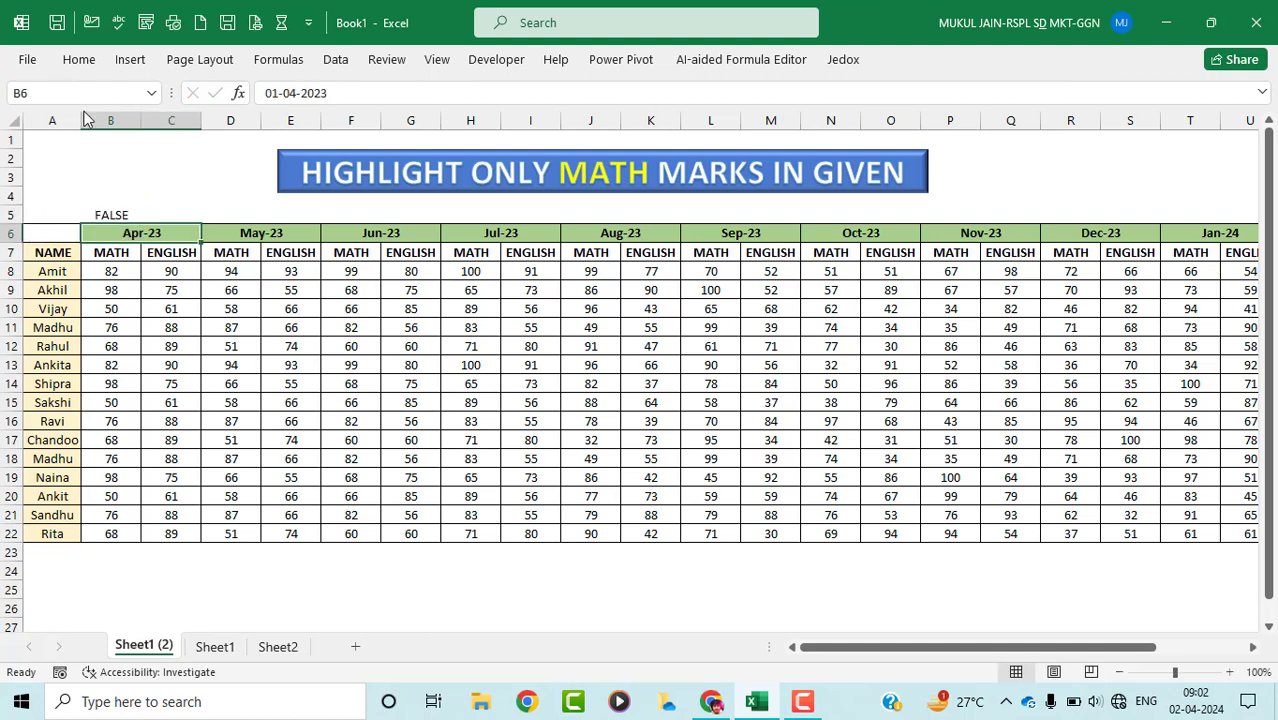
left_click(91, 216)
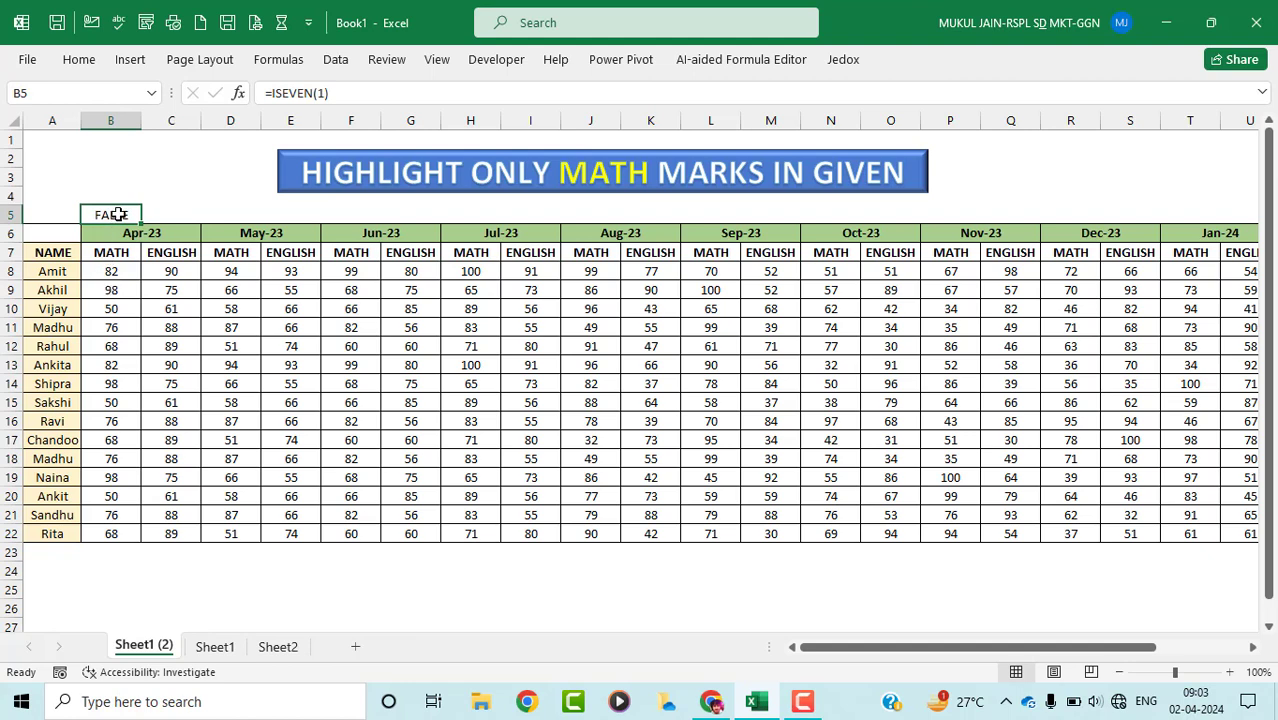
left_click(118, 250)
left_click_drag(118, 250, 120, 533)
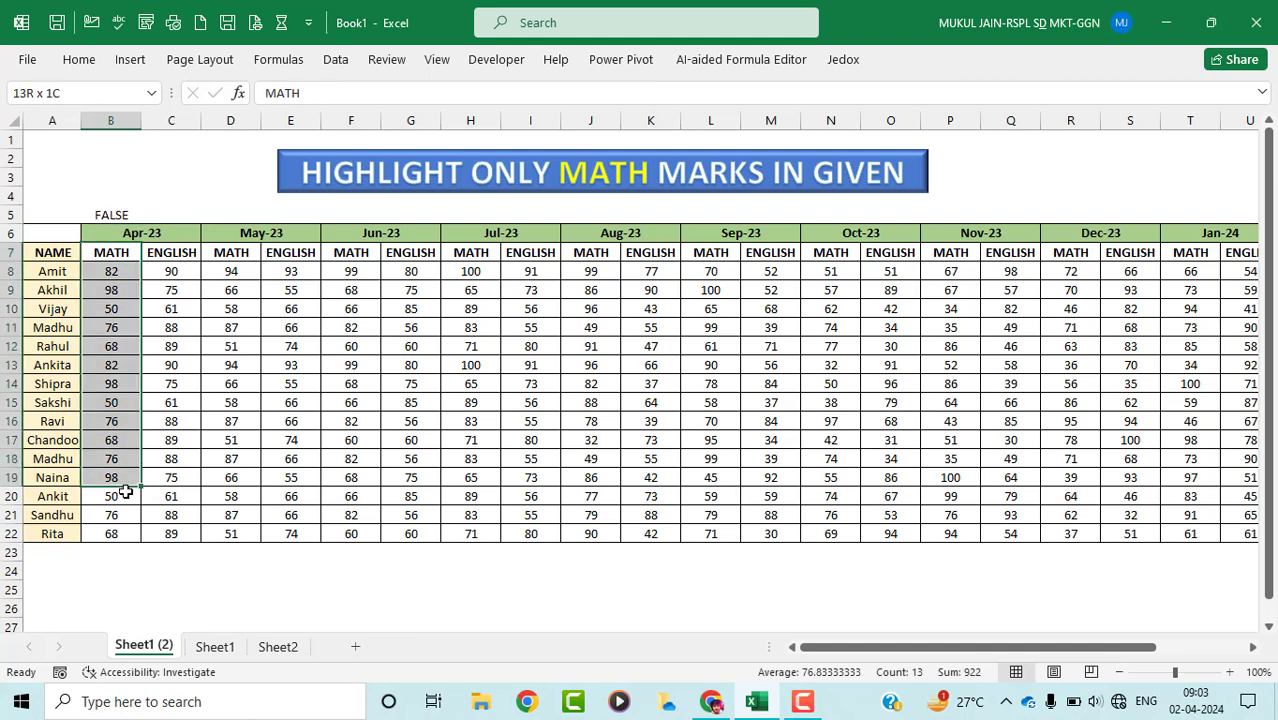
left_click(115, 216)
Step: Edit B5 to =ISEVEN(2) so it returns TRUE, then start an =ISODD( formula
double_click(113, 216)
left_click(86, 215)
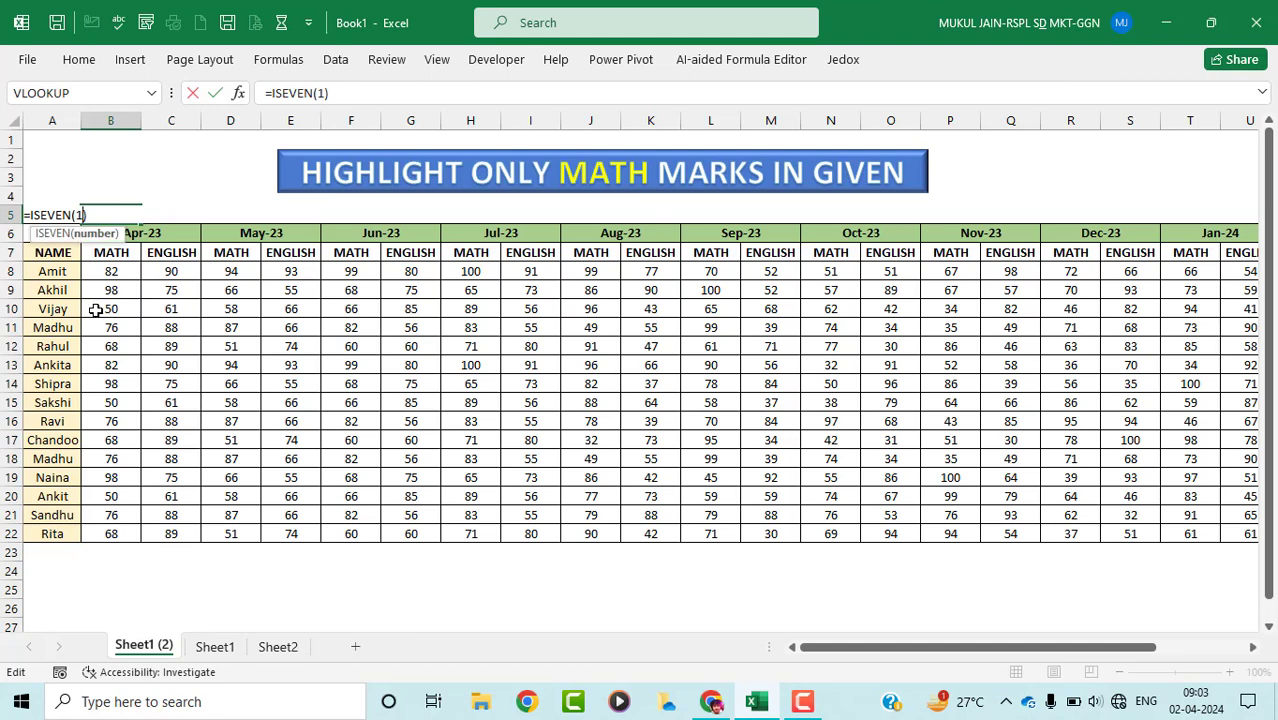
key("BackSpace")
type("2")
key("ctrl+Return")
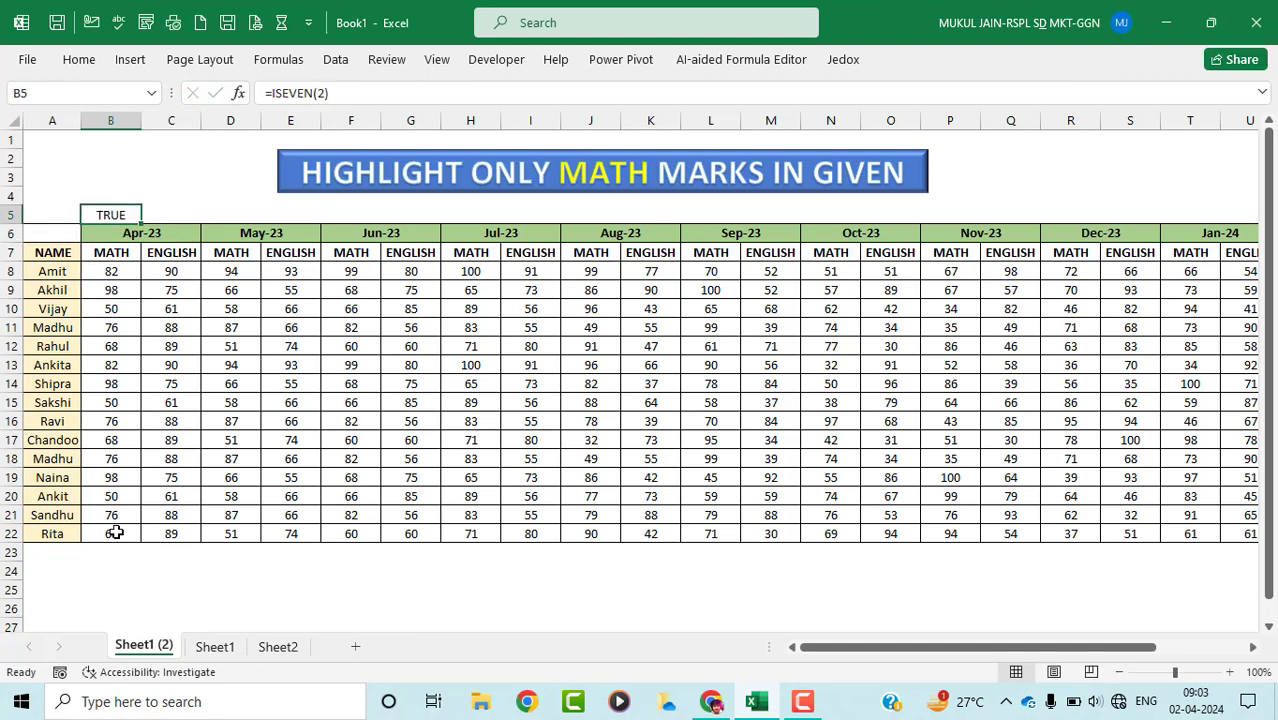
type("=")
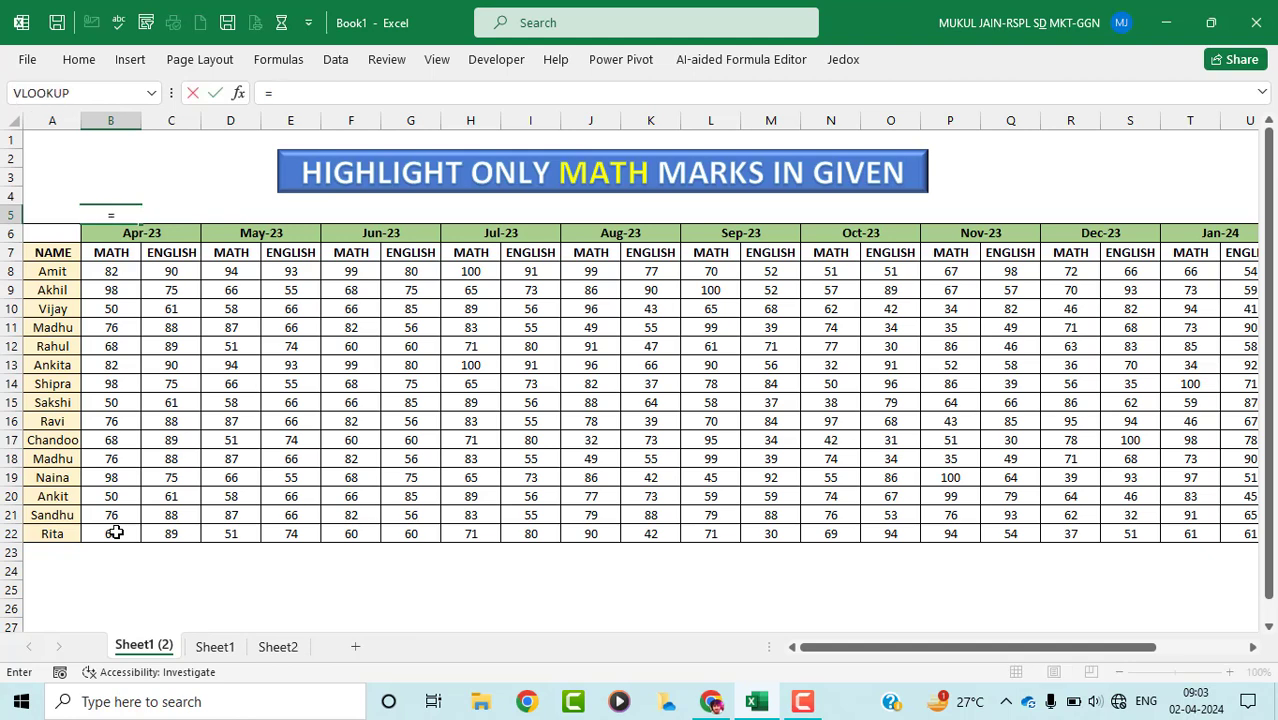
type("ISODD")
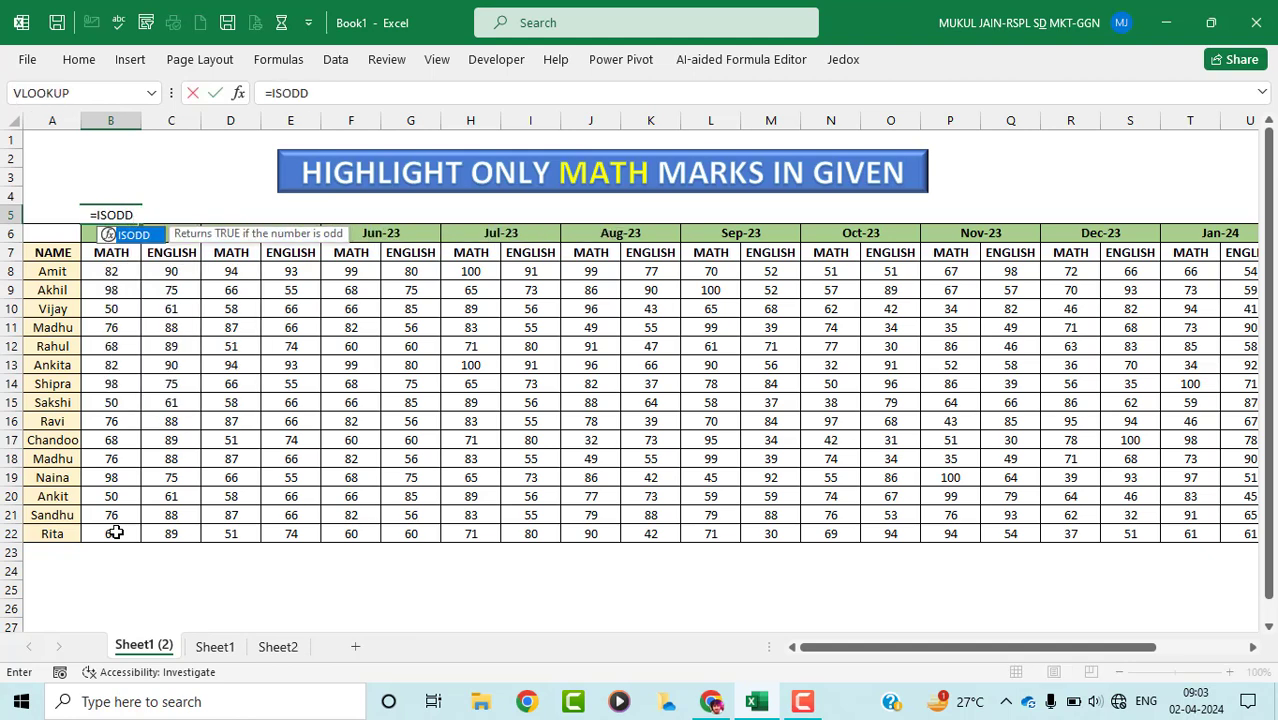
type("(")
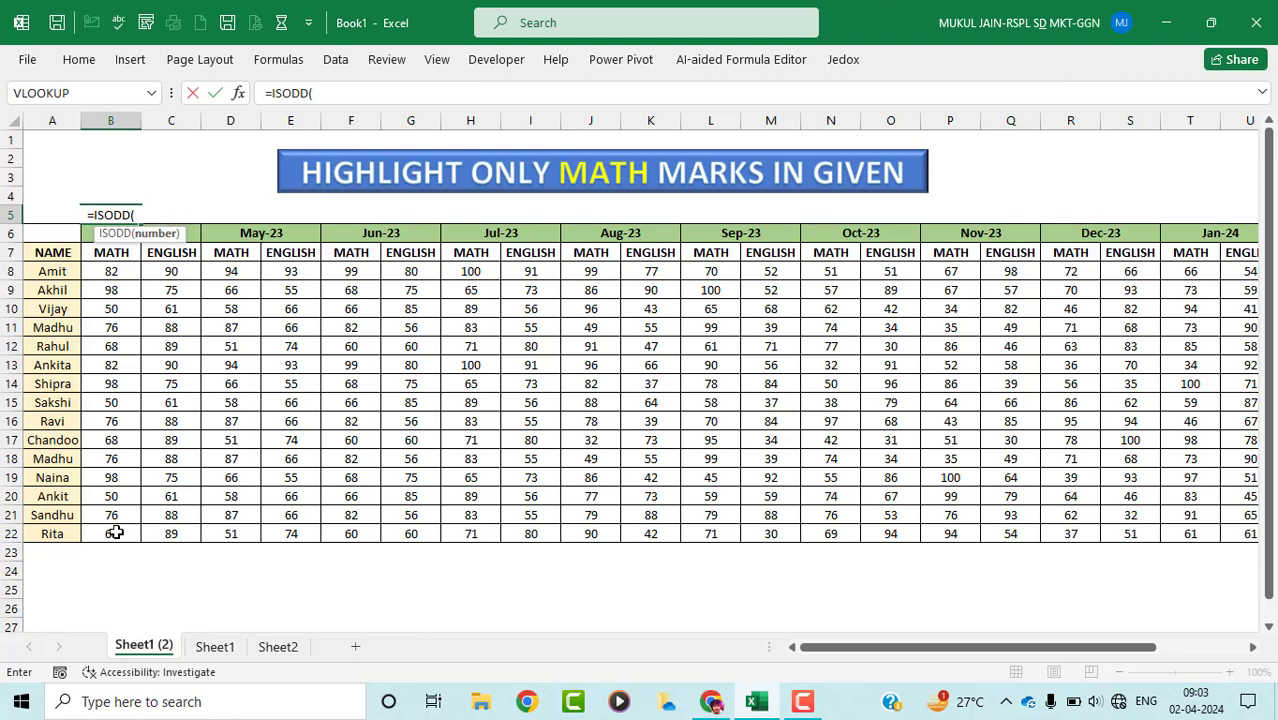
Step: Test =ISODD(1) giving TRUE and =ISODD(2) giving FALSE in B5, then clear B5
type("1)")
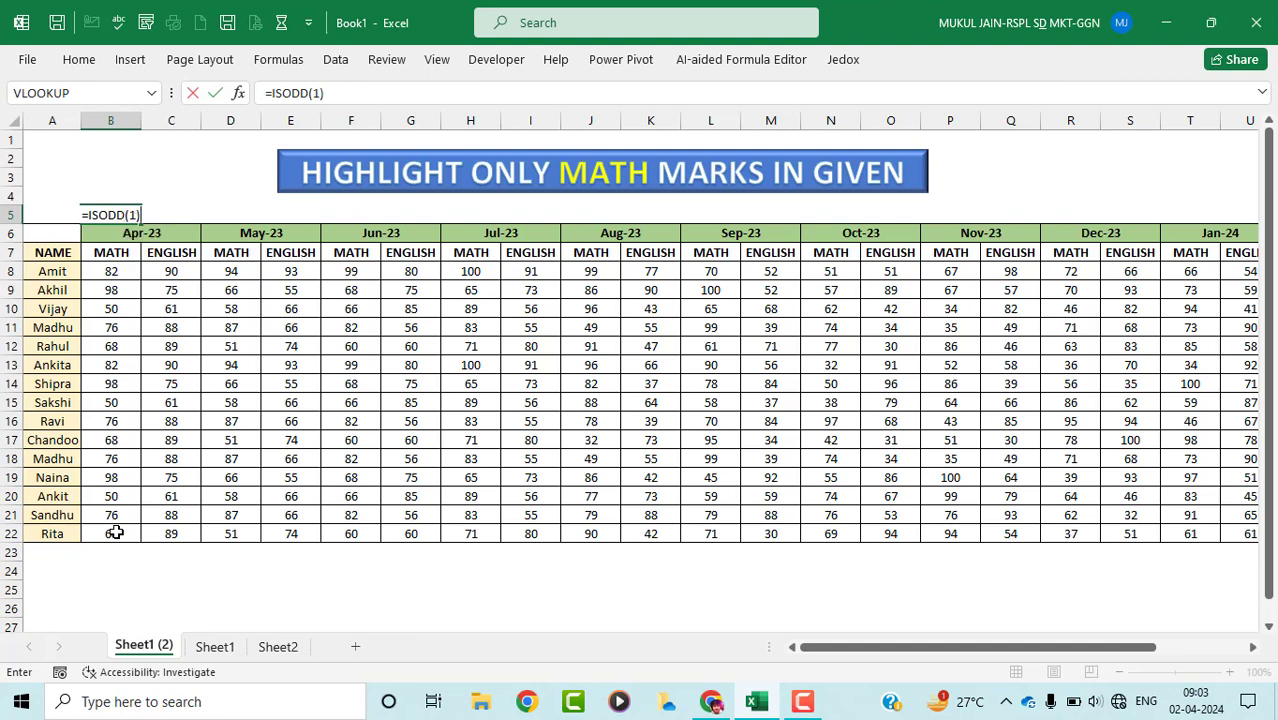
key("ctrl+Return")
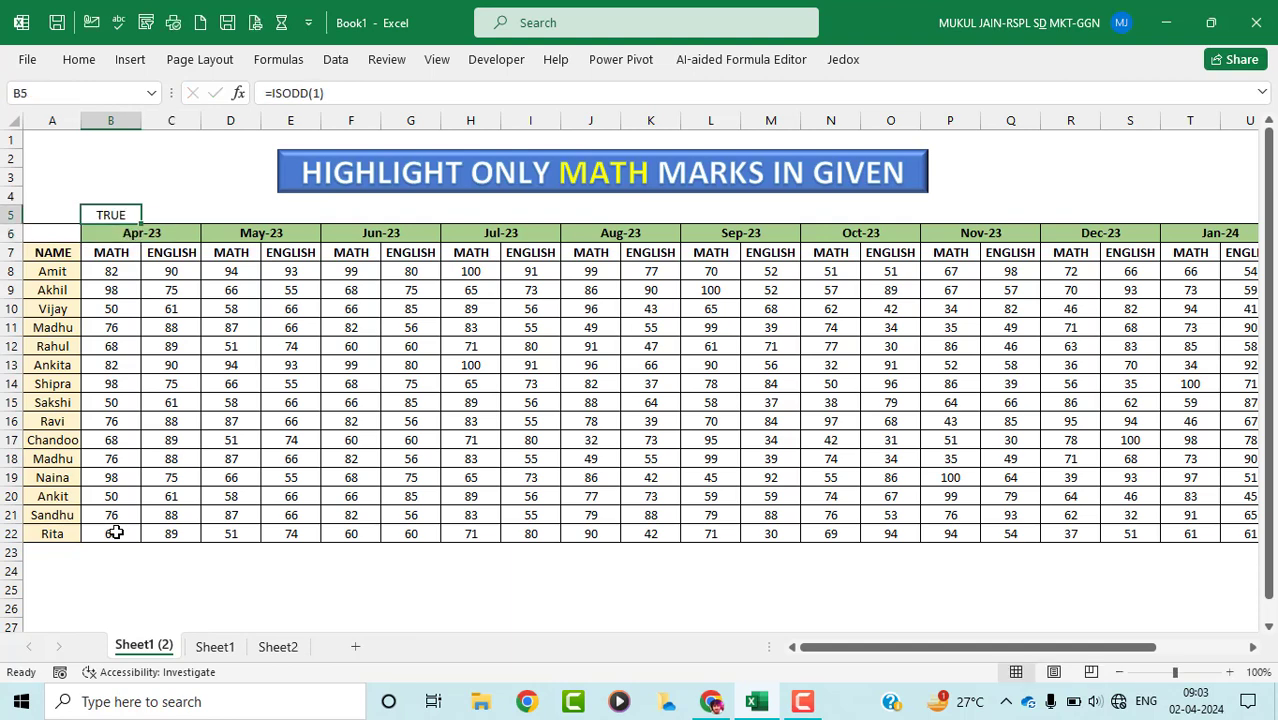
key("F2")
key("Left")
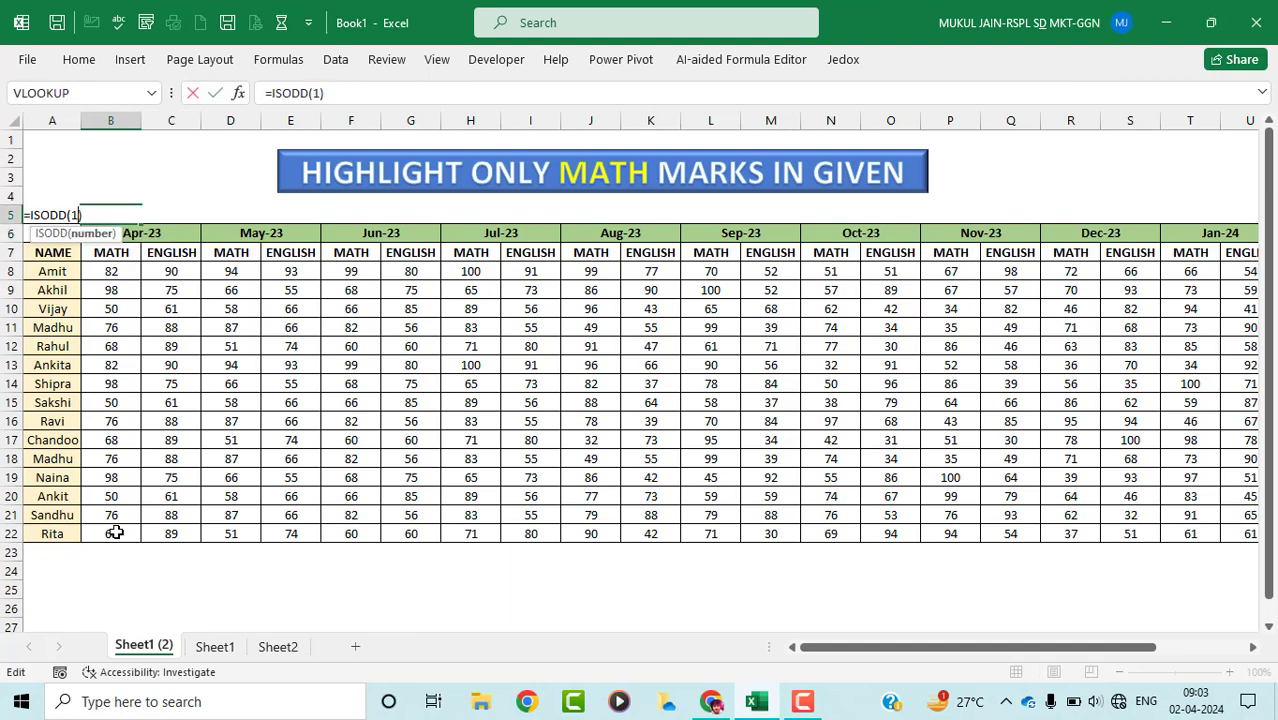
key("BackSpace")
type("2")
key("Return")
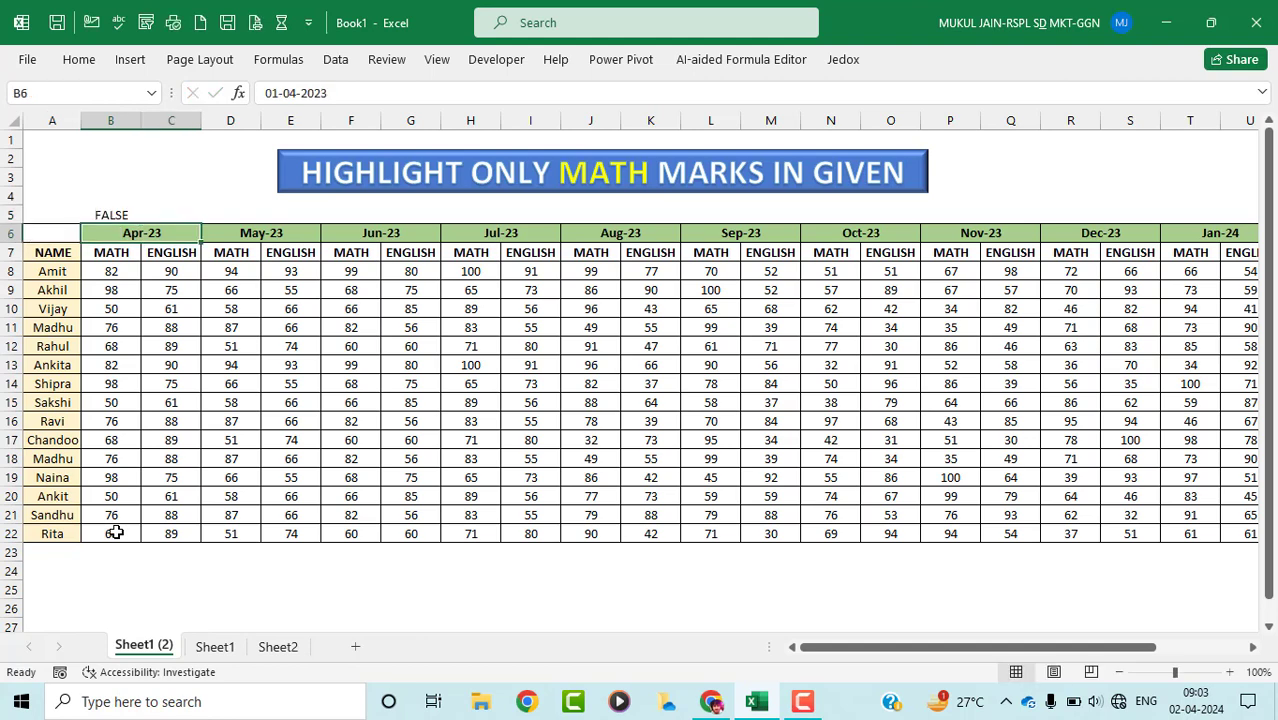
key("Up")
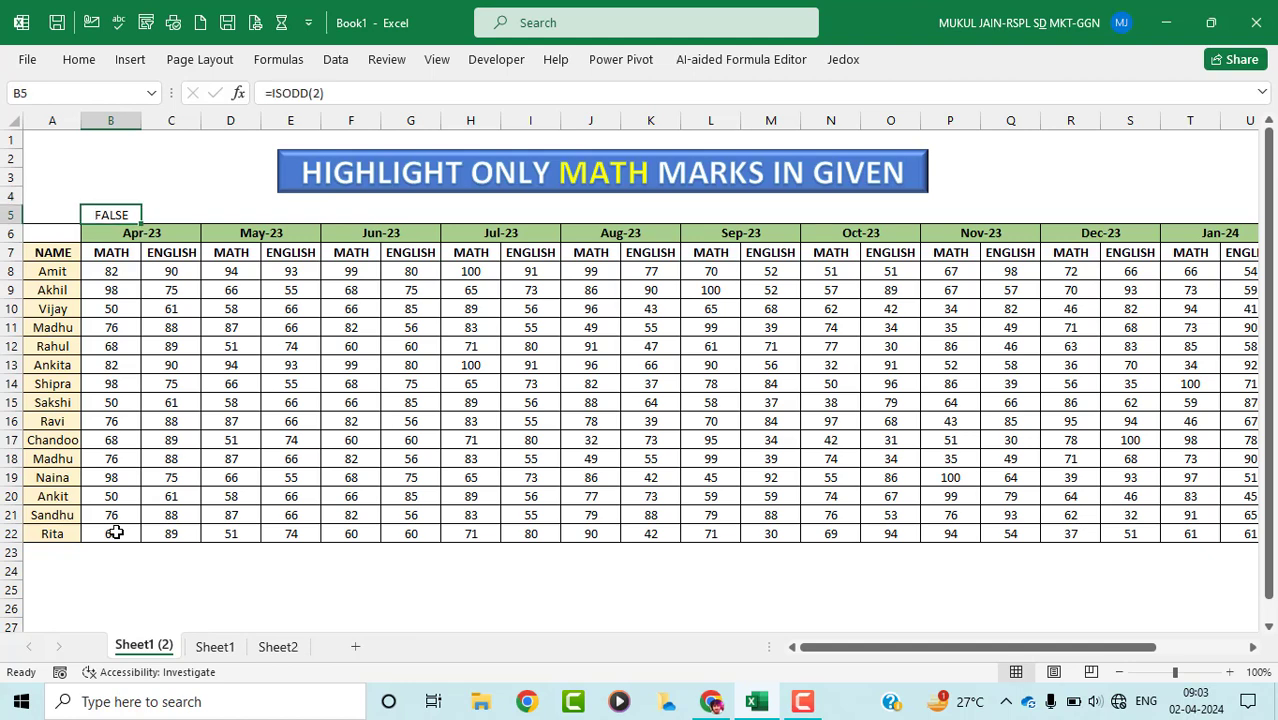
key("Delete")
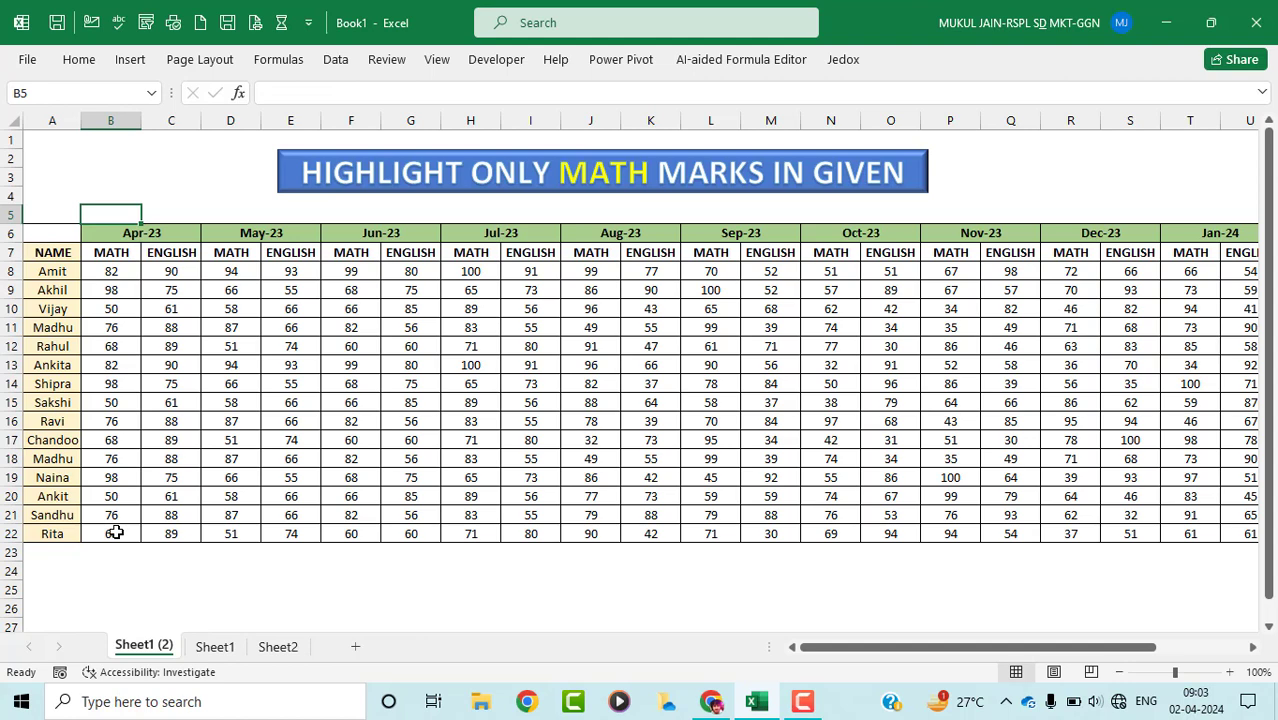
Step: Enter =COLUMN() in B5, showing 2, and fill it right into C5 to show 3
type("=")
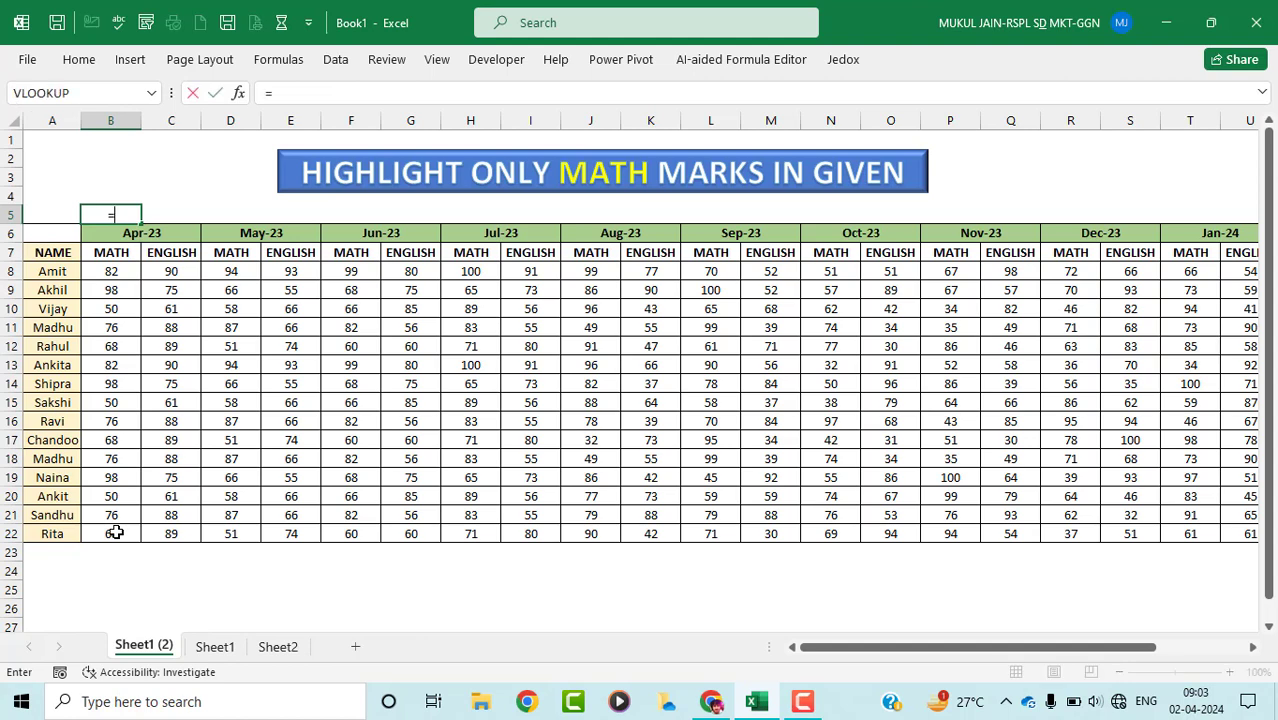
type("COL")
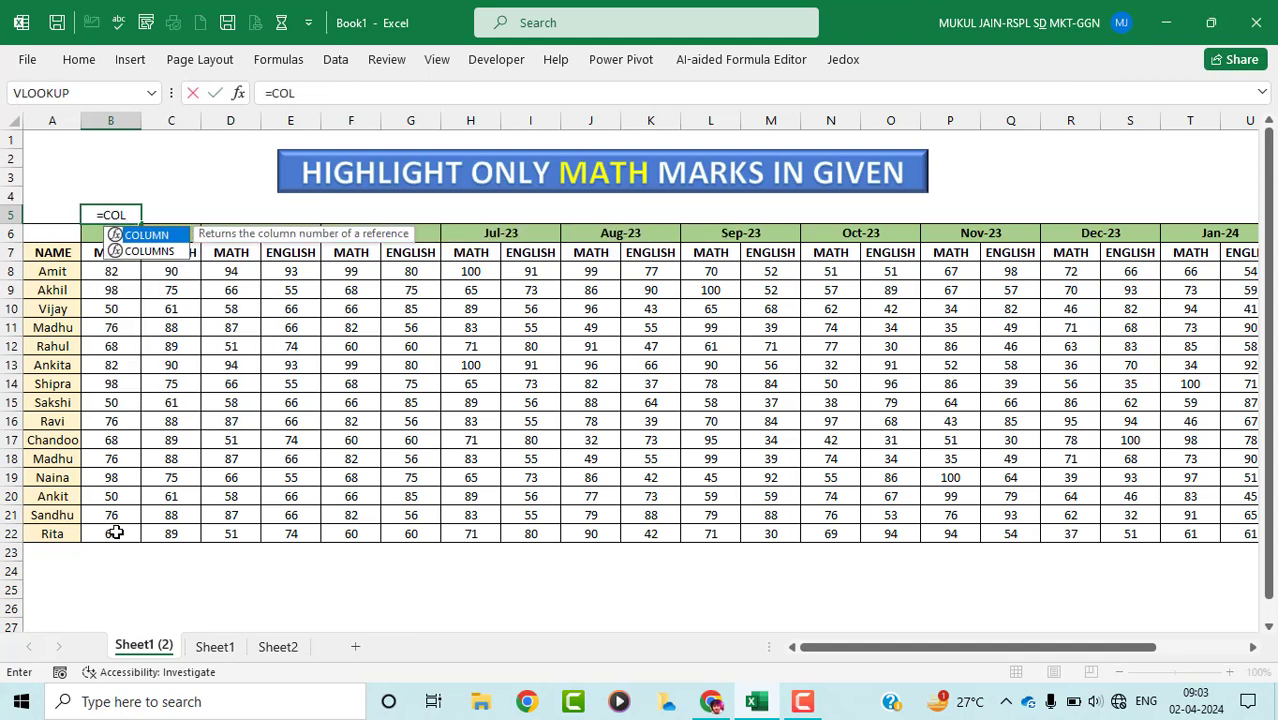
key("Tab")
type(")")
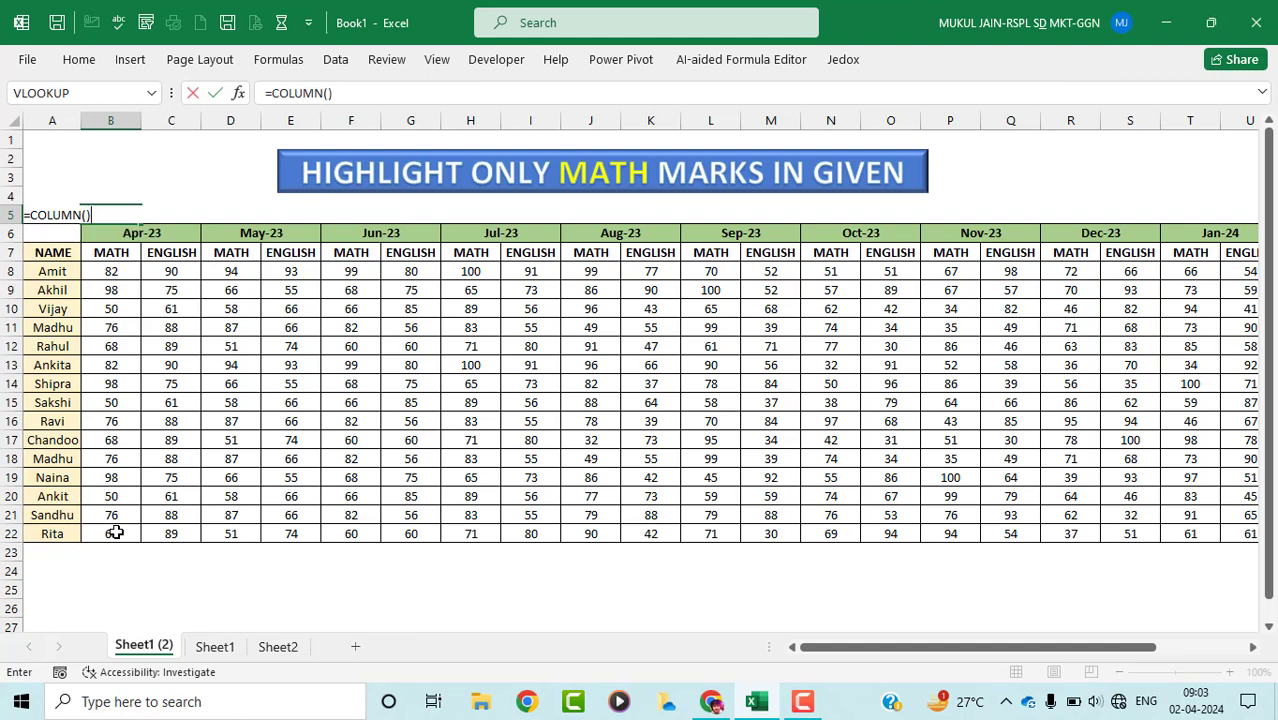
key("Return")
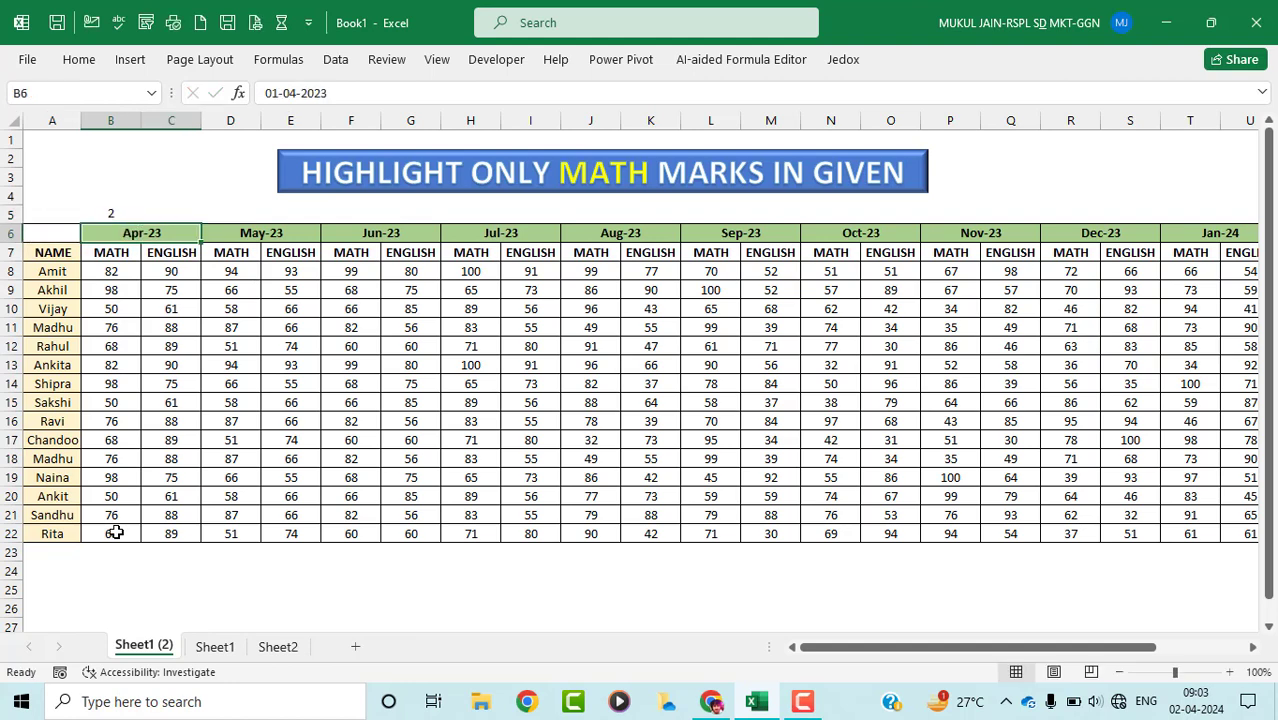
left_click(165, 211)
left_click(117, 212)
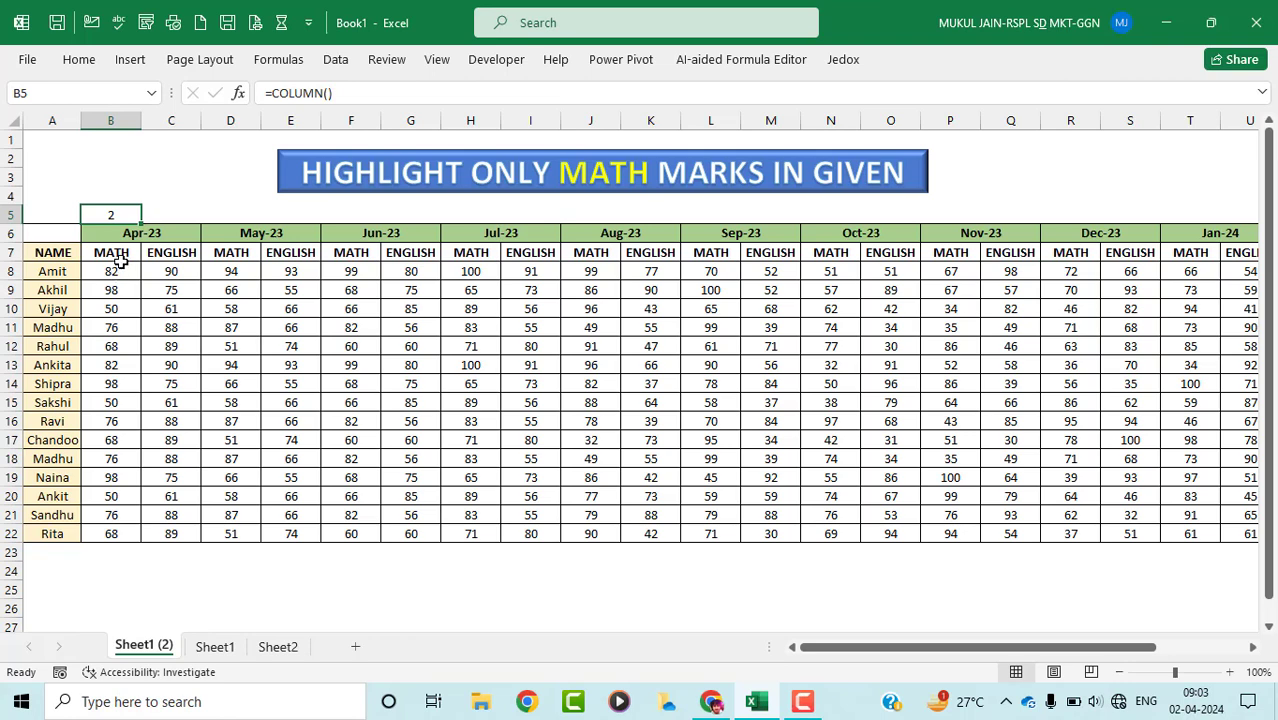
left_click(110, 120)
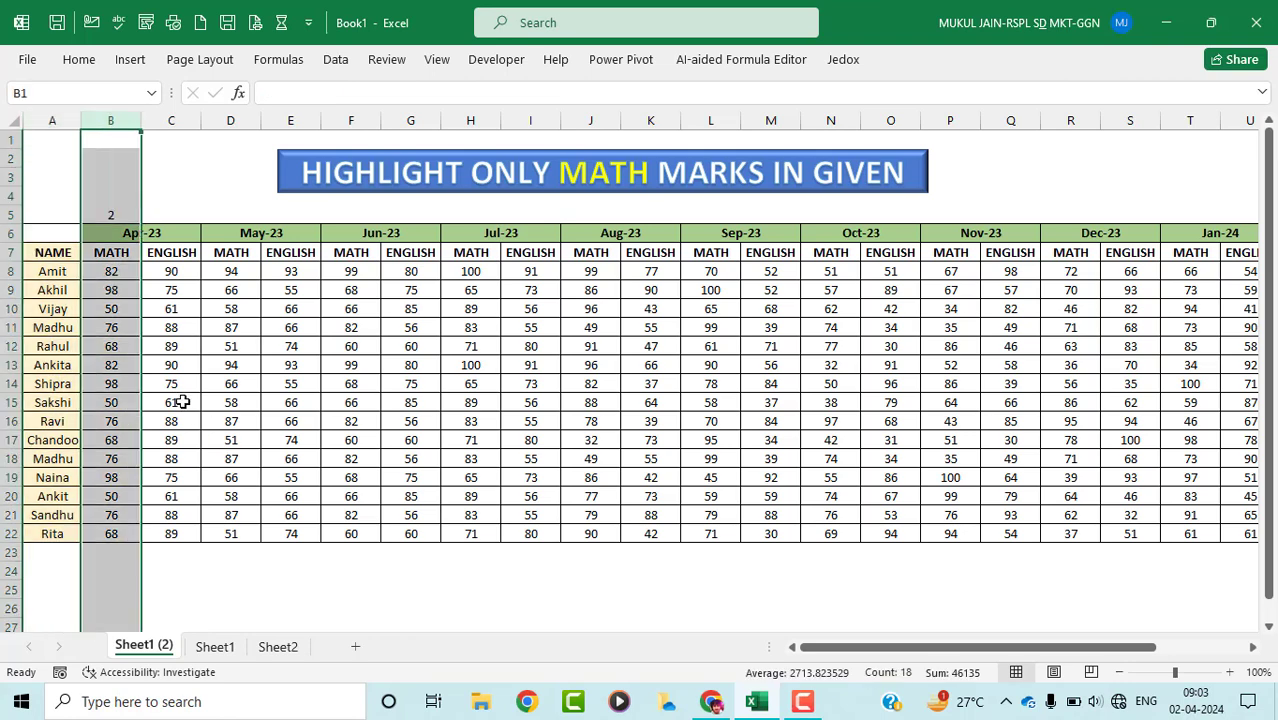
left_click(122, 212)
left_click_drag(139, 223, 185, 218)
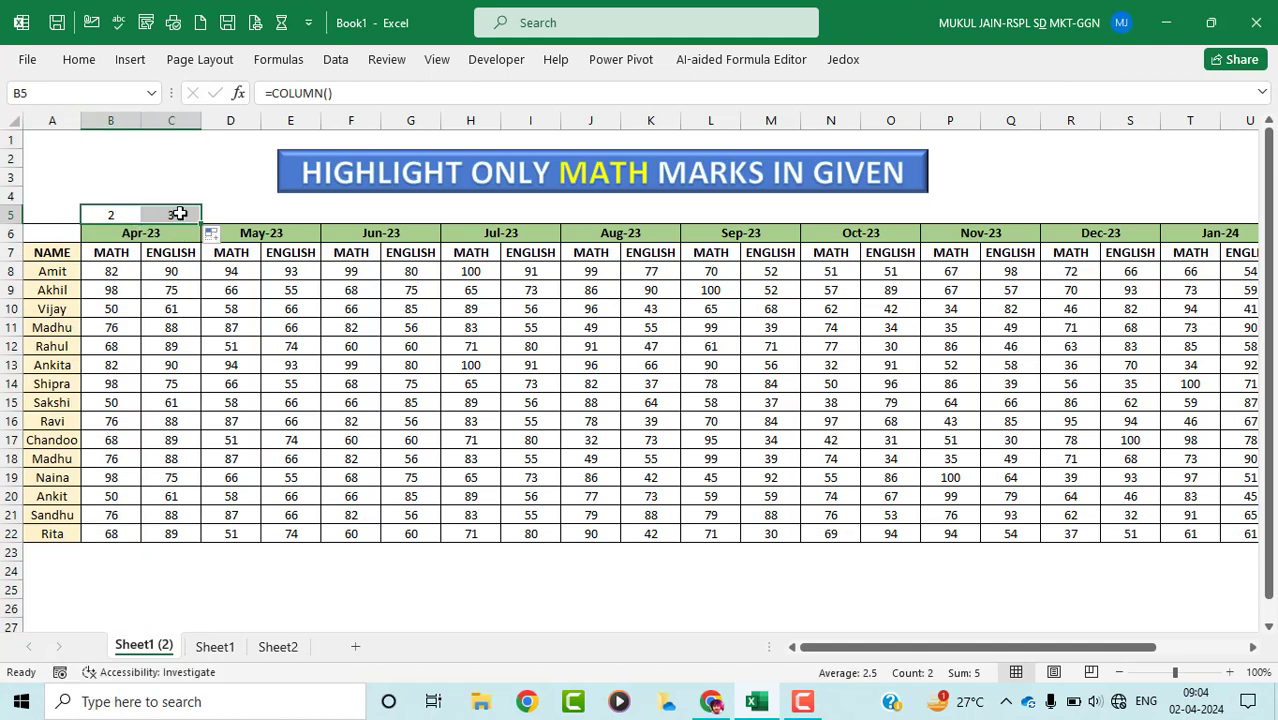
Step: Fill =COLUMN() from C5 across the rest of row 5 above the table
left_click(177, 212)
left_click(171, 120)
left_click(174, 215)
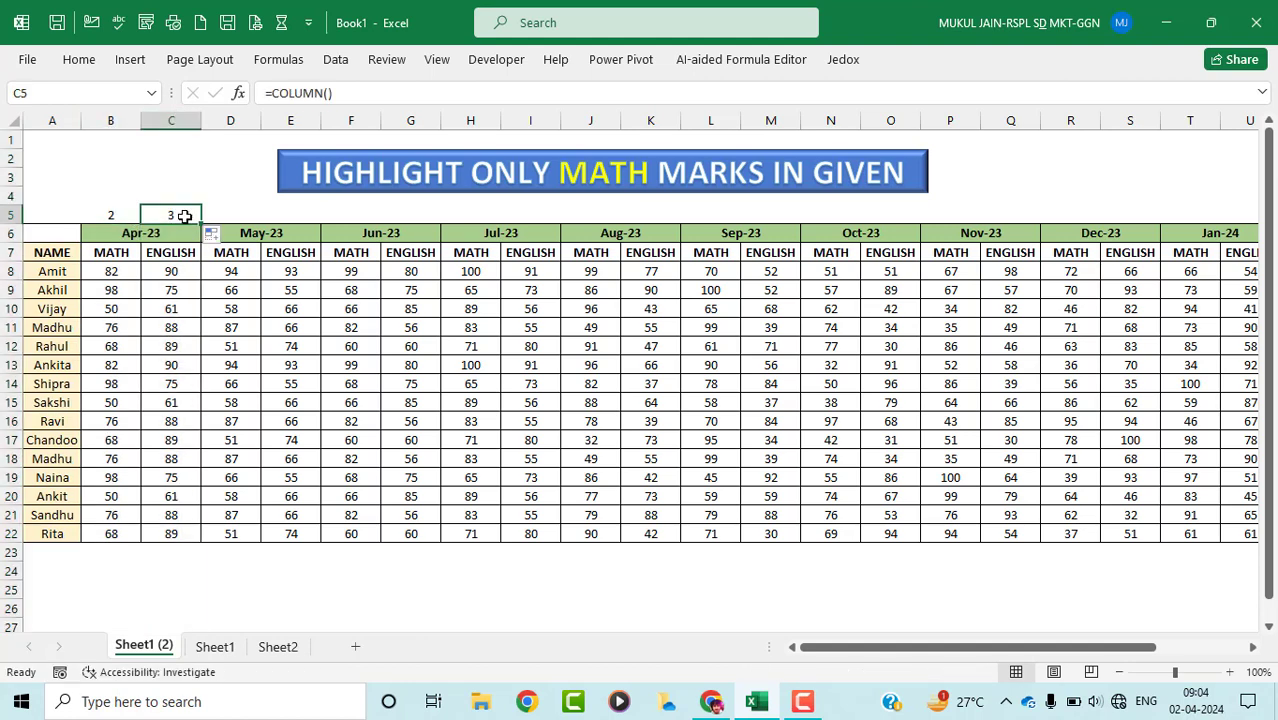
left_click_drag(200, 223, 261, 228)
left_click(252, 285)
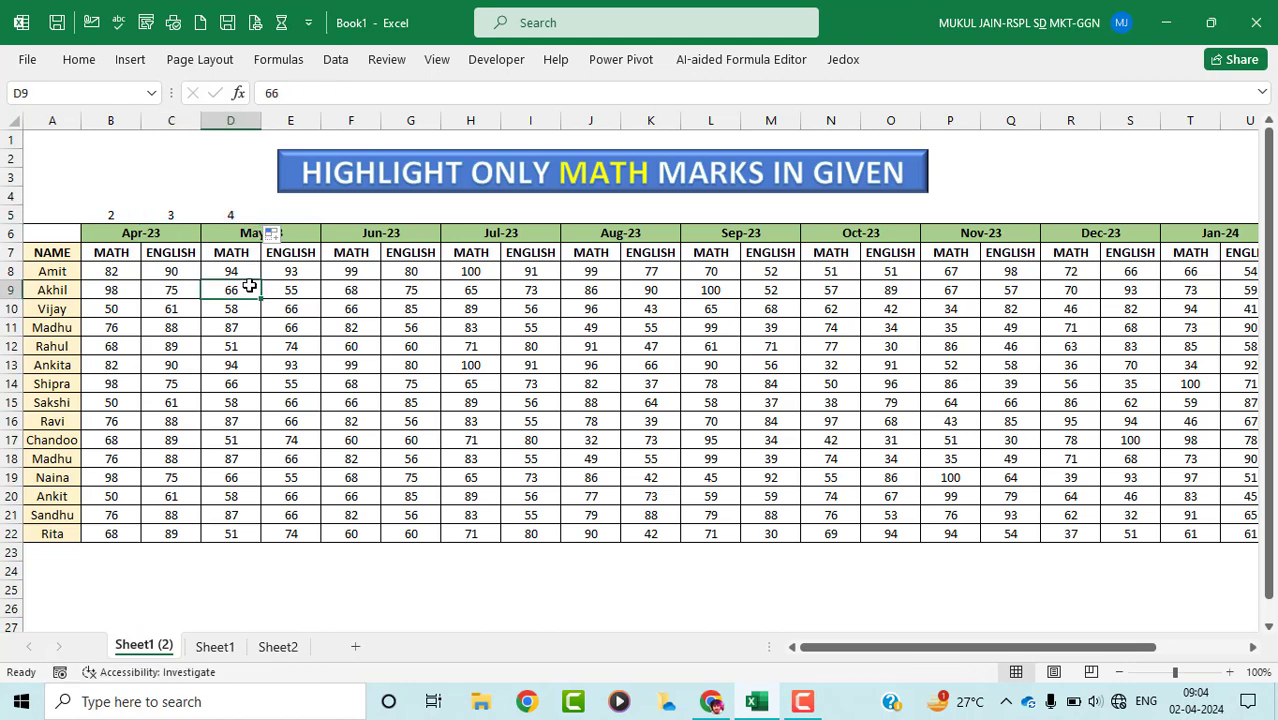
left_click(228, 213)
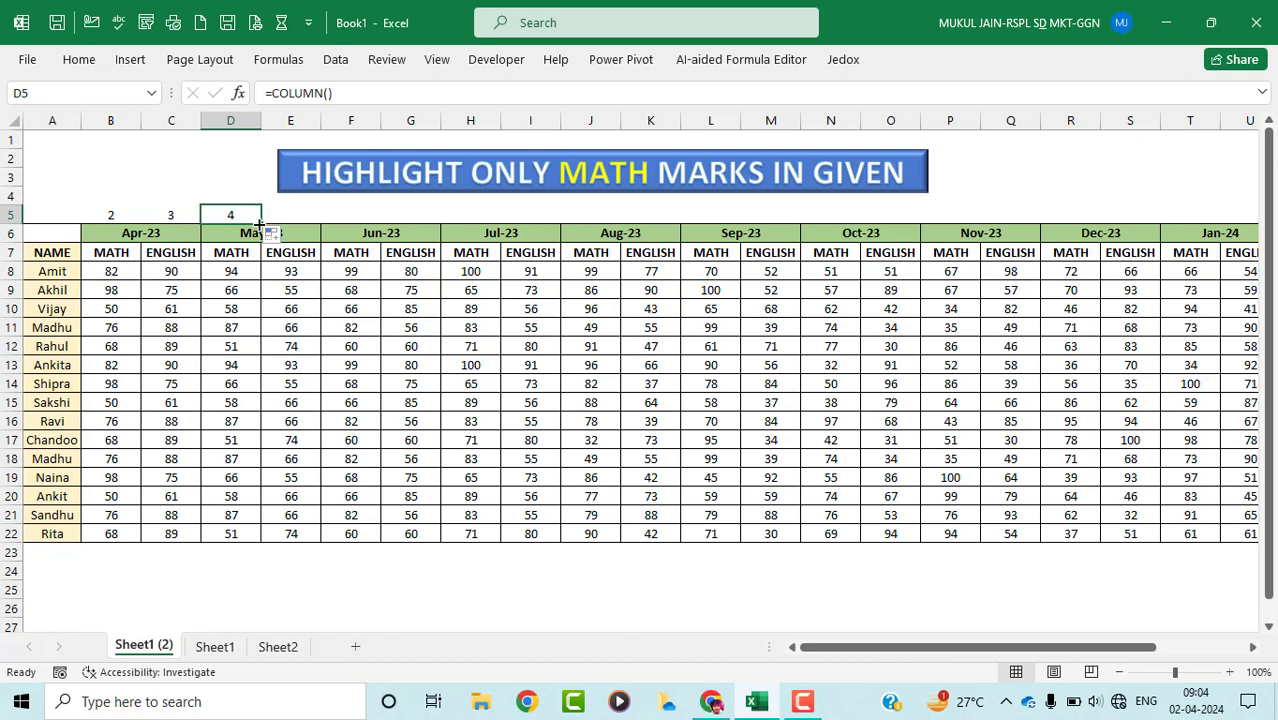
mouse_move(261, 223)
left_mouse_down()
mouse_move(923, 271)
mouse_move(1129, 208)
left_mouse_up()
scroll(747, 360, "left", 3)
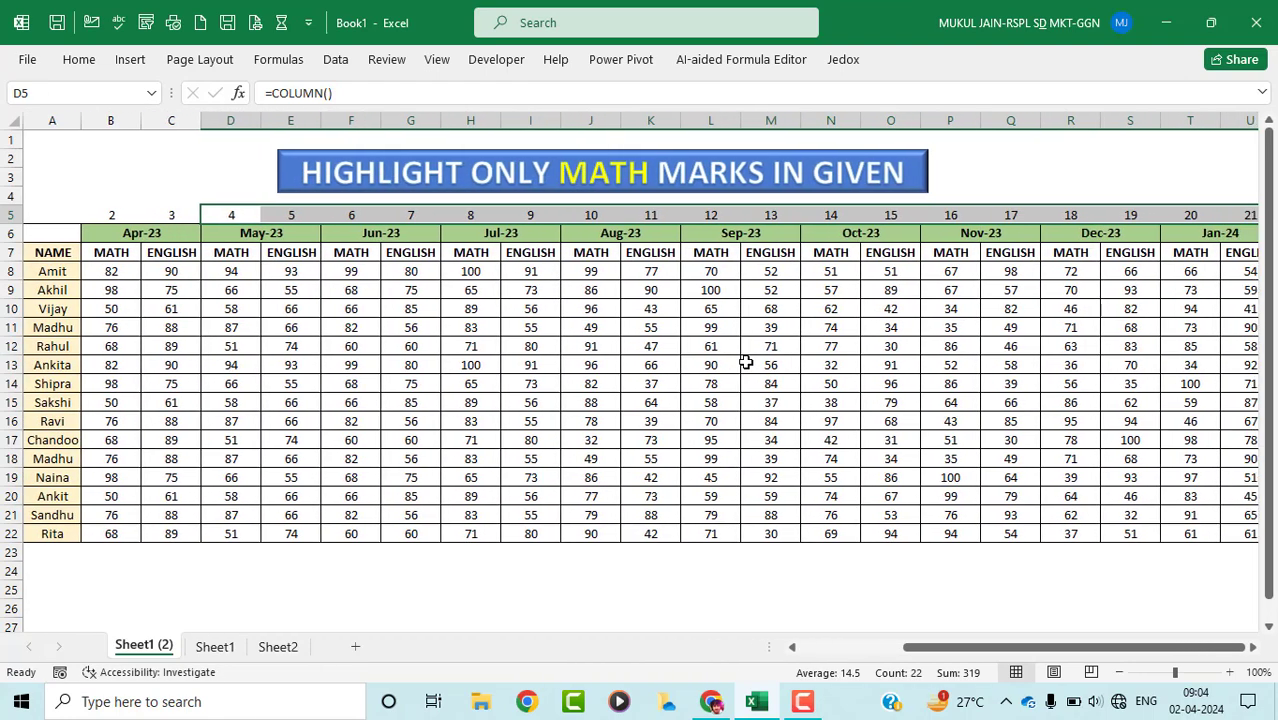
left_click(383, 300)
Step: Check the row 5 column numbers, confirming K5 shows 11, without changing anything
left_click_drag(100, 216, 860, 216)
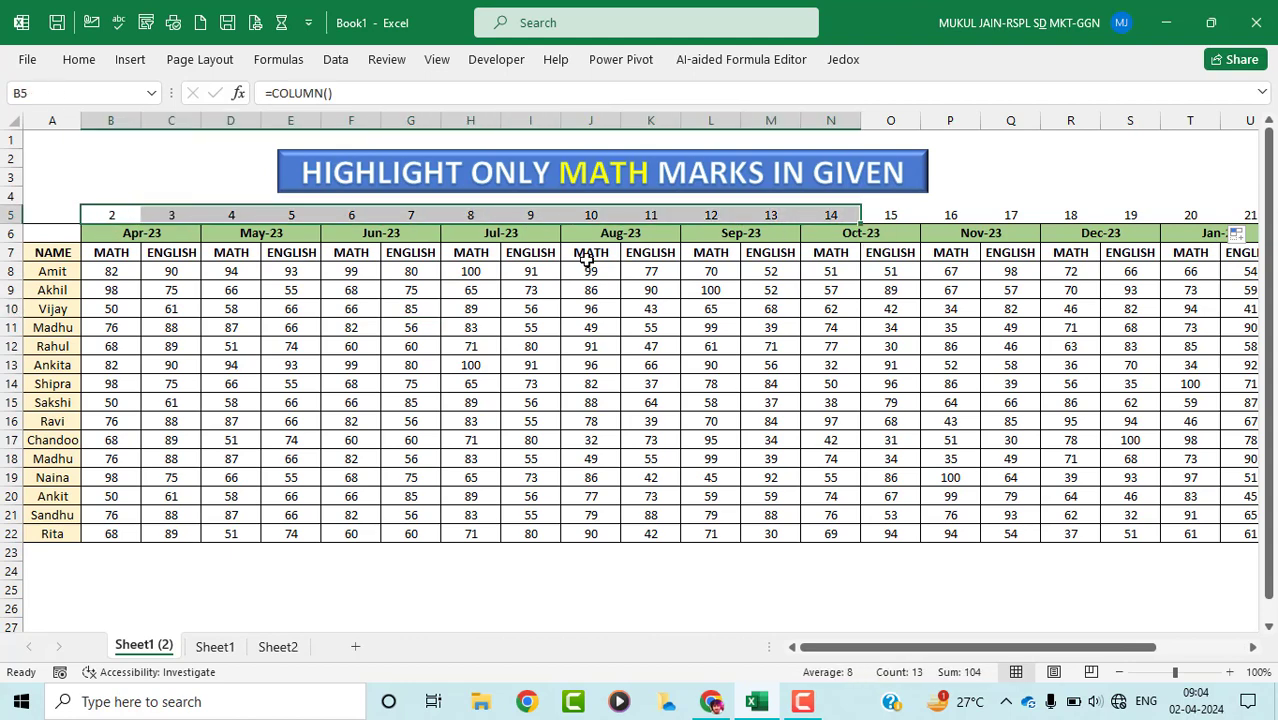
left_click(651, 120)
left_click(654, 218)
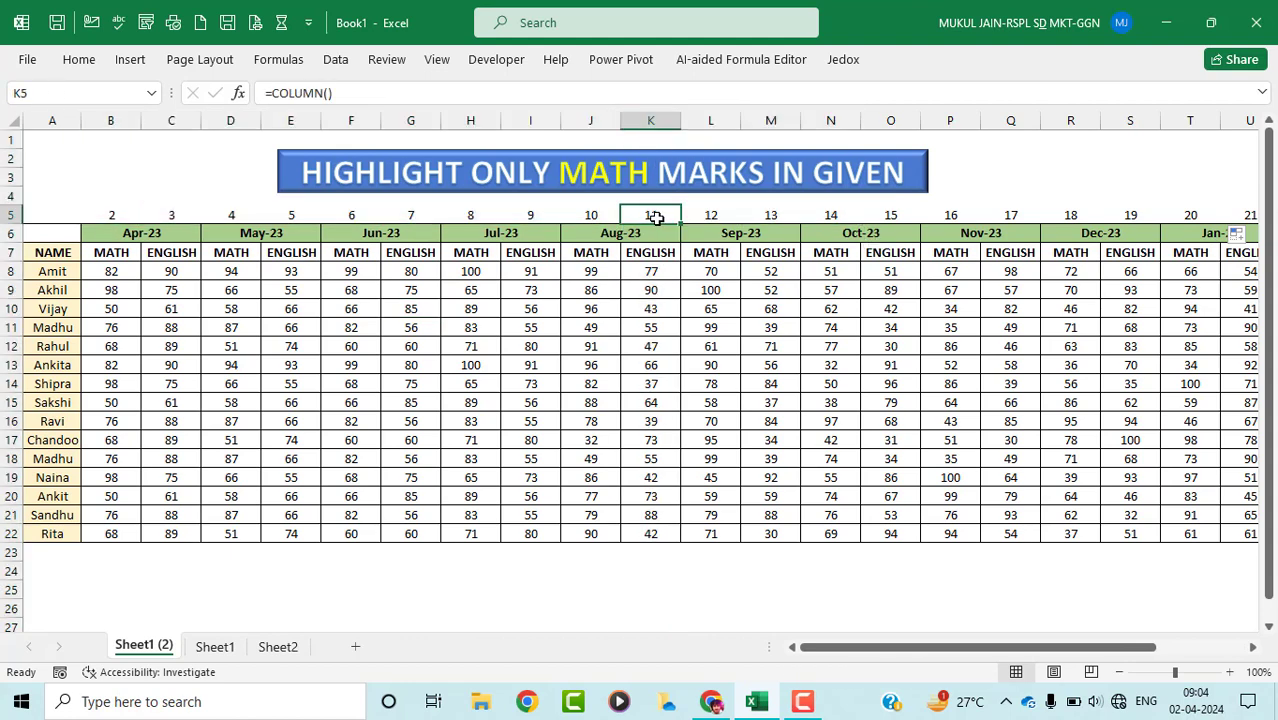
double_click(654, 217)
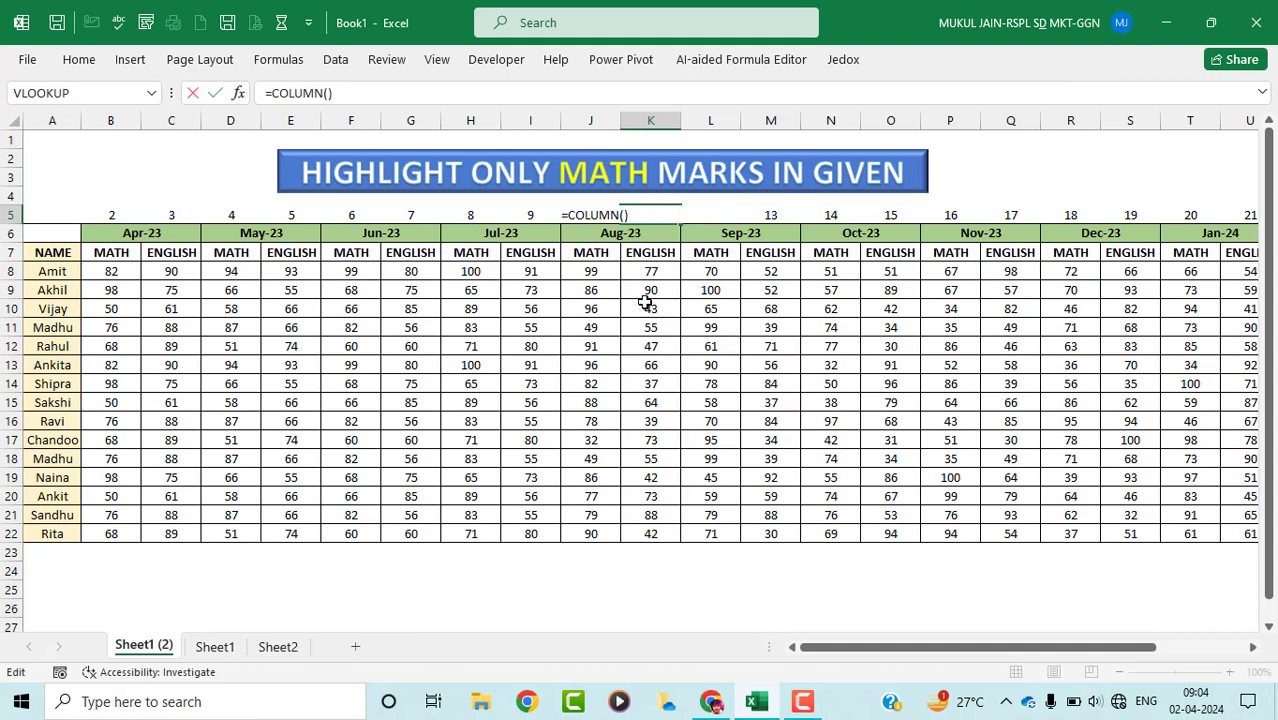
key("Escape")
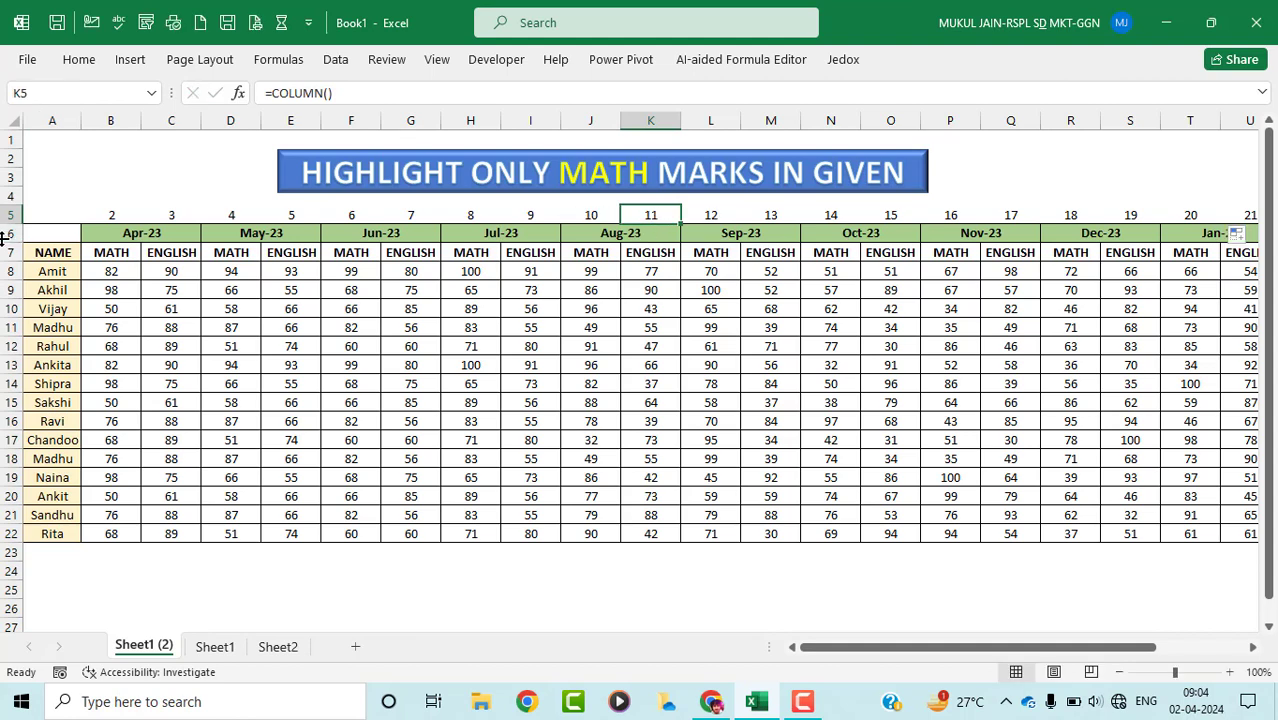
left_click(6, 232)
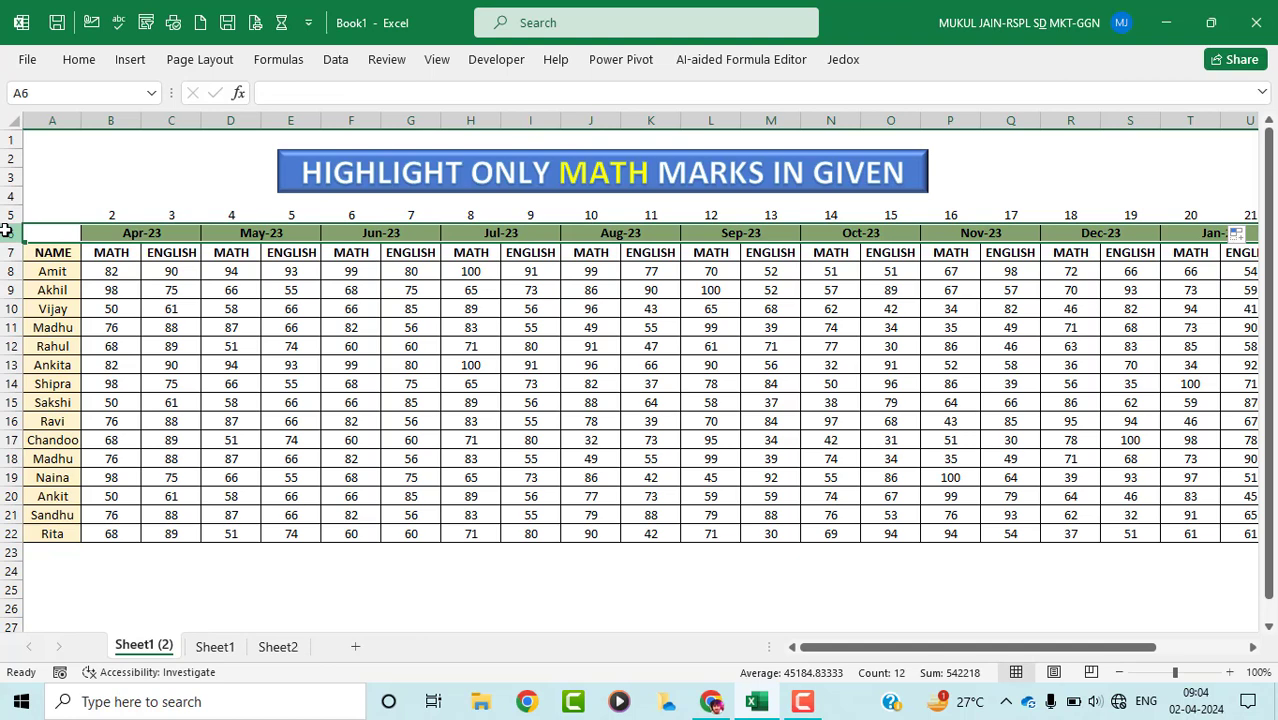
Step: Insert a blank row 6 and enter =ISEVEN(B5) in B6, returning TRUE
key("ctrl+shift+plus")
left_click(106, 232)
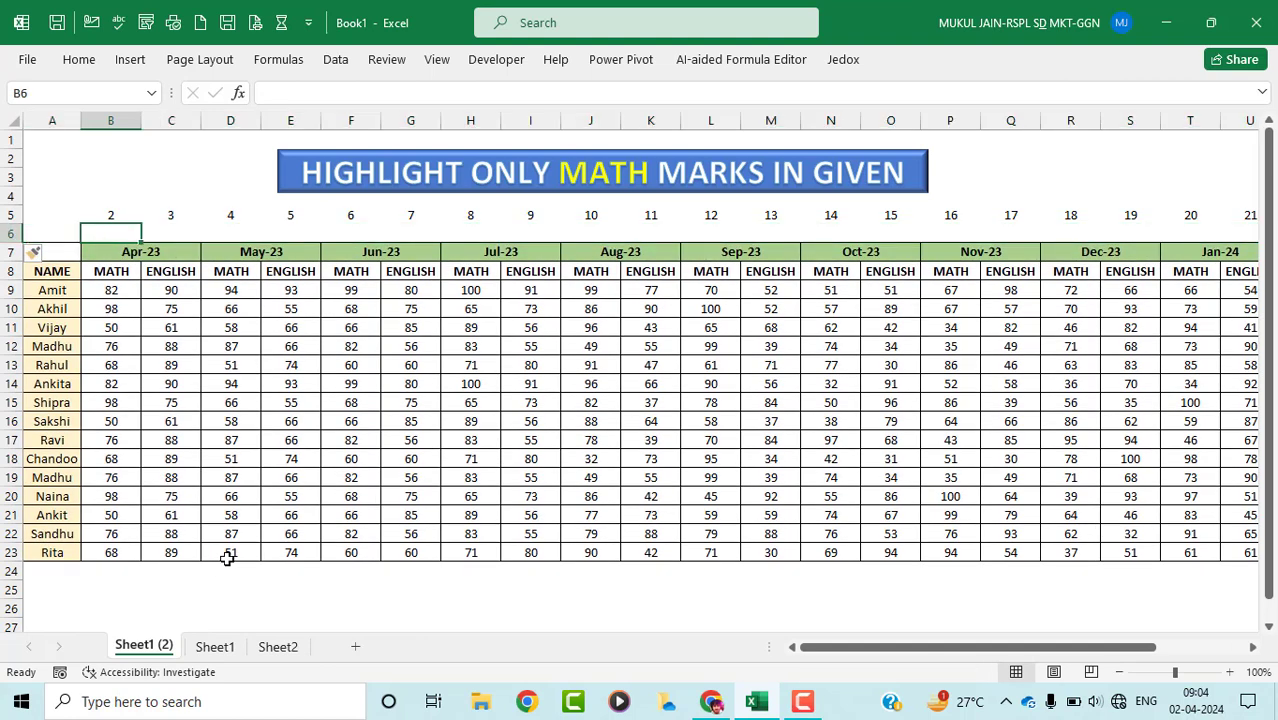
type("=")
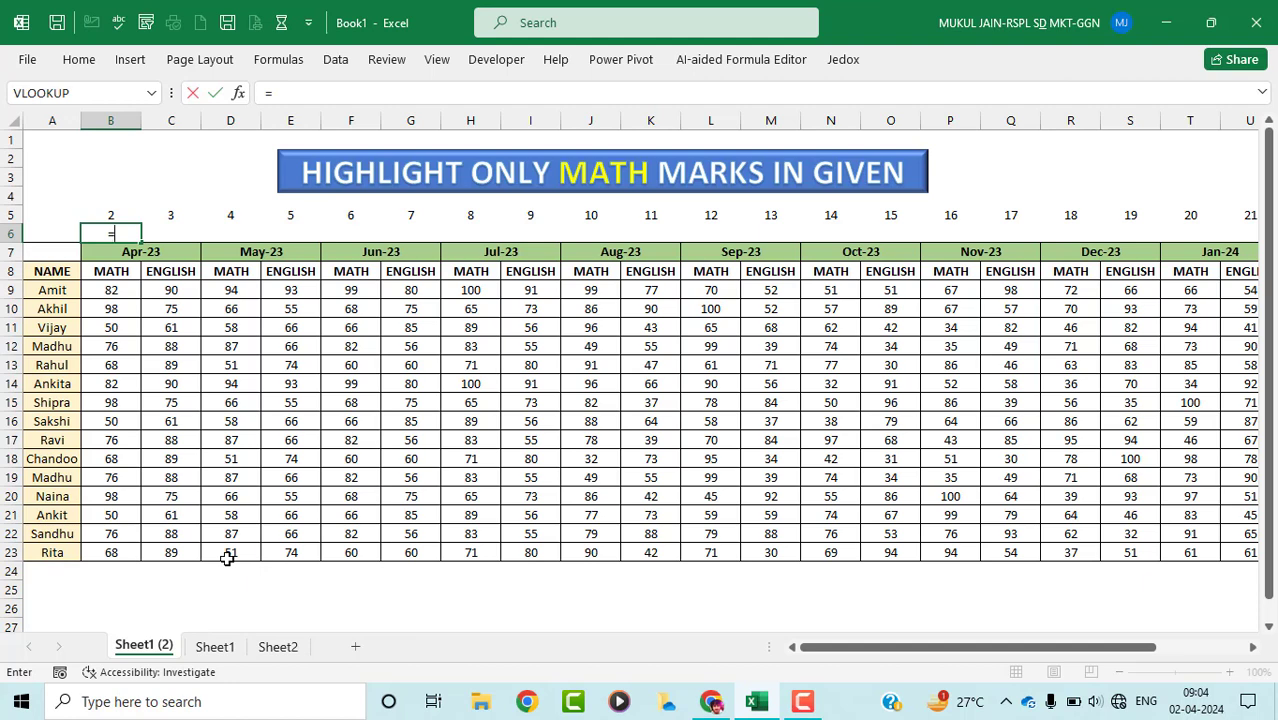
type("ISEV")
key("Tab")
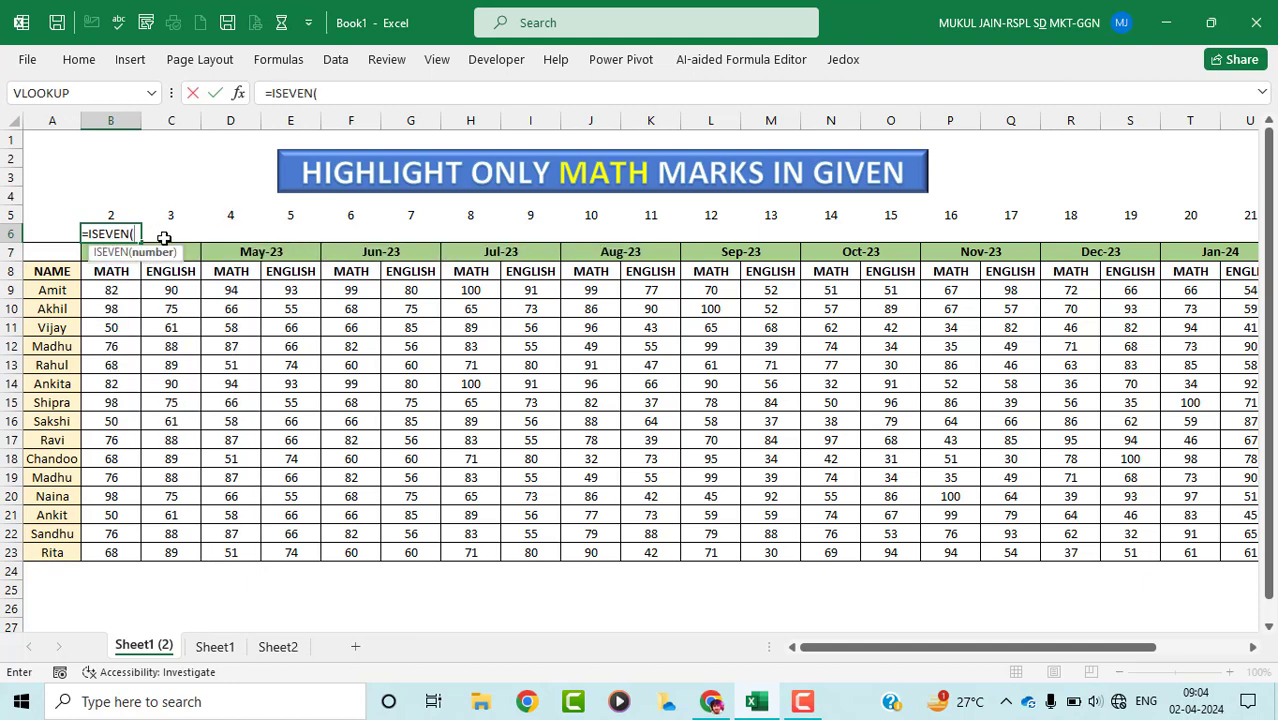
left_click(118, 216)
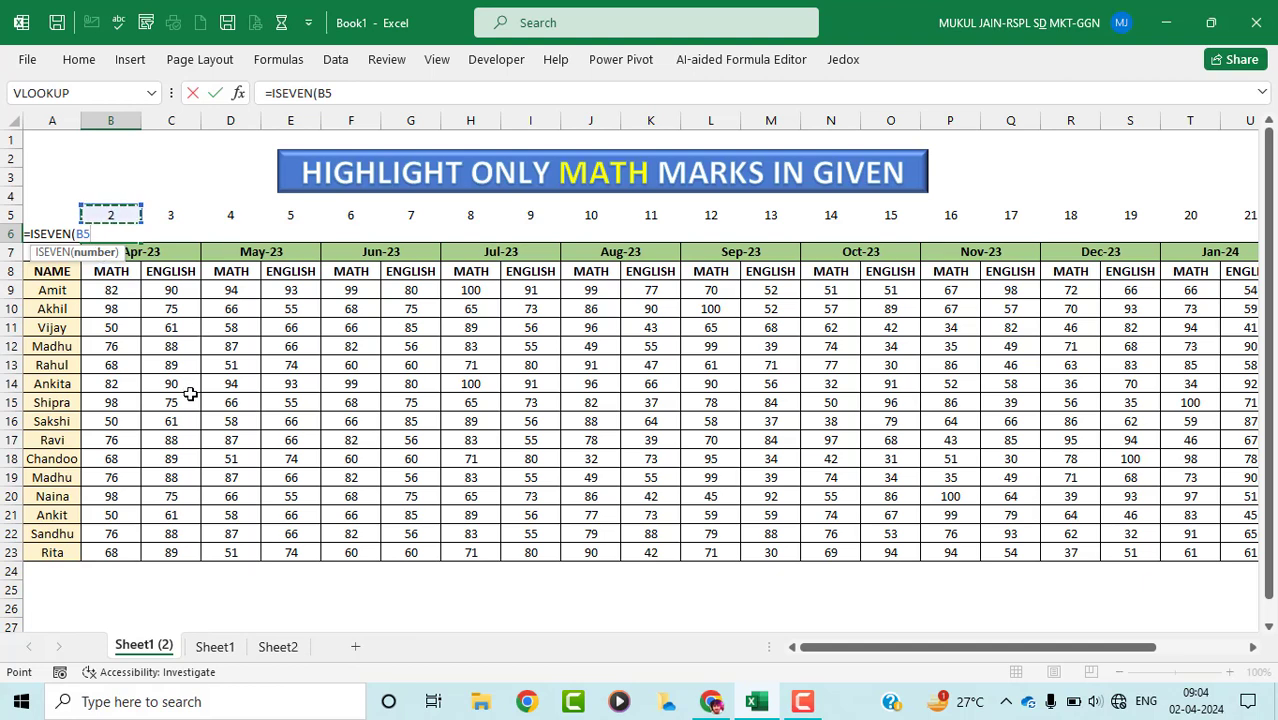
type(")")
key("Return")
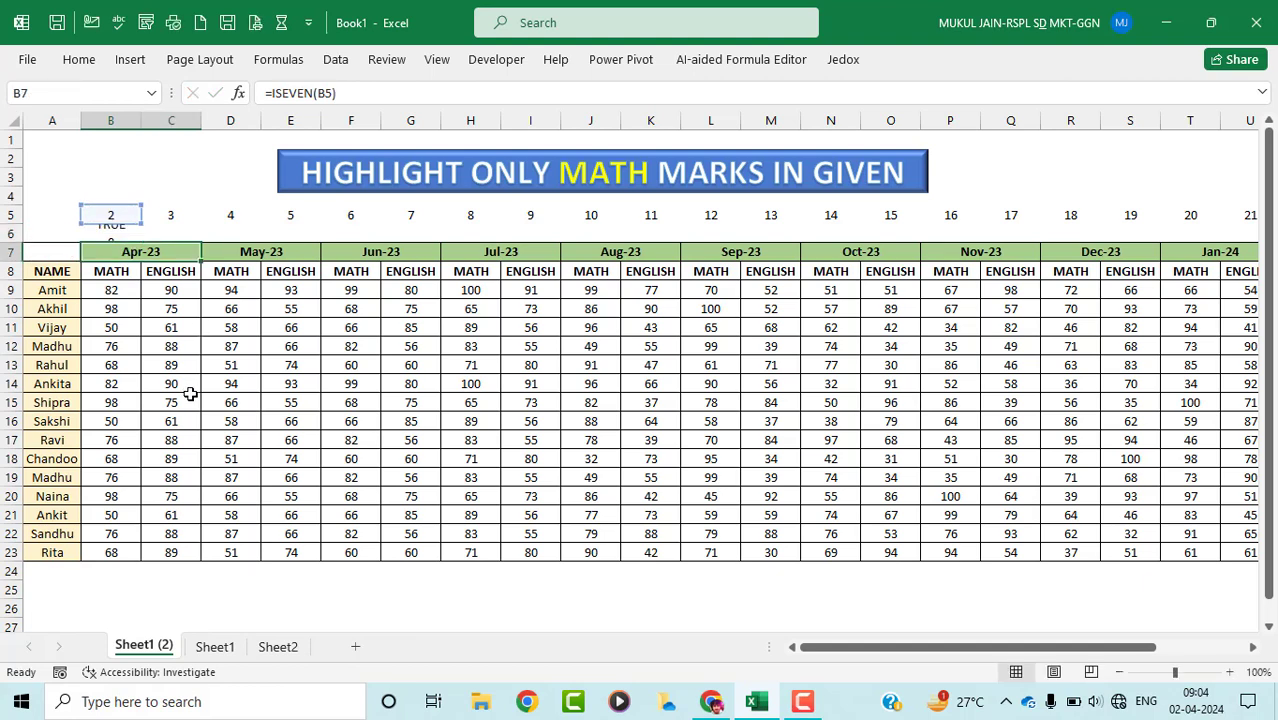
Step: Copy the B6 ISEVEN formula across the whole of row 6
left_click(118, 234)
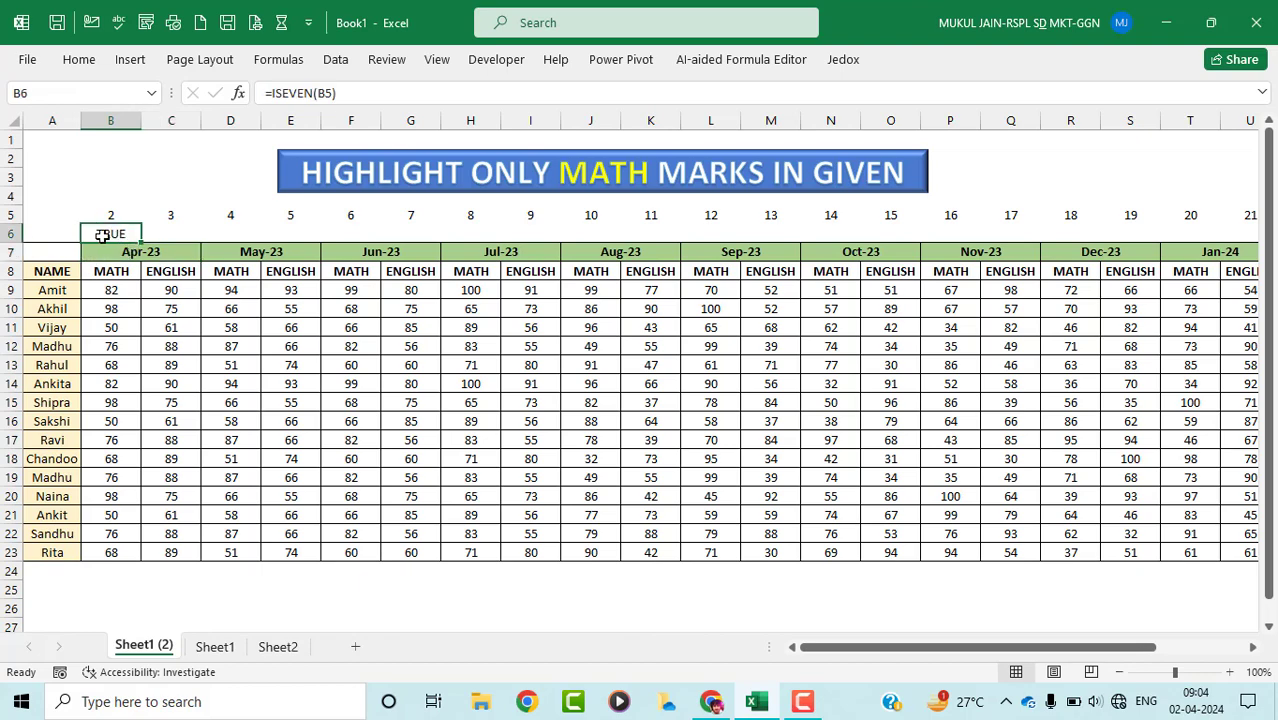
left_click_drag(141, 242, 1218, 238)
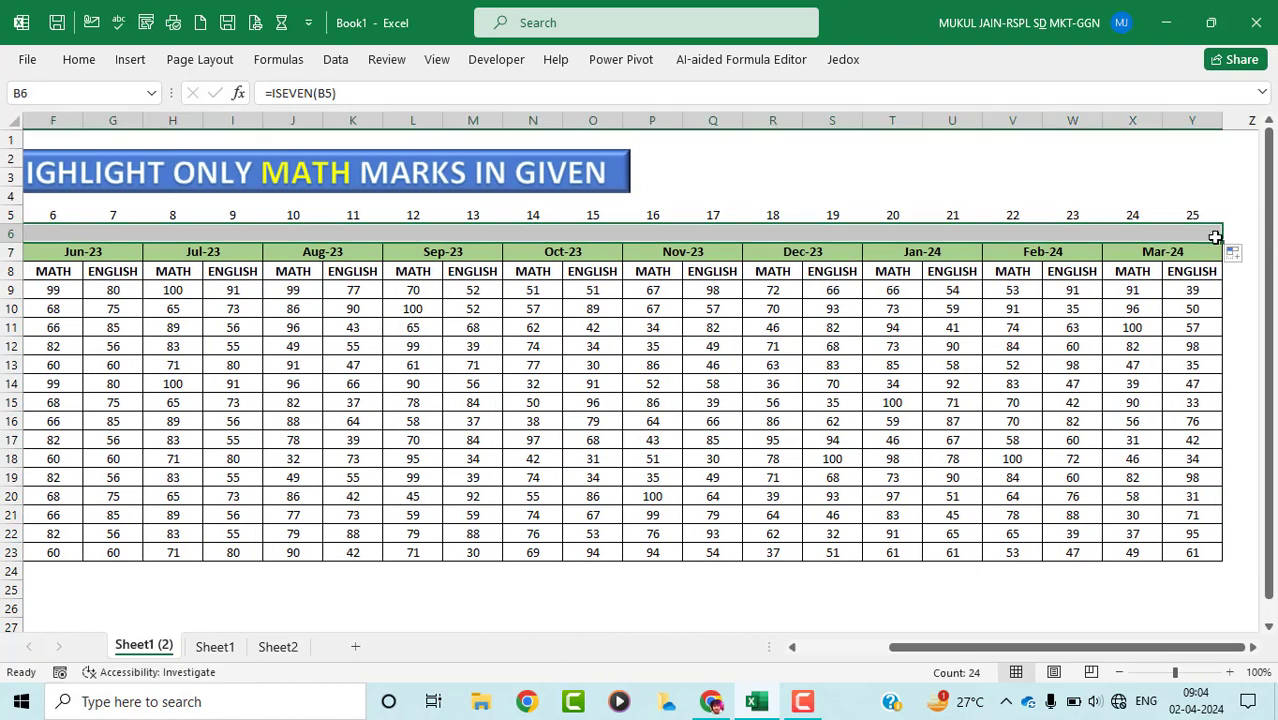
scroll(905, 337, "left", 4)
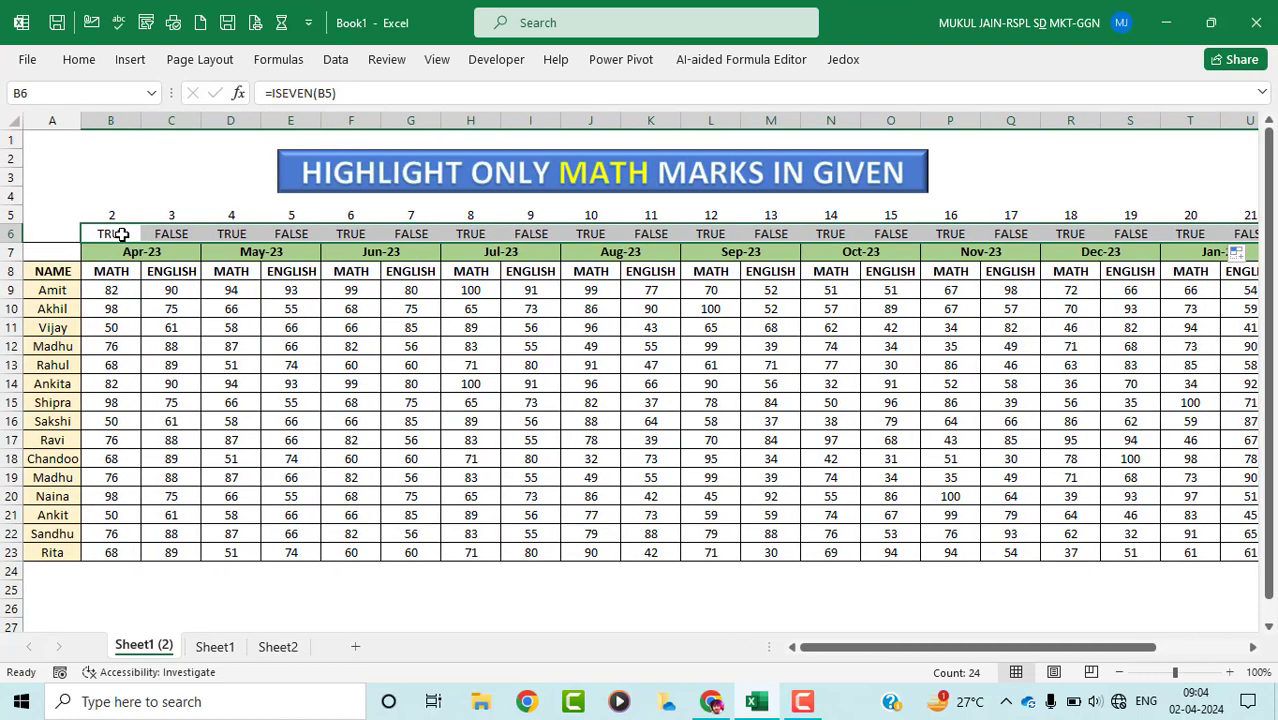
left_click(114, 234)
Step: Compare columns B, C, D and F to confirm TRUE over MATH and FALSE over ENGLISH
left_click(111, 121)
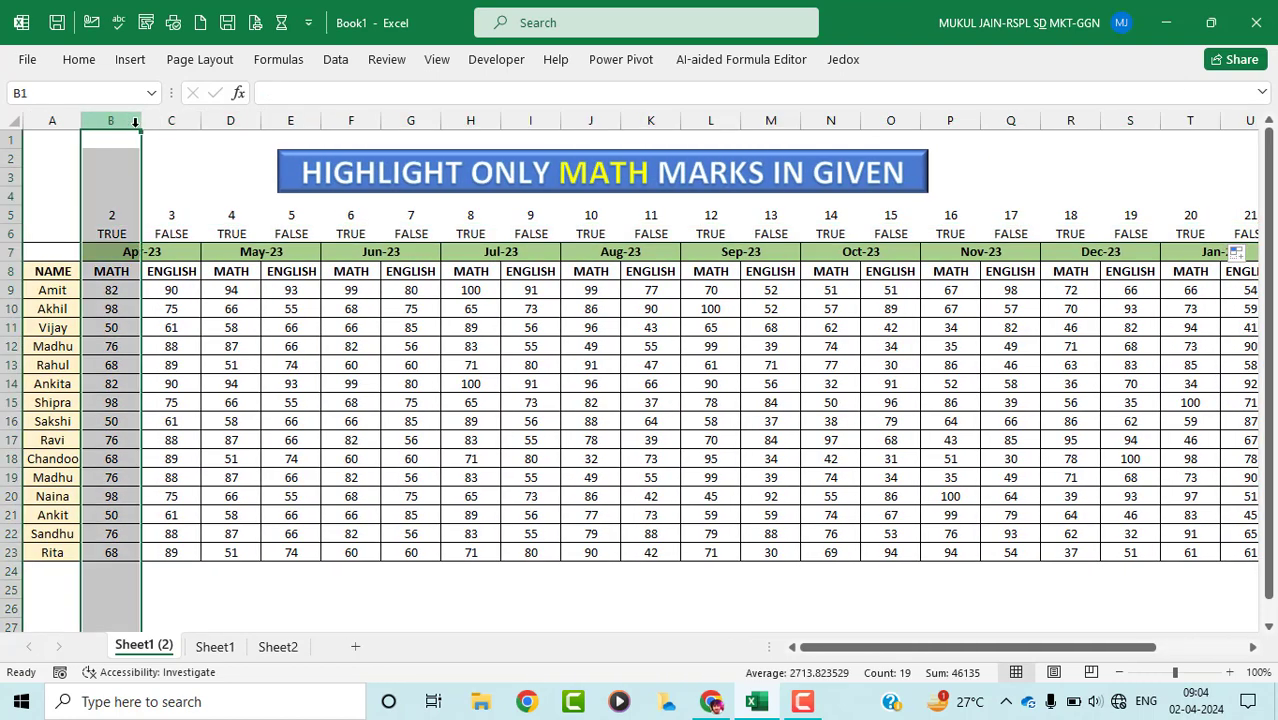
left_click(171, 121)
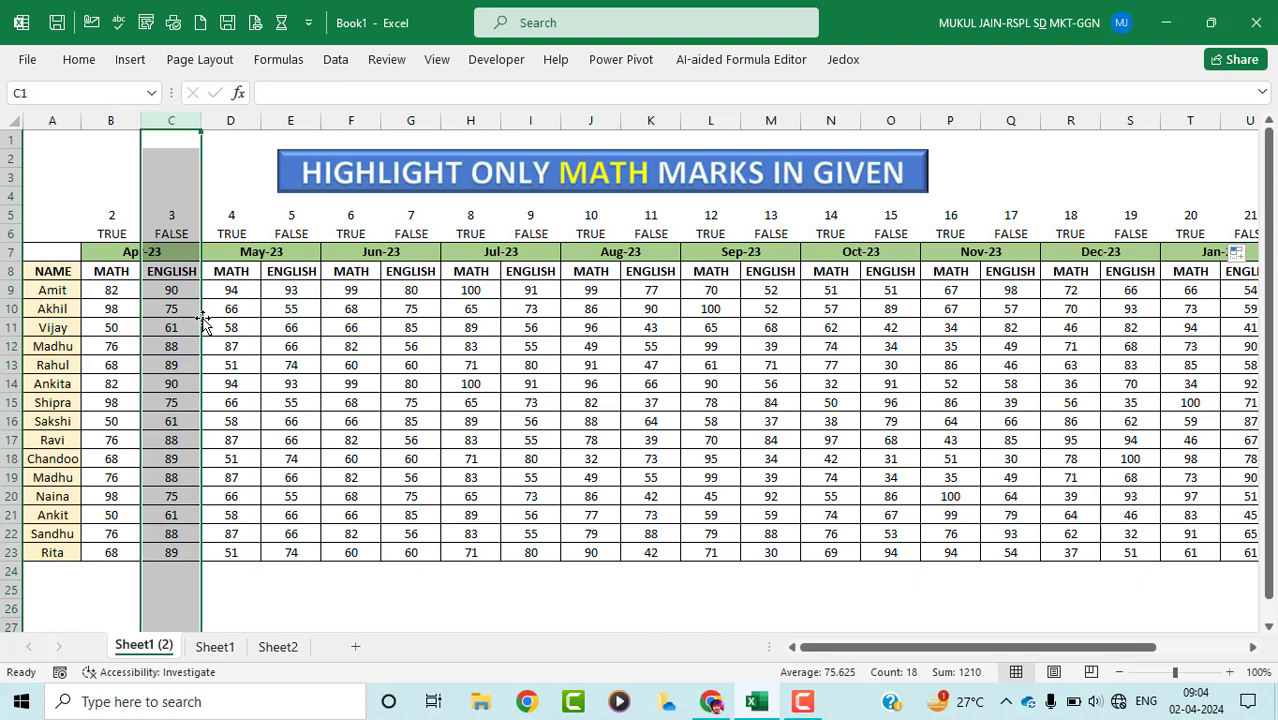
left_click(117, 234)
left_click(111, 121)
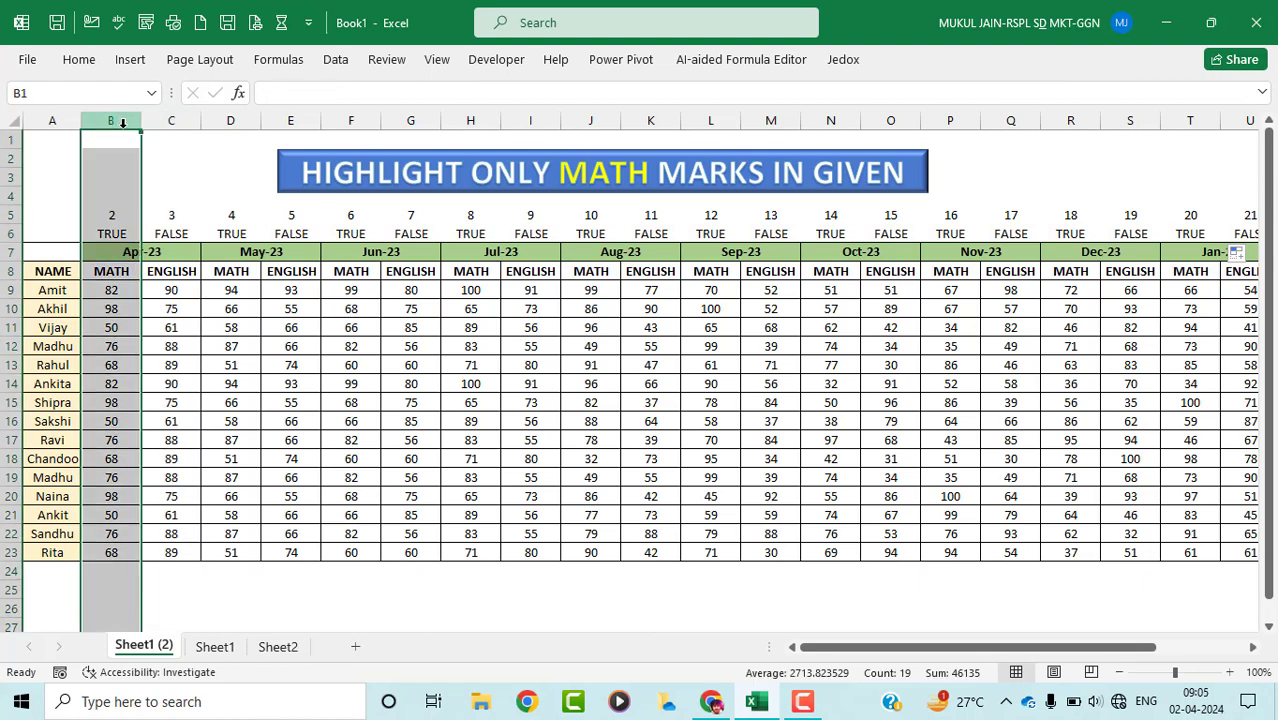
left_click(174, 120)
left_click(178, 234)
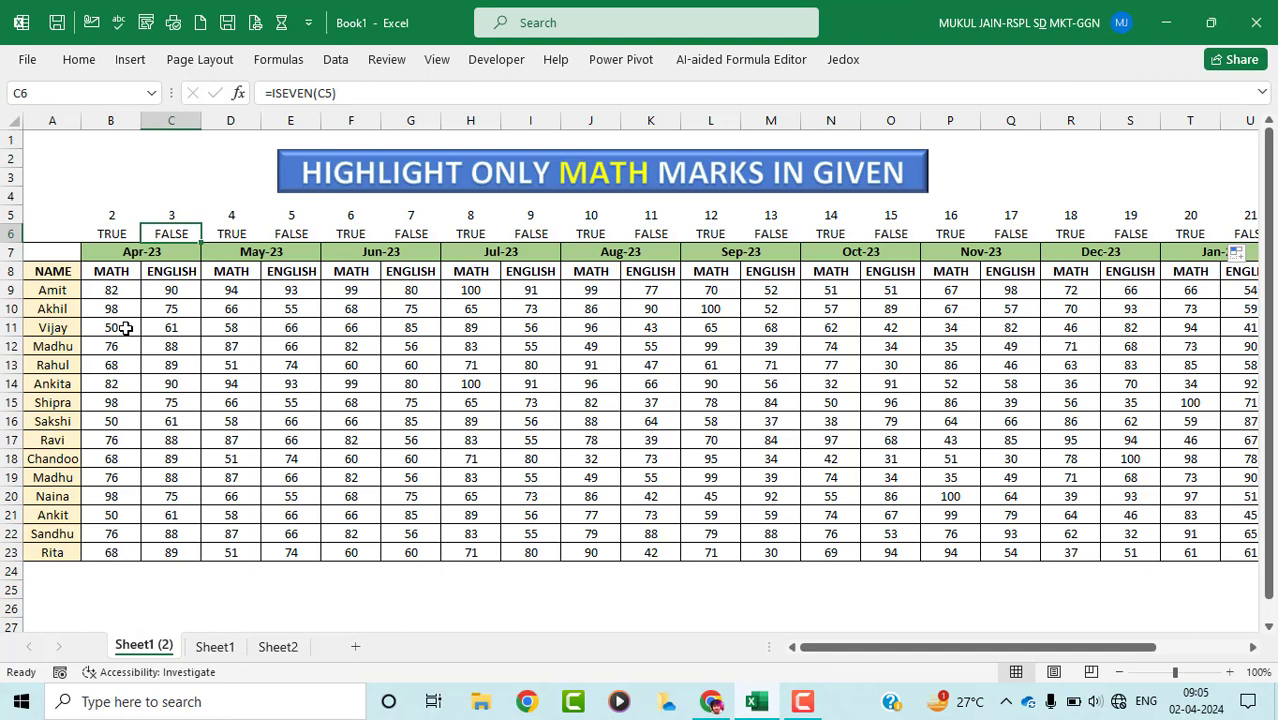
left_click(111, 121)
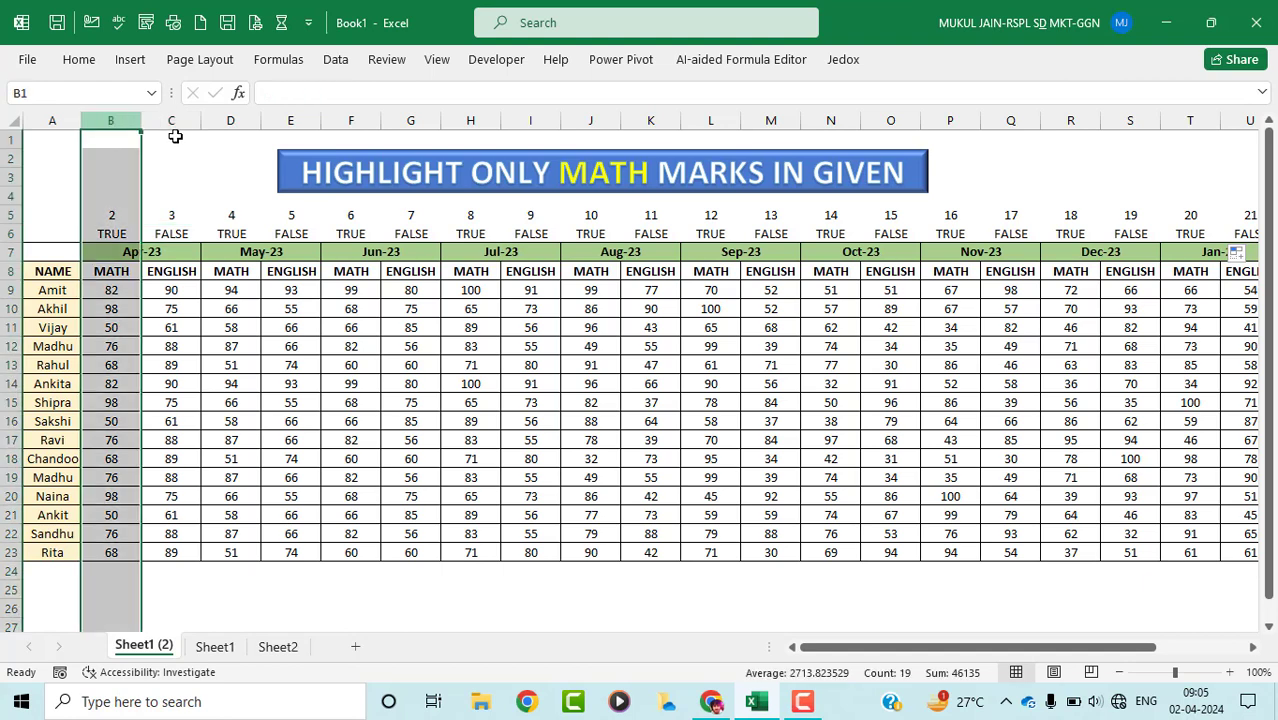
left_click(231, 121)
left_click(351, 121)
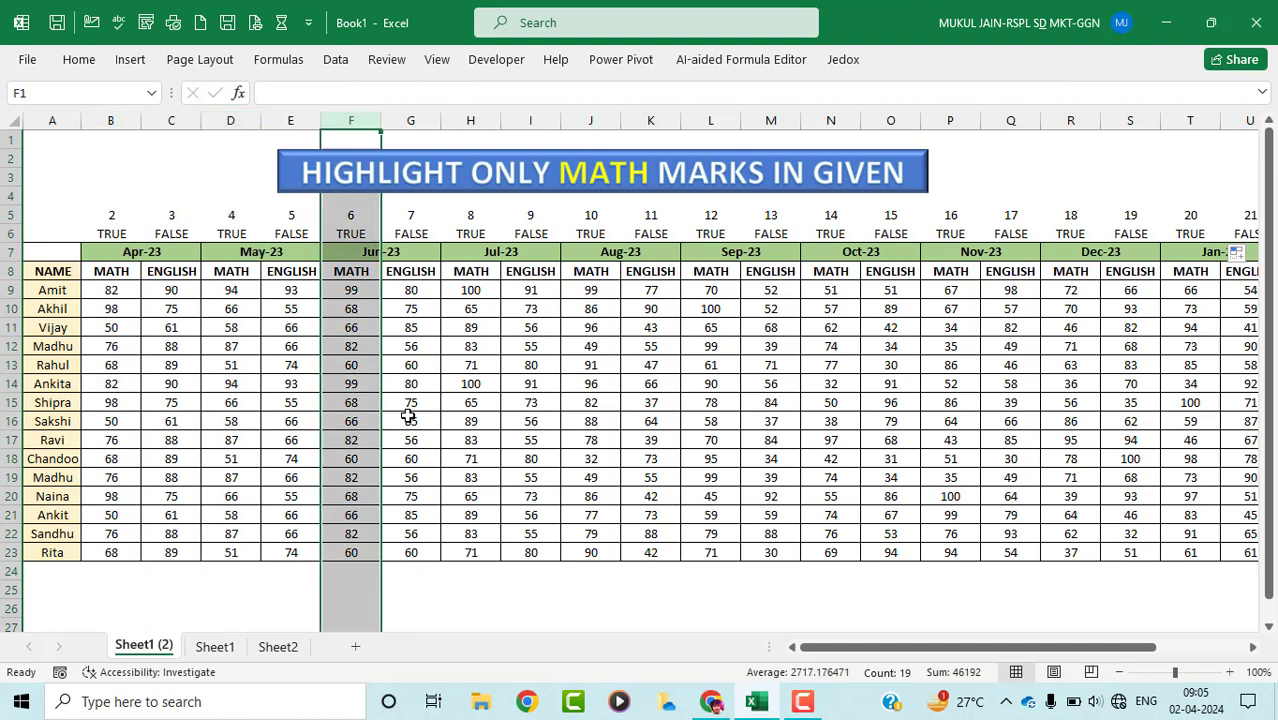
Step: Change B6 to =ISEVEN(COLUMN()) using COLUMN() copied from B5, then delete B5
left_click(111, 233)
left_click(112, 215)
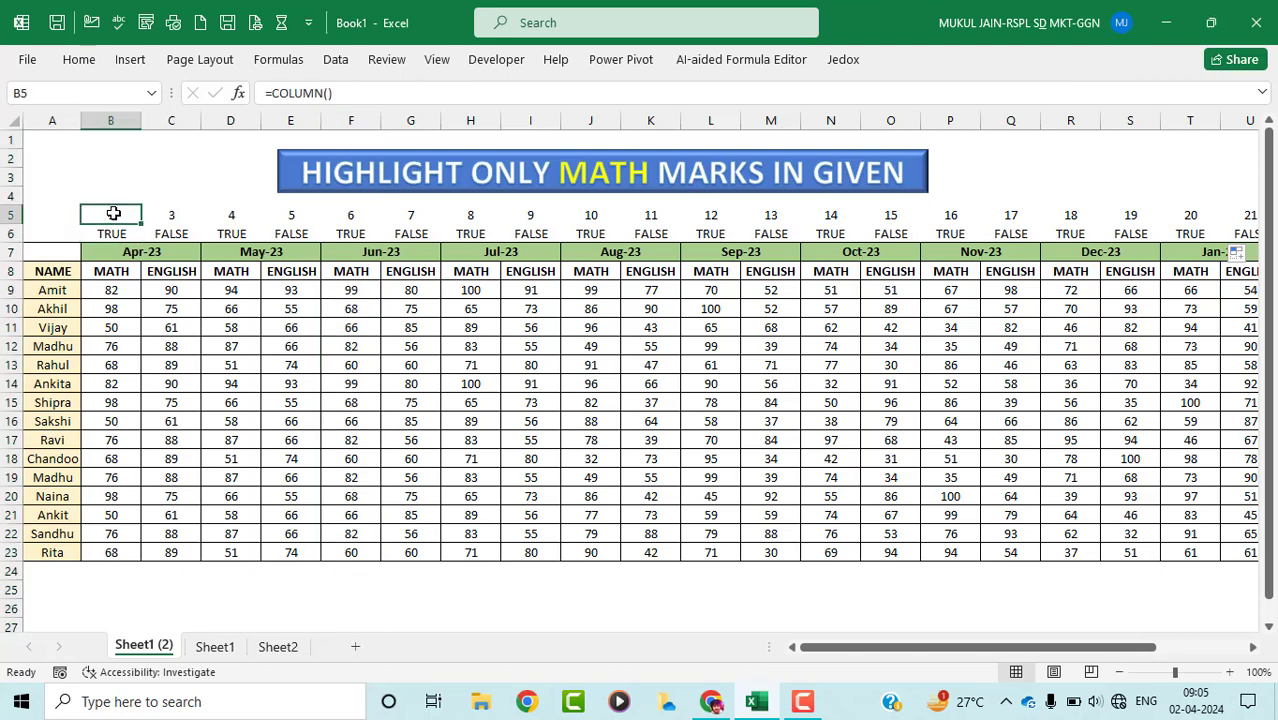
left_click_drag(331, 93, 268, 93)
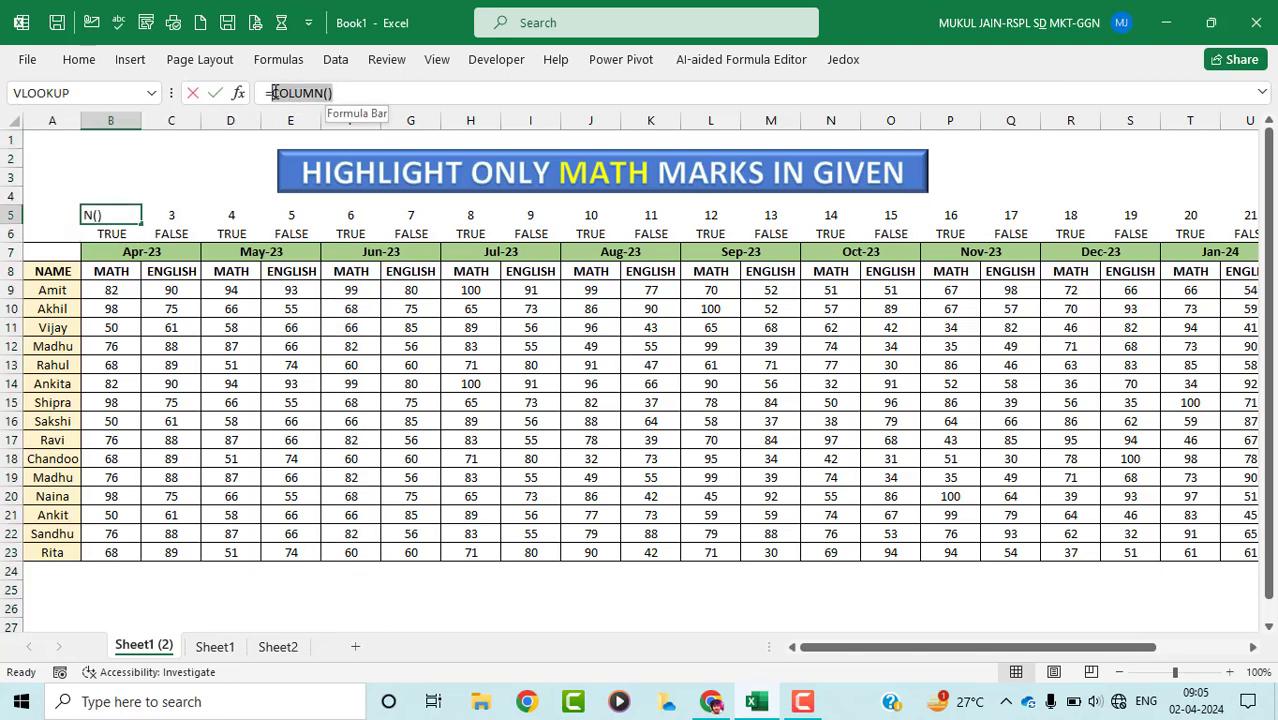
key("Escape")
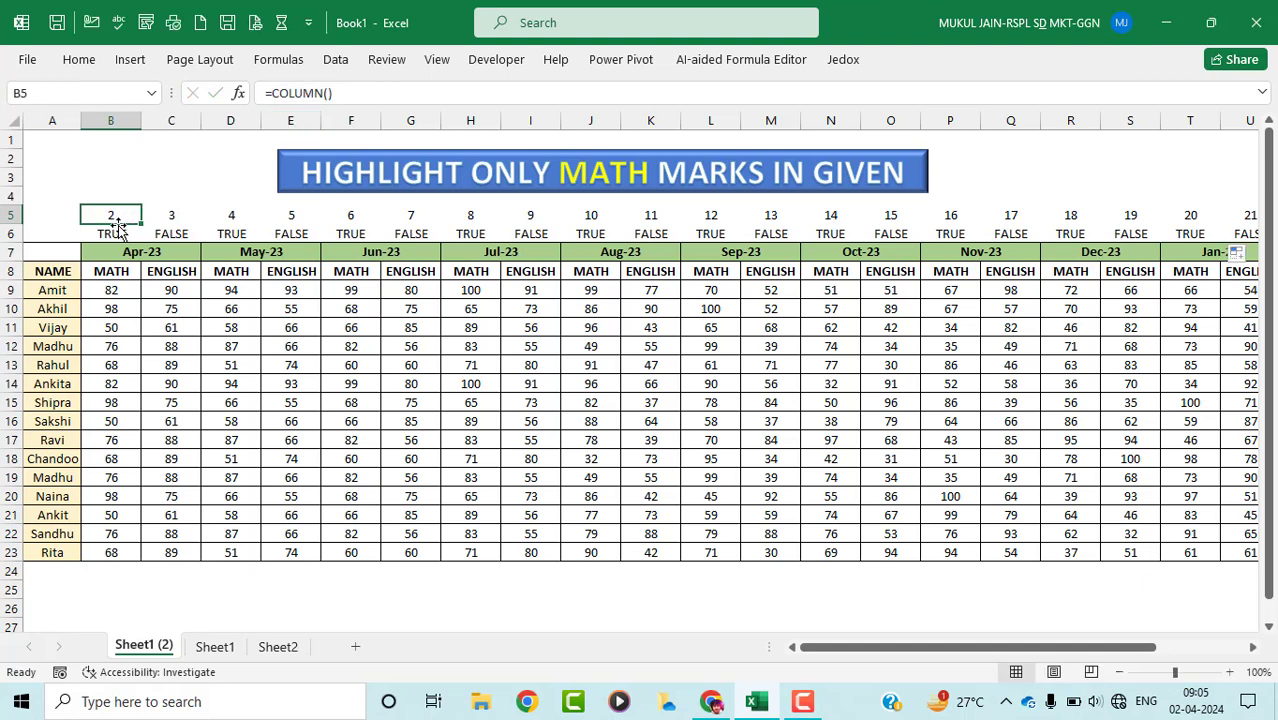
double_click(100, 233)
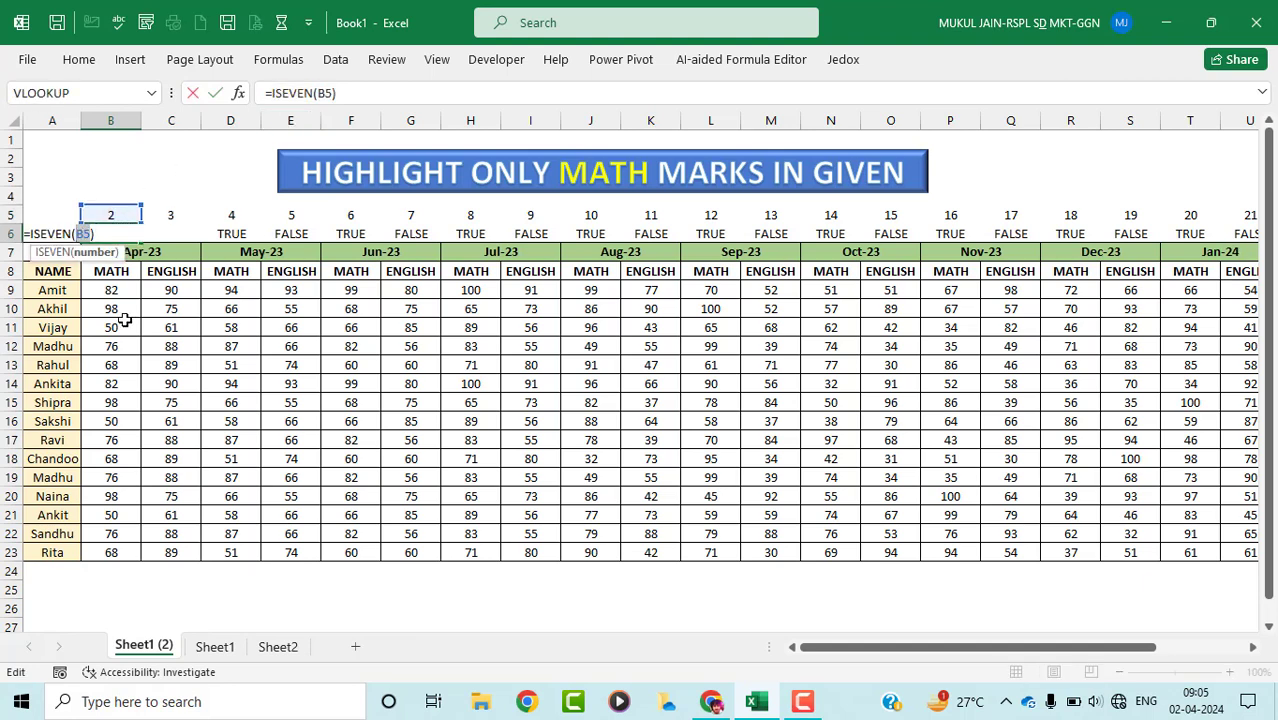
type("COLUMN()")
key("Return")
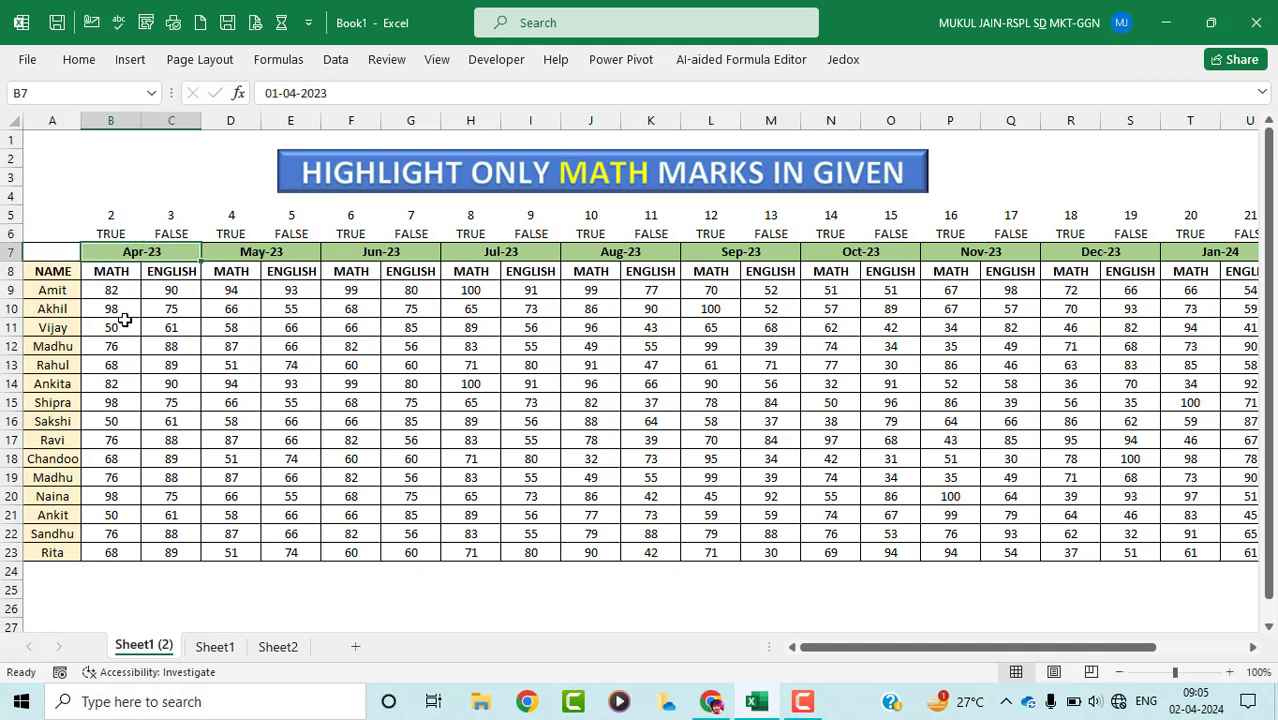
left_click(127, 236)
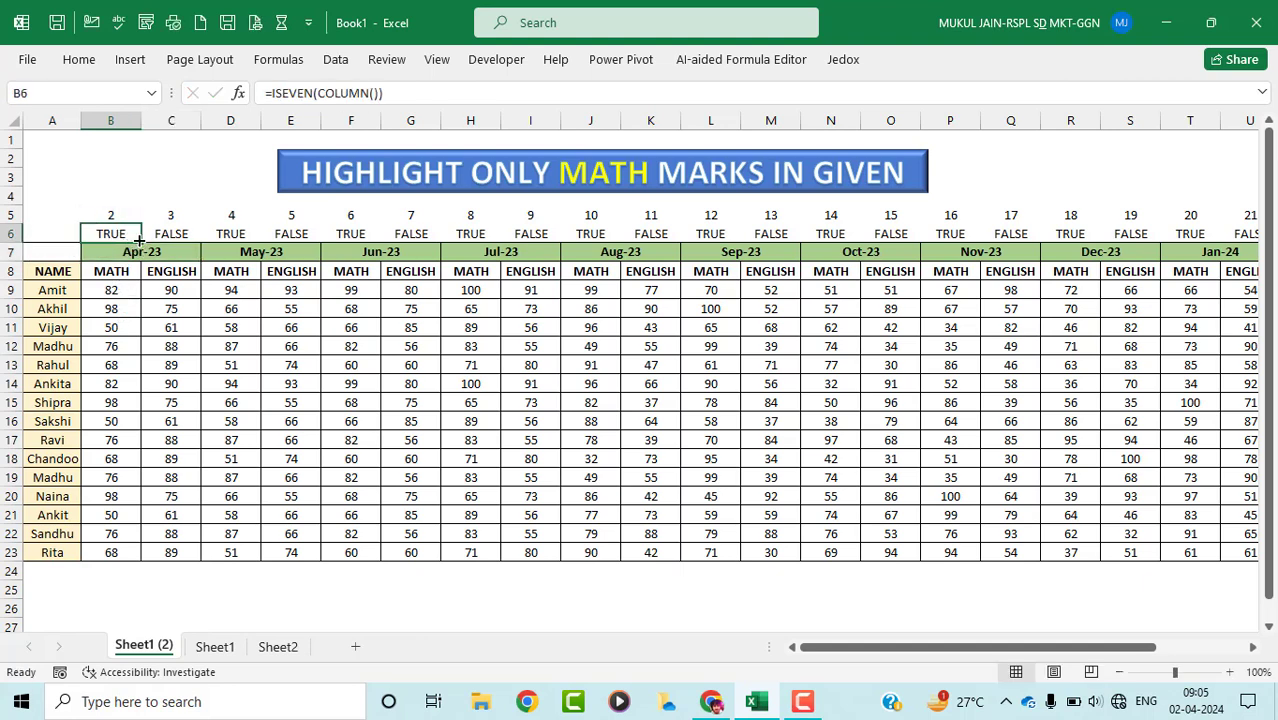
left_click(122, 215)
key("Delete")
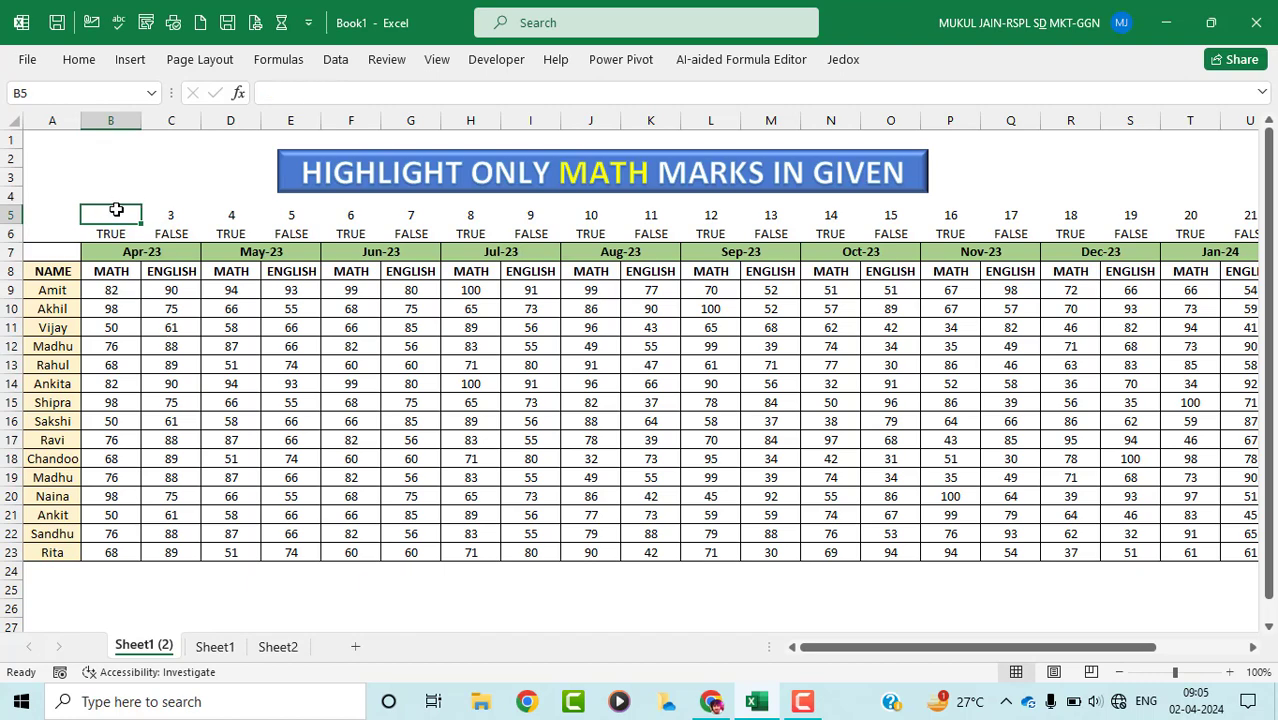
Step: Clear the leftover column numbers from row 5
key("shift+Right")
key("ctrl+shift+Right")
key("Delete")
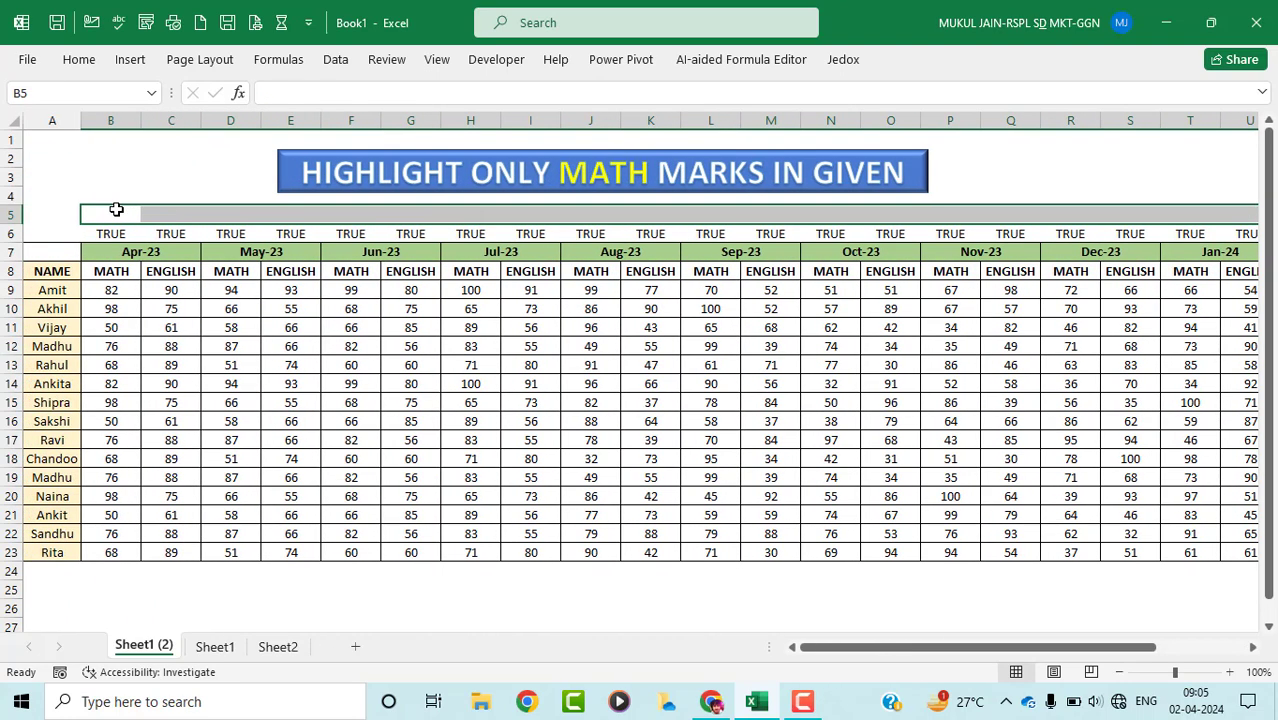
Step: Fill the B6 =ISEVEN(COLUMN()) check across row 6 to column Y
left_click(115, 233)
double_click(128, 233)
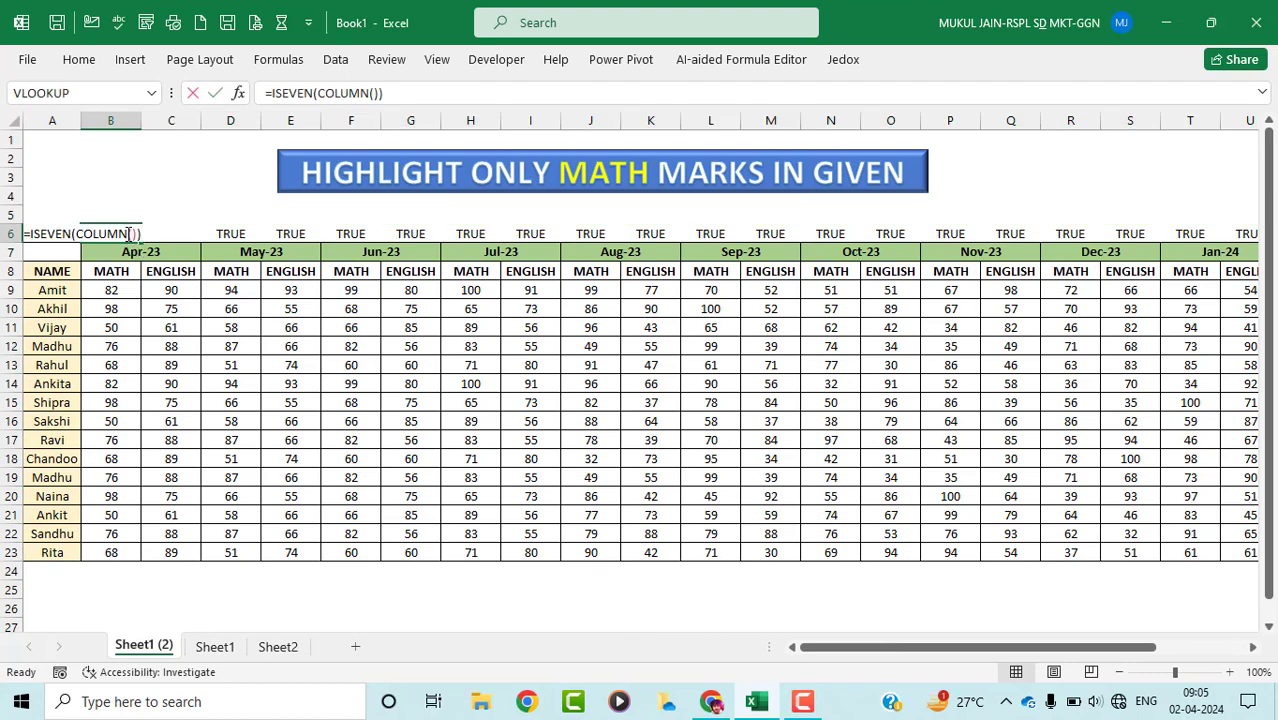
key("Escape")
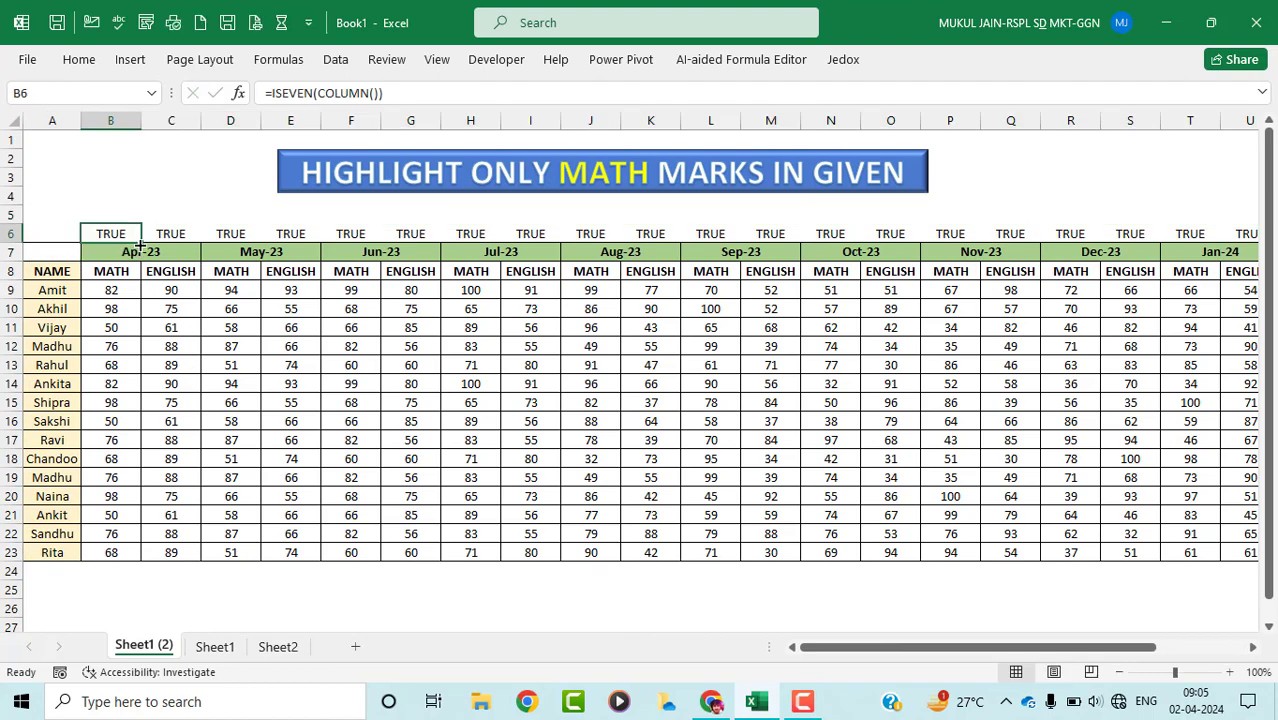
left_click_drag(140, 244, 1142, 222)
scroll(600, 400, "left", 3)
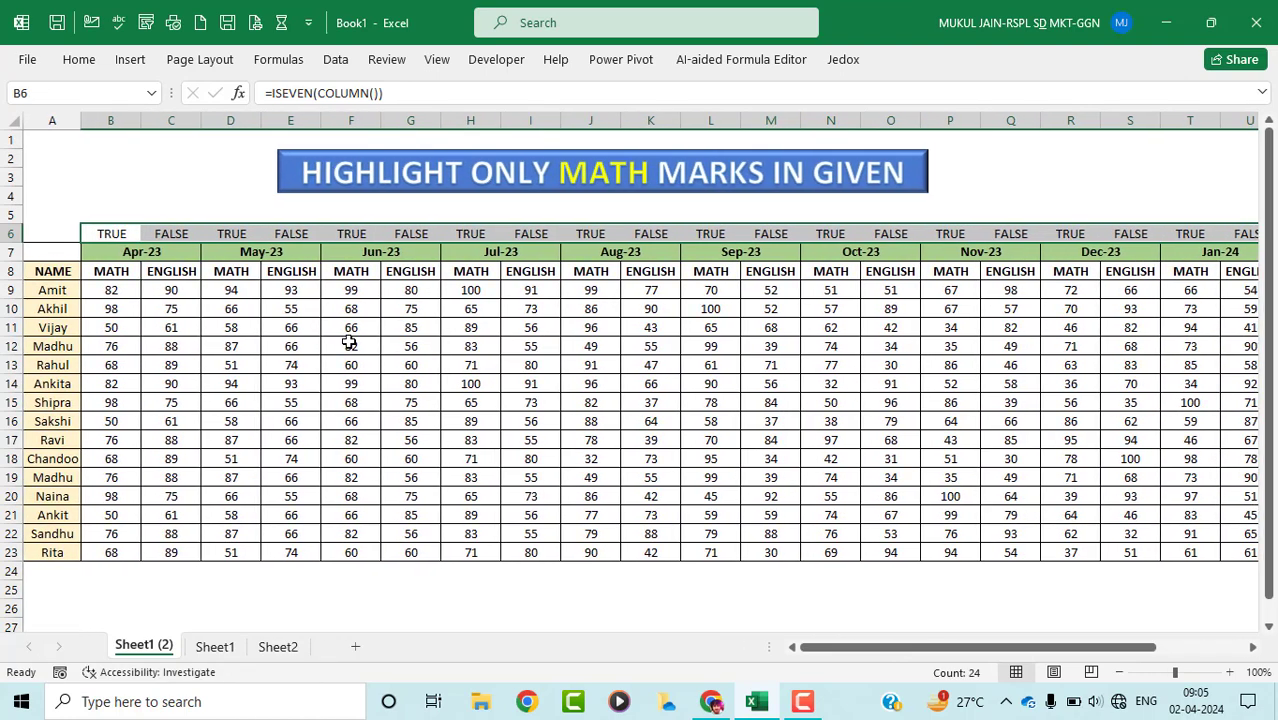
Step: Copy the =ISEVEN(COLUMN()) formula text from cell B6
left_click(121, 234)
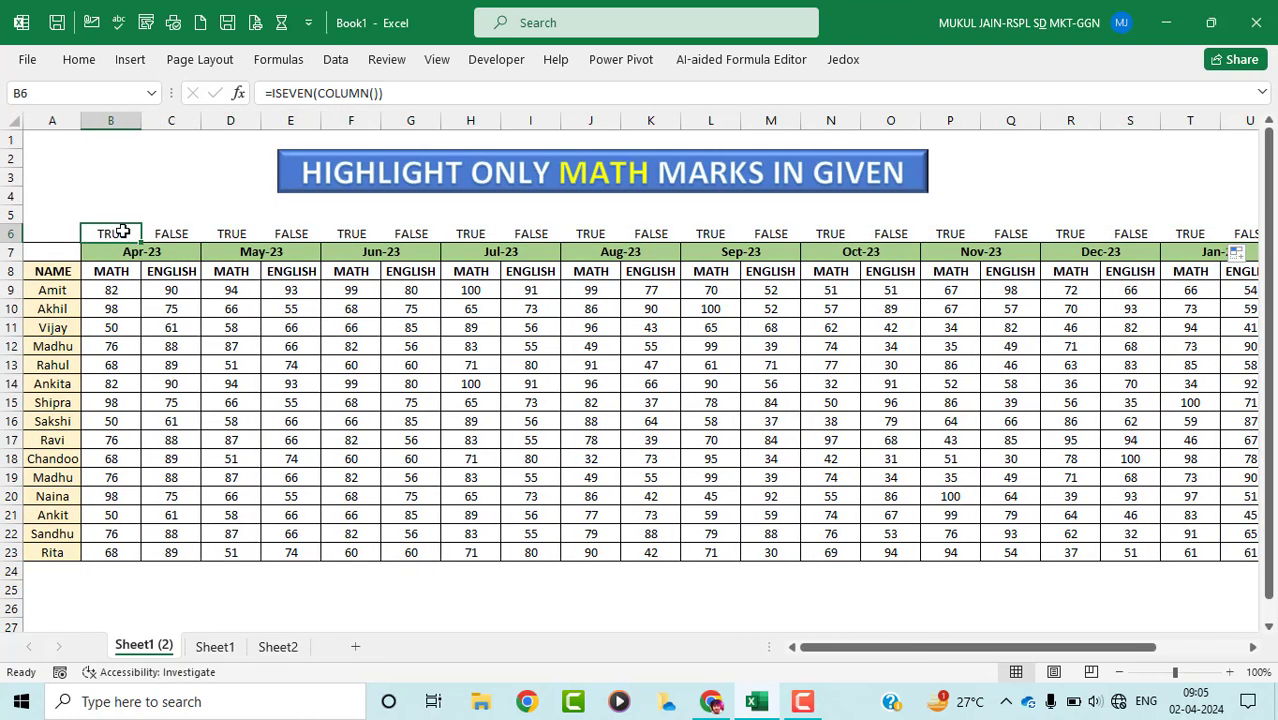
left_click_drag(390, 92, 262, 104)
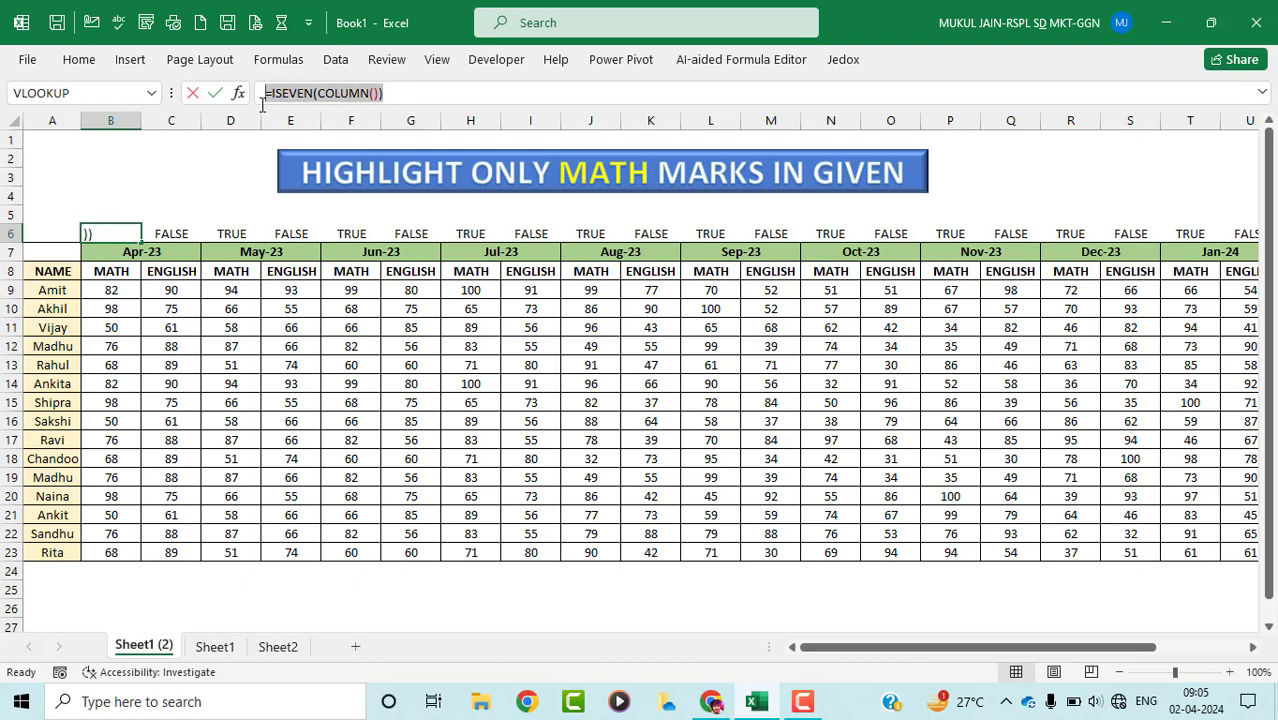
key("ctrl+c")
key("Escape")
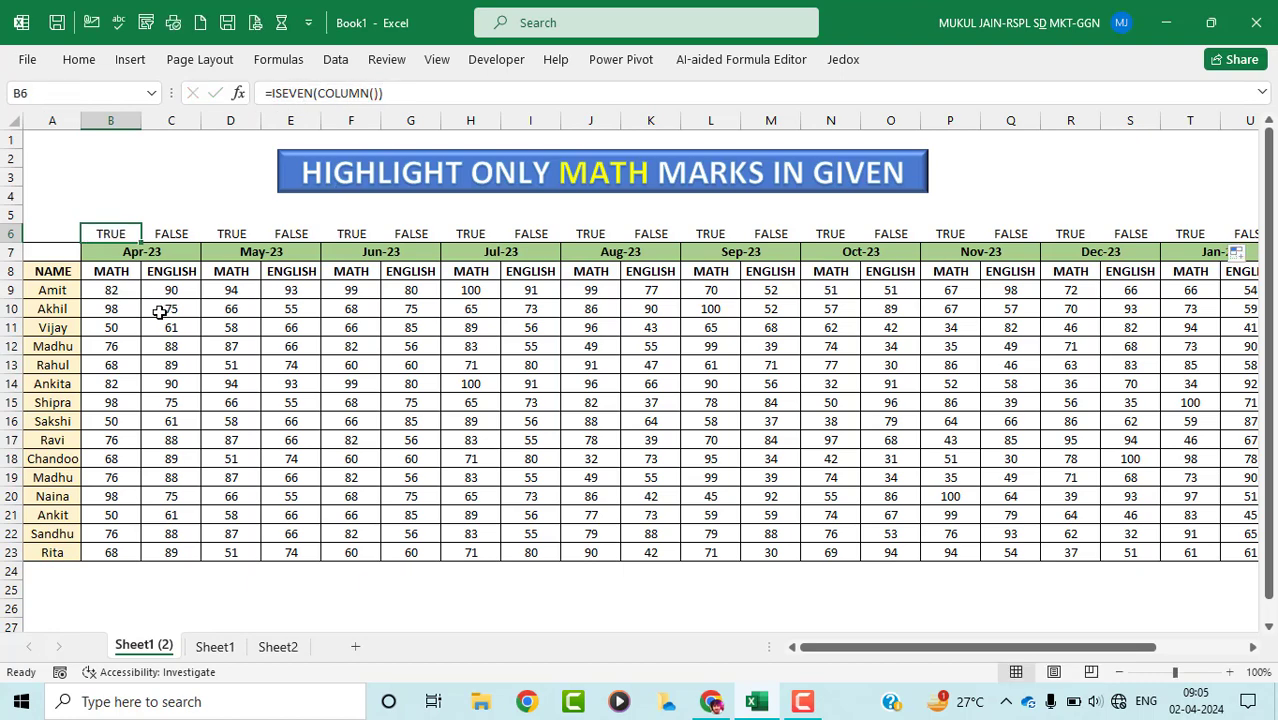
Step: Select the marks table B8:Y23 and start a new formula-based conditional formatting rule
left_click_drag(112, 272, 170, 290)
left_click_drag(744, 500, 1126, 552)
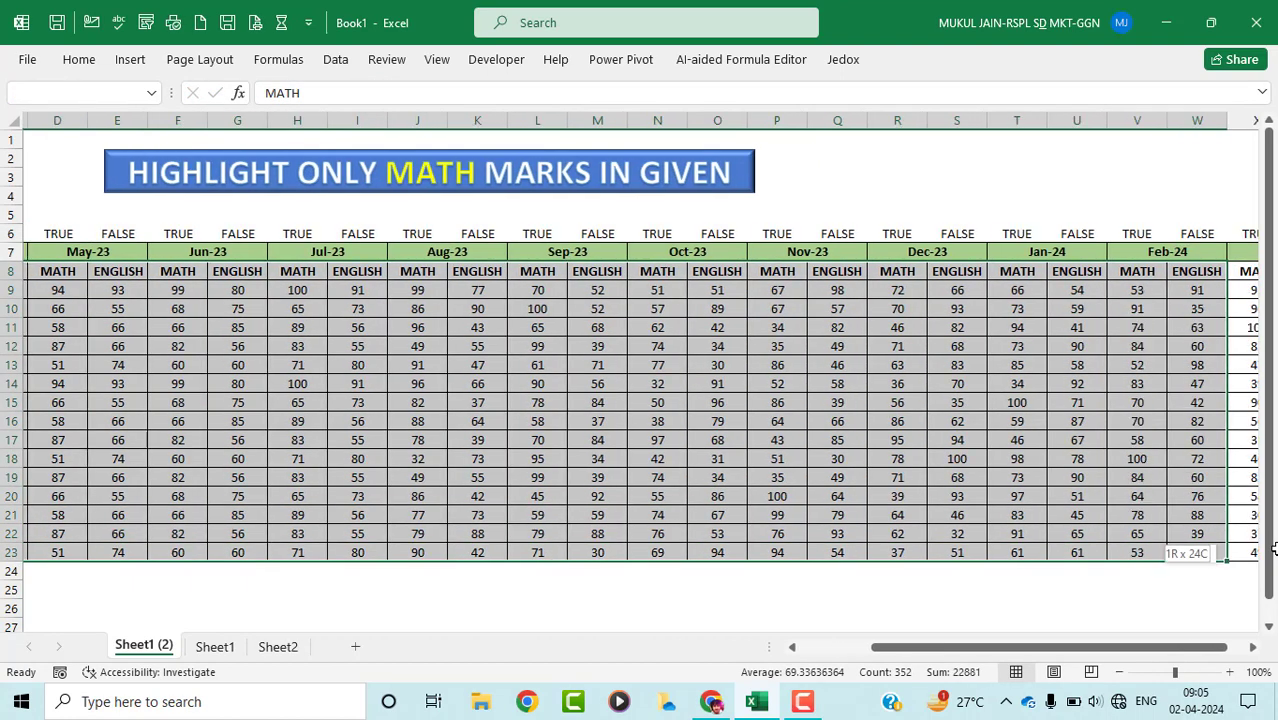
scroll(963, 551, "left", 5)
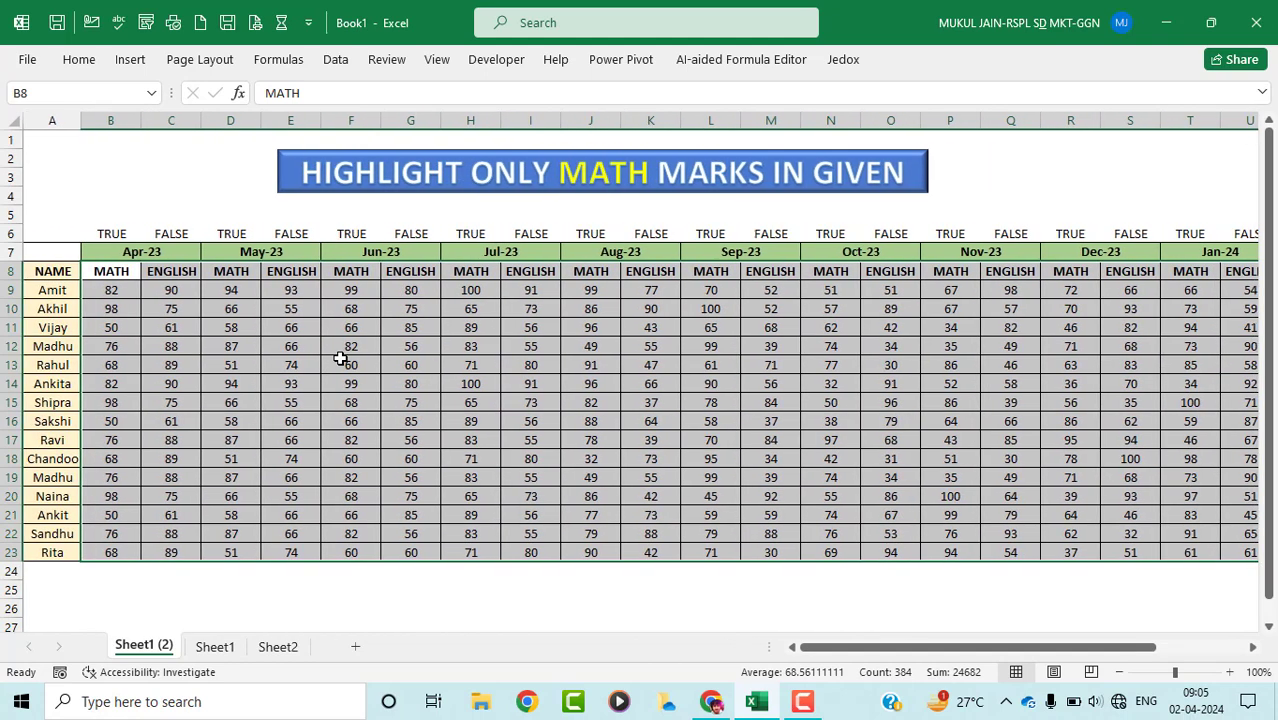
left_click(80, 62)
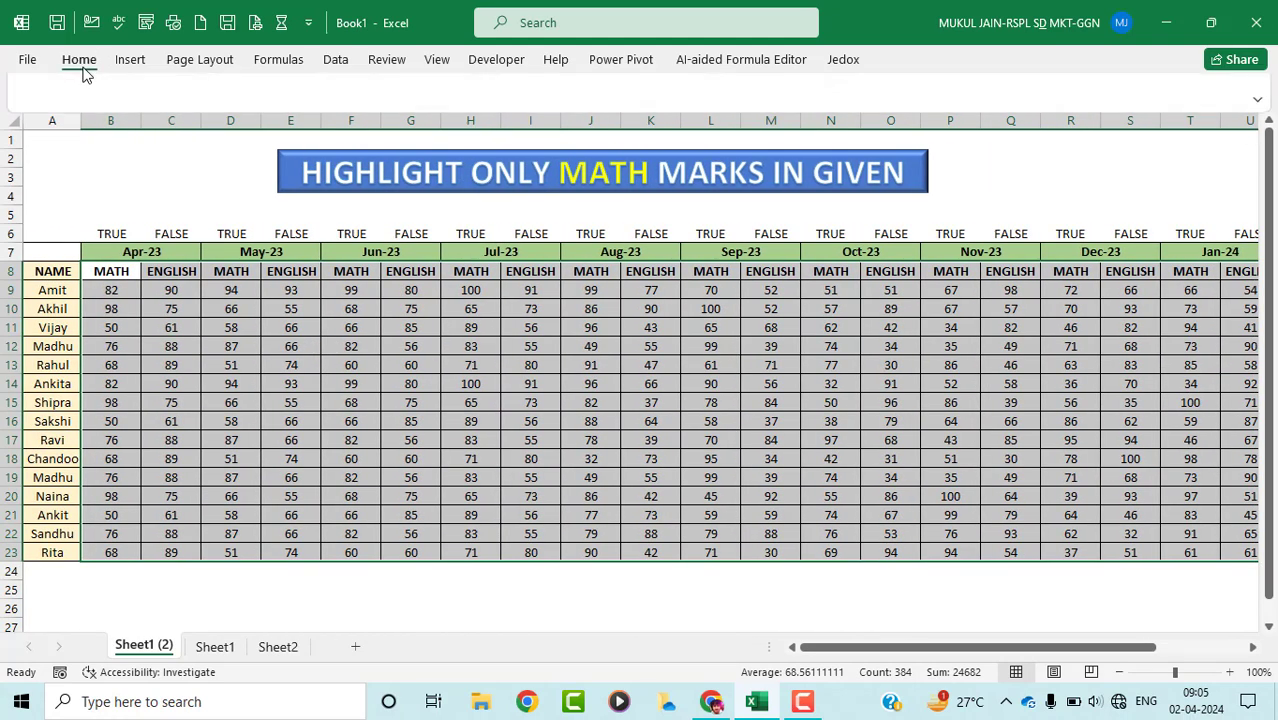
left_click(788, 128)
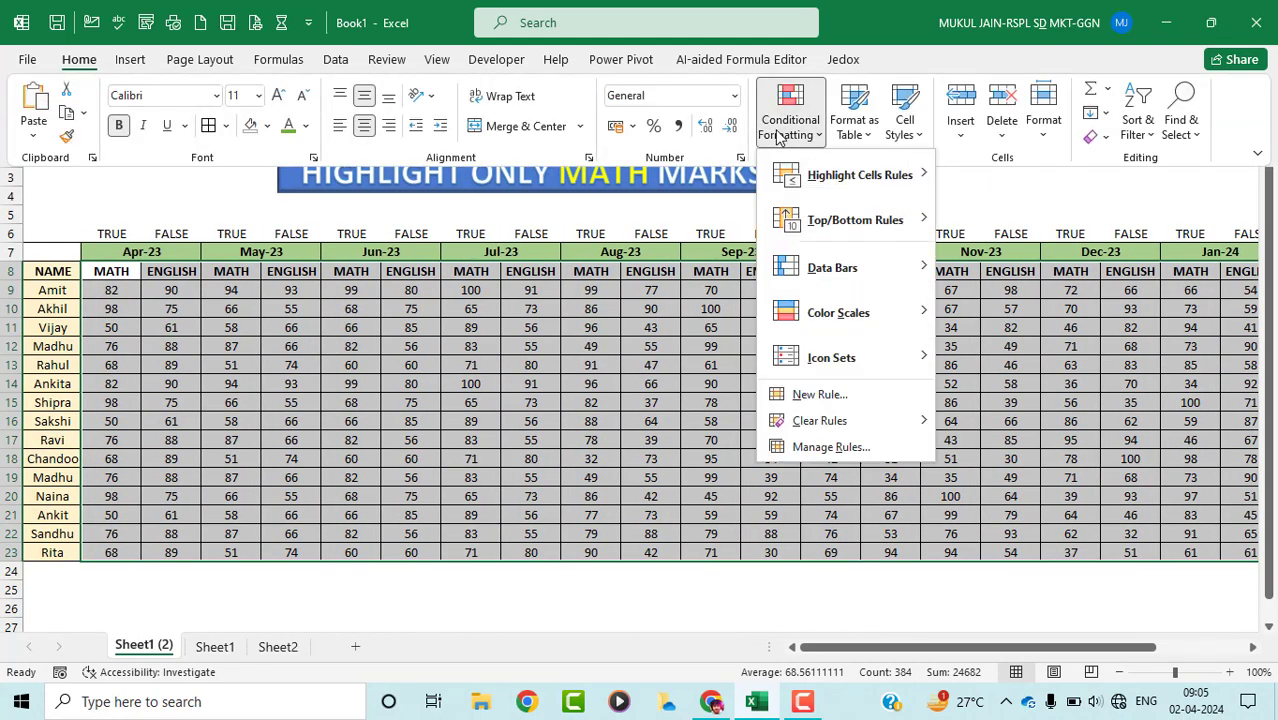
left_click(818, 395)
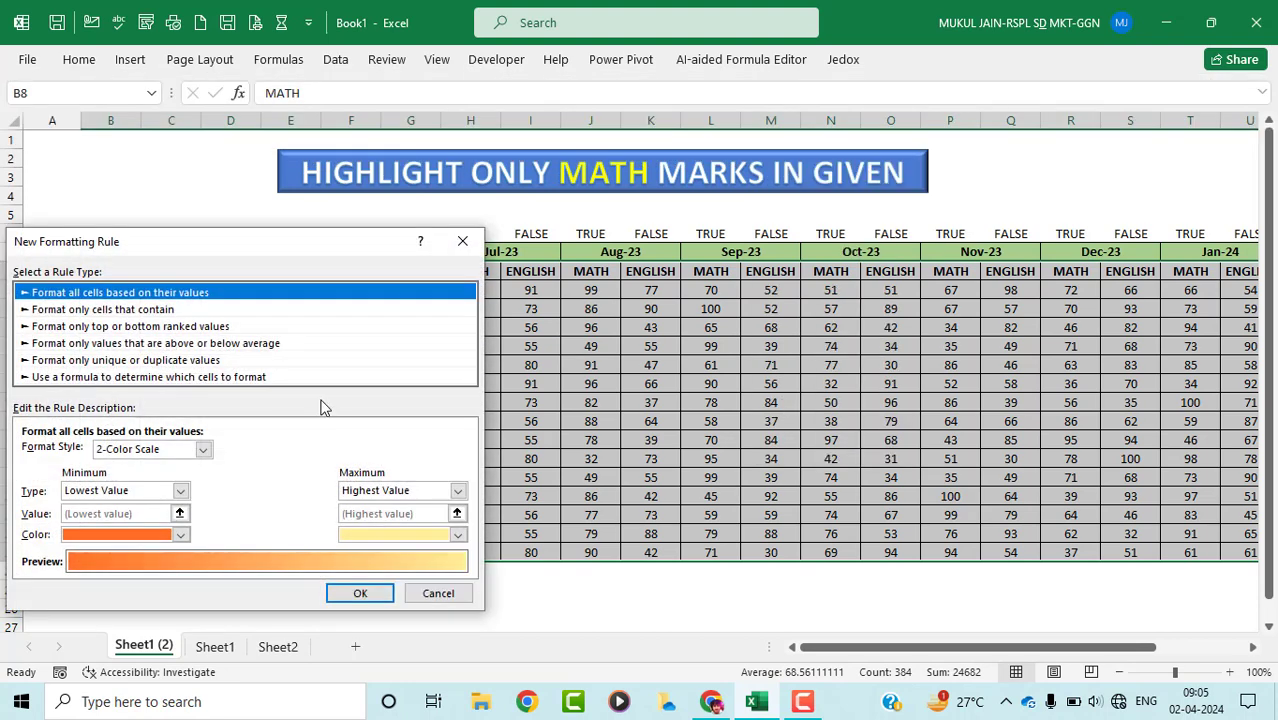
left_click(135, 378)
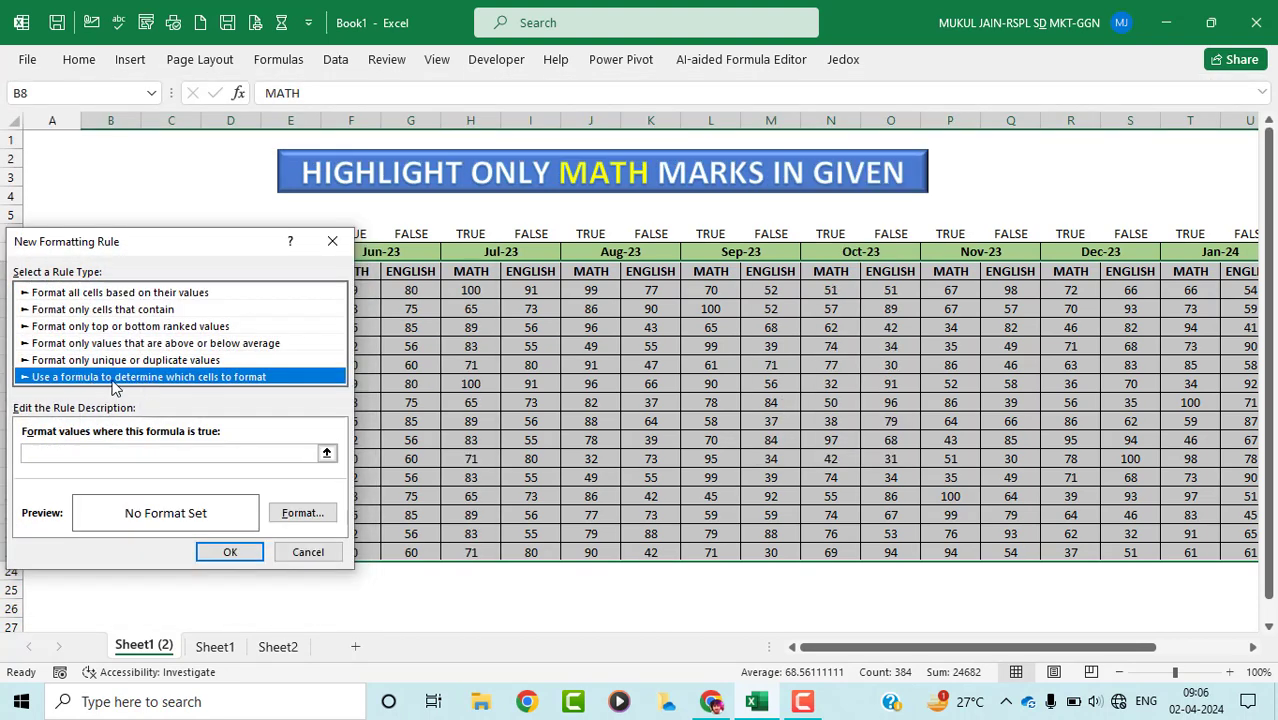
Step: Enter =ISEVEN(COLUMN()) as the rule formula with a yellow fill, and apply it
left_click(100, 452)
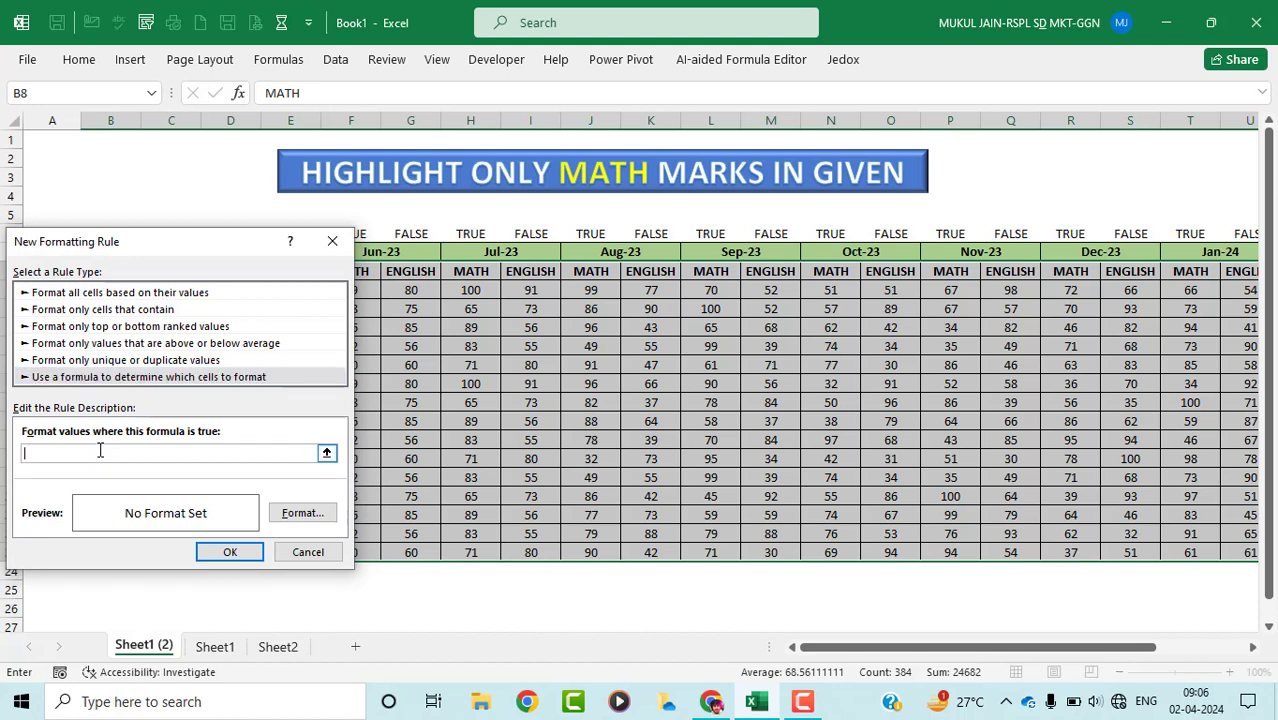
type("=ISEVEN(COLUMN())")
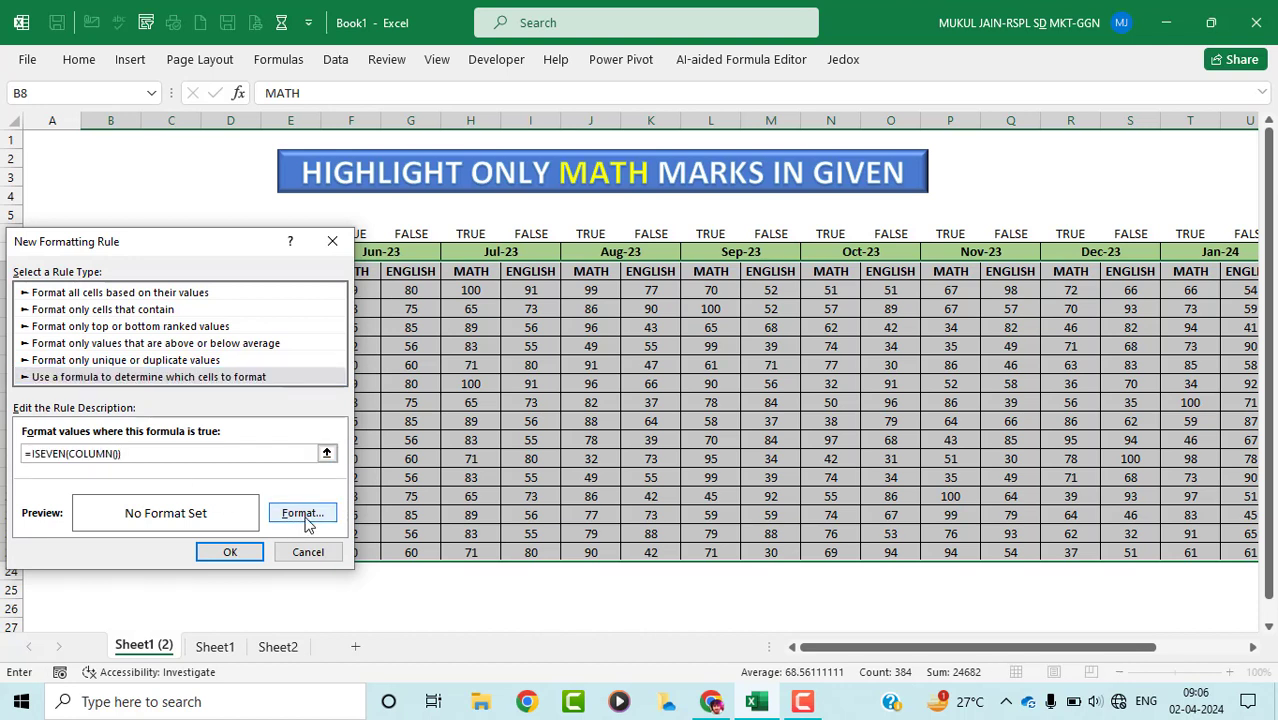
left_click(305, 520)
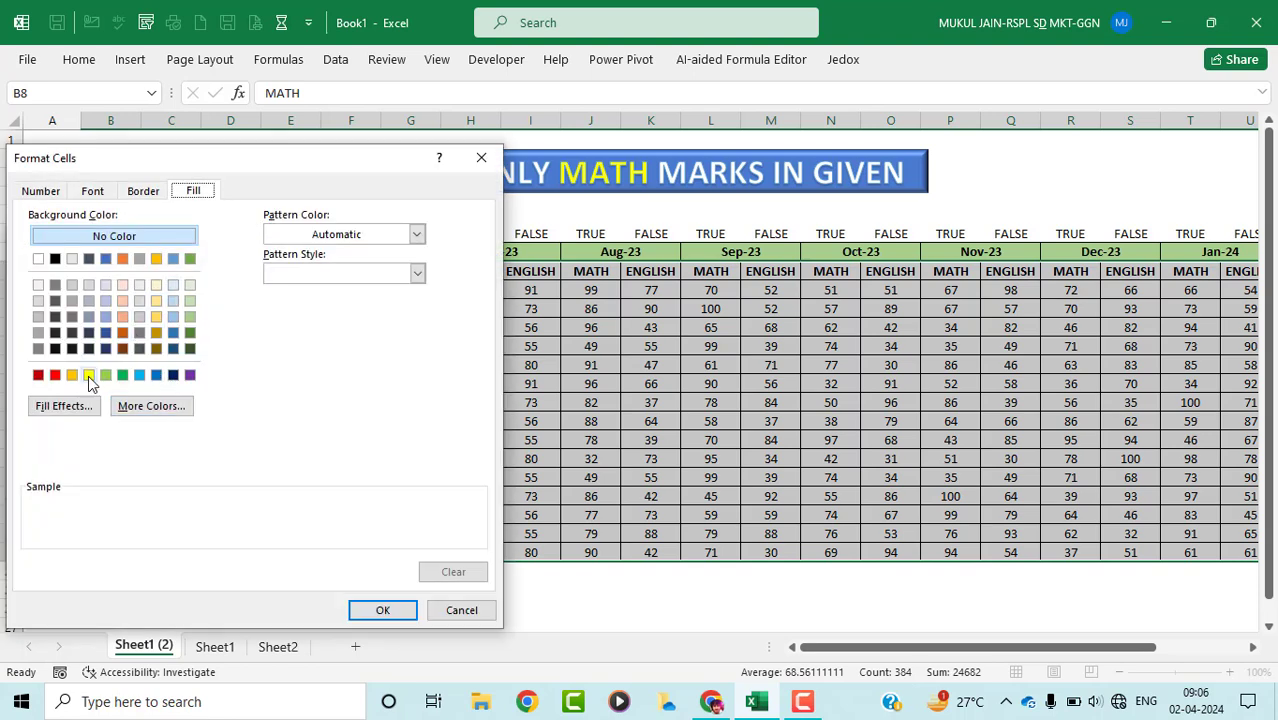
left_click(88, 375)
left_click(365, 610)
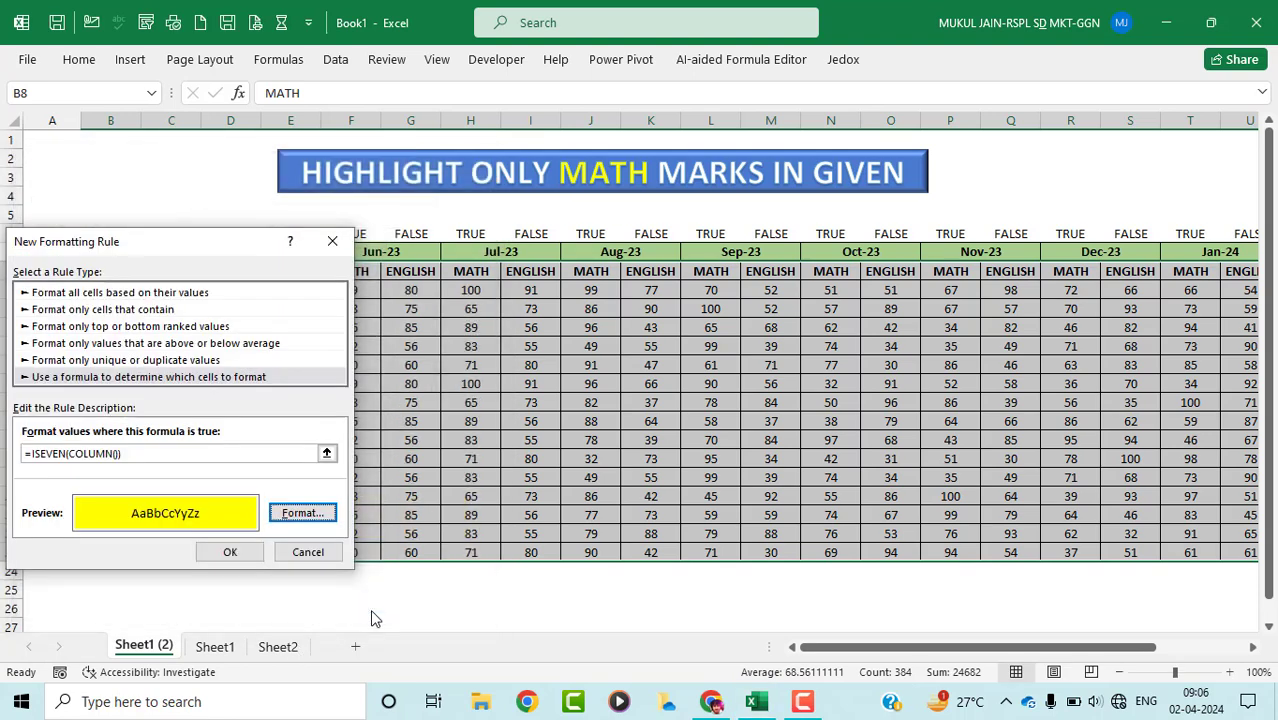
left_click_drag(180, 241, 240, 244)
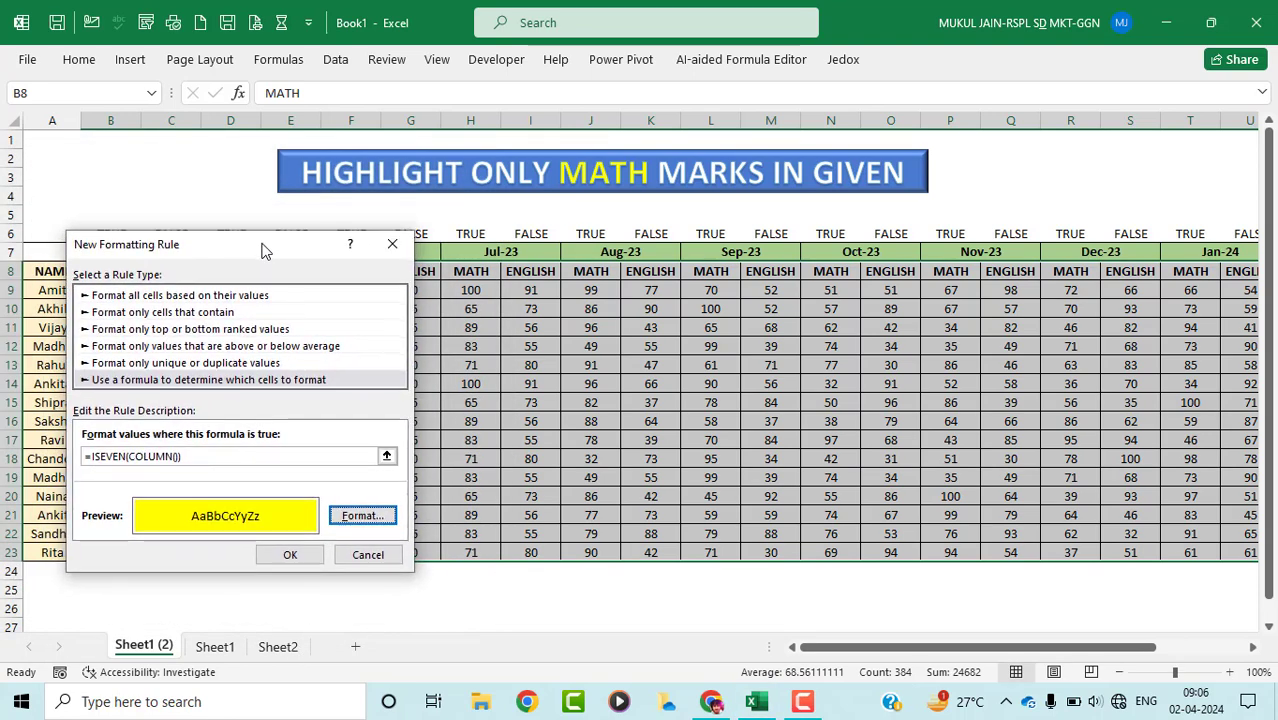
left_click(278, 560)
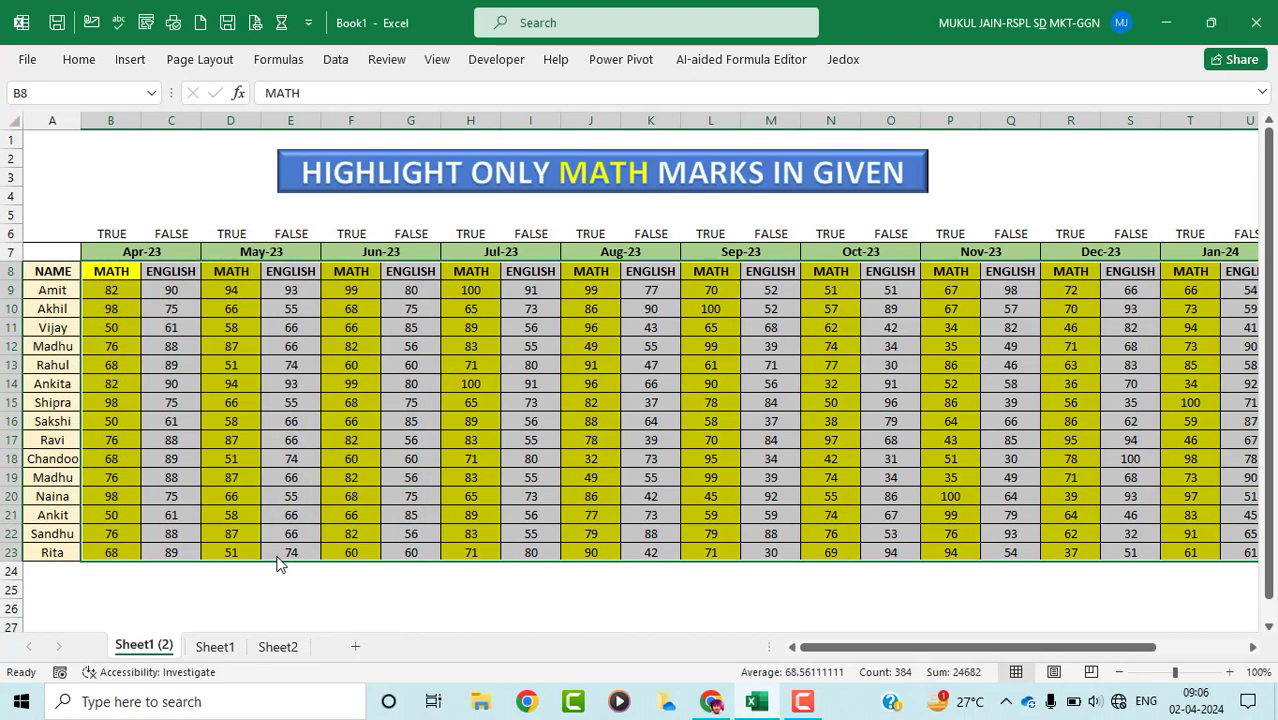
left_click(338, 366)
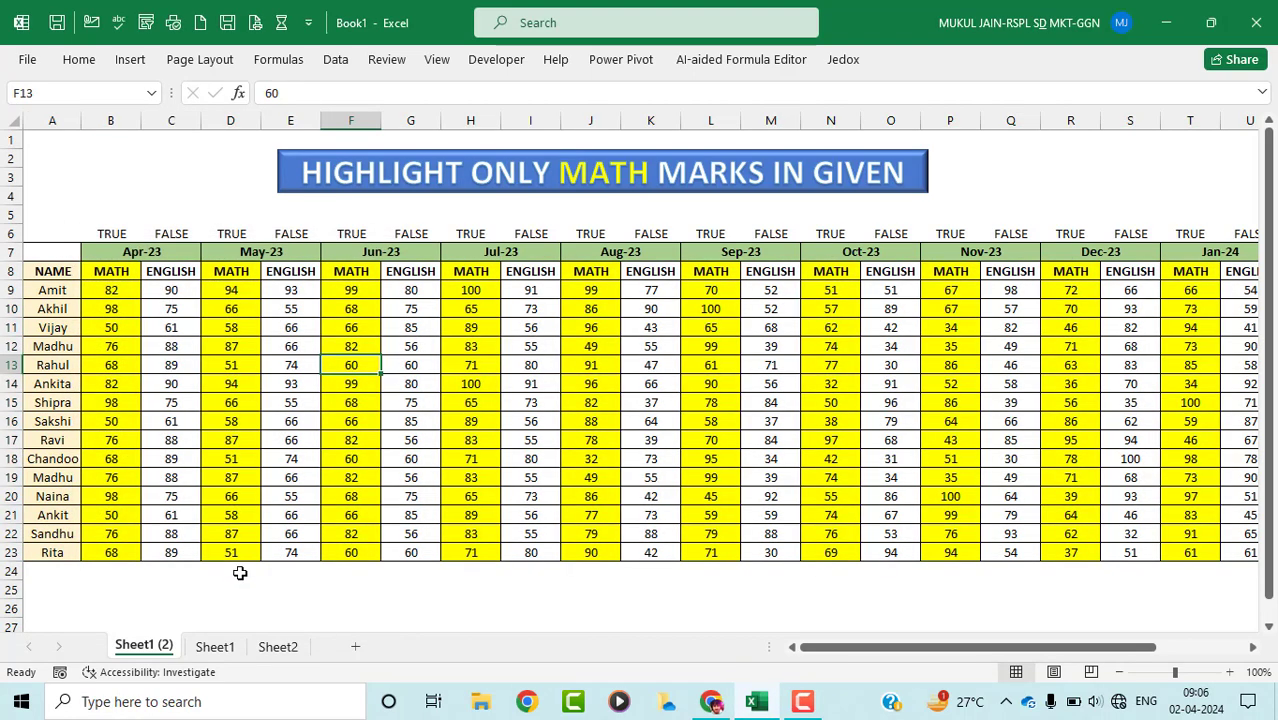